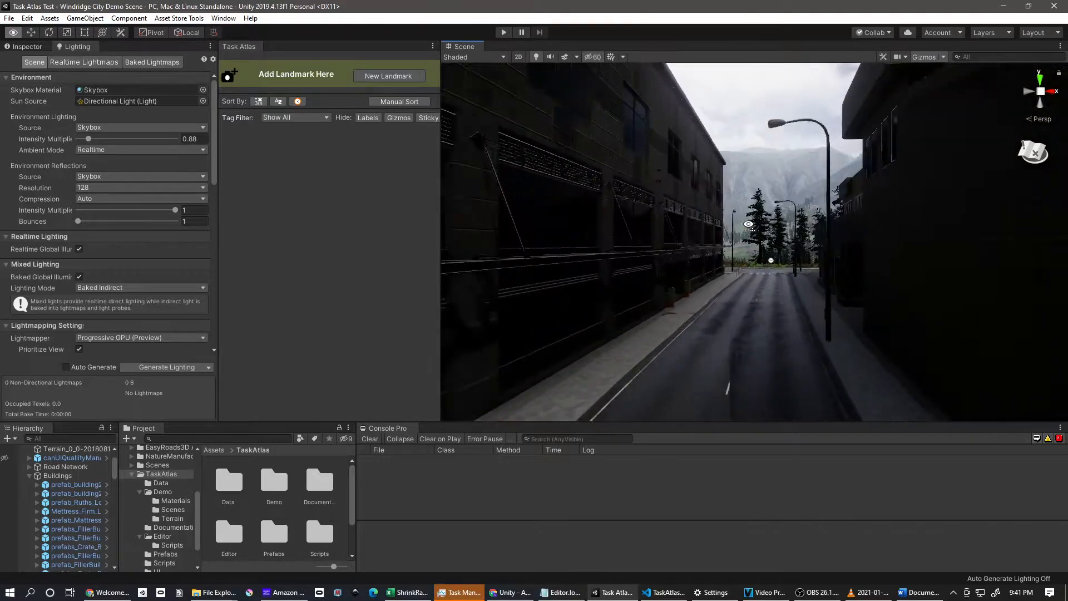
# Step: Fly through the city and add landmarks at the tall statue and on the nearby street with the bus shelter
pyautogui.press('w')
pyautogui.moveTo(775, 230); pyautogui.dragTo(856, 155, button='right')
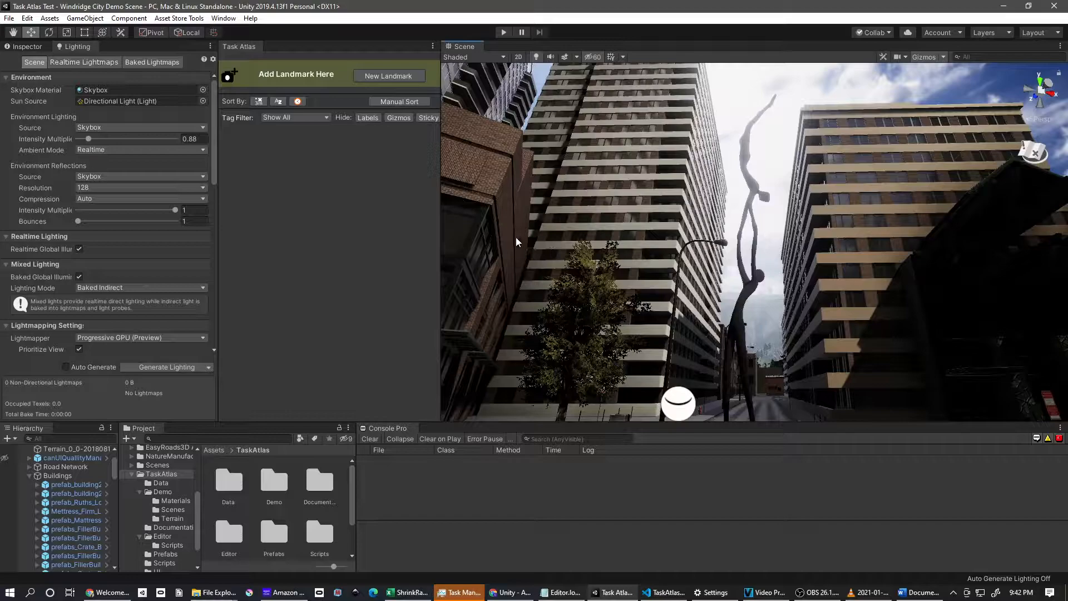
pyautogui.click(373, 82)
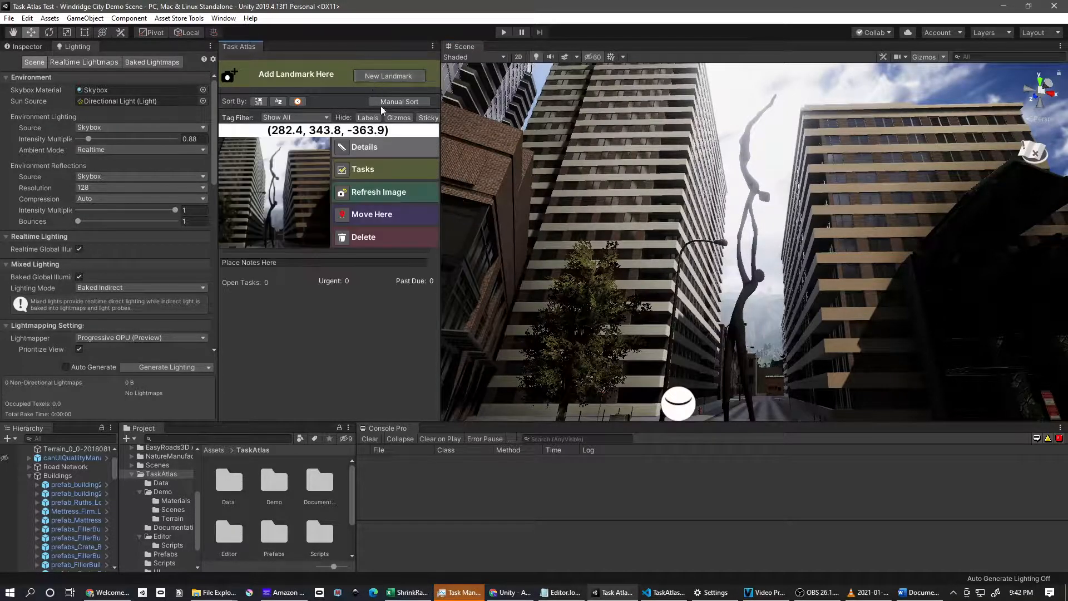
pyautogui.moveTo(569, 251); pyautogui.dragTo(520, 387, button='right')
pyautogui.click(368, 75)
# Step: Add landmarks at the crosswalk beside the brick building and at the roundabout
pyautogui.moveTo(693, 201); pyautogui.dragTo(520, 244, button='right')
pyautogui.click(410, 76)
pyautogui.moveTo(699, 244); pyautogui.dragTo(798, 280, button='right')
pyautogui.click(397, 75)
# Step: Jump the scene view between the saved landmarks, including the crosswalk, statue and roundabout, to check their viewpoints
pyautogui.moveTo(436, 174); pyautogui.dragTo(431, 364)
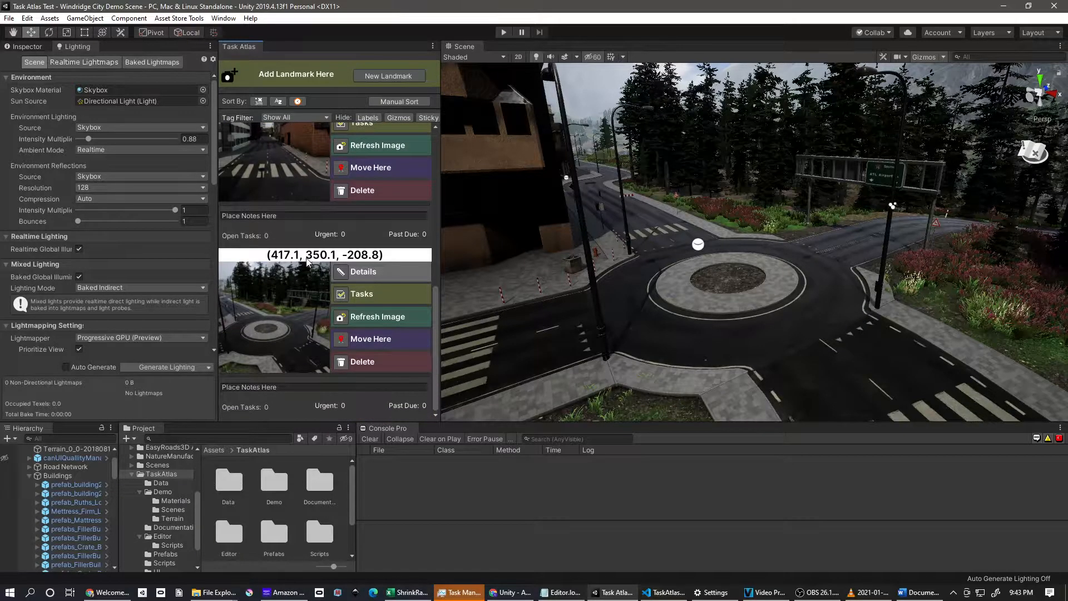
pyautogui.click(271, 163)
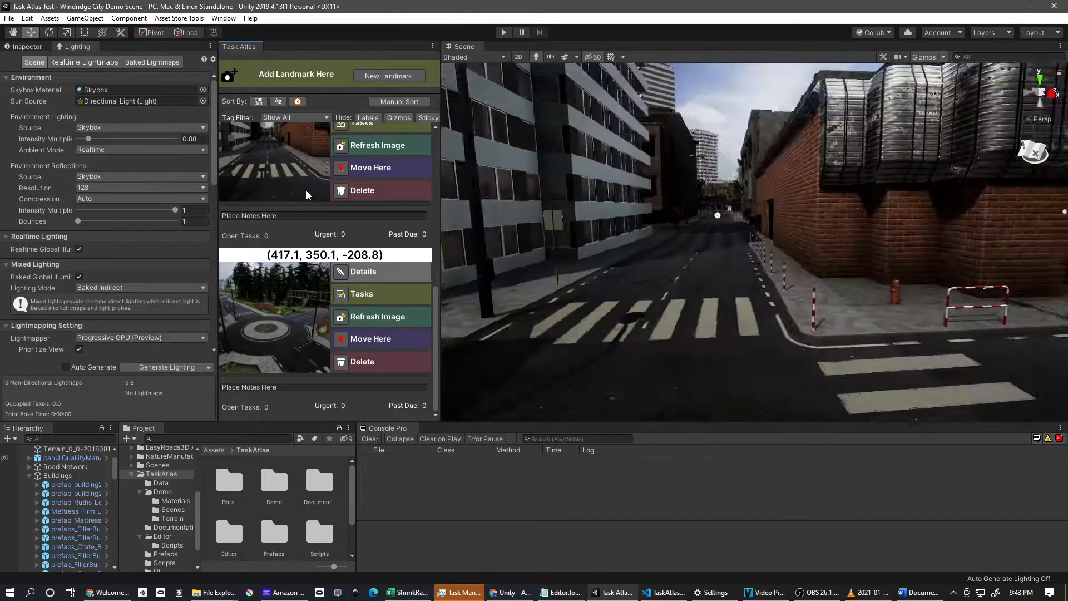
pyautogui.scroll(6, 302, 186)
pyautogui.click(303, 241)
pyautogui.scroll(3, 303, 241)
pyautogui.click(295, 205)
pyautogui.scroll(-7, 295, 209)
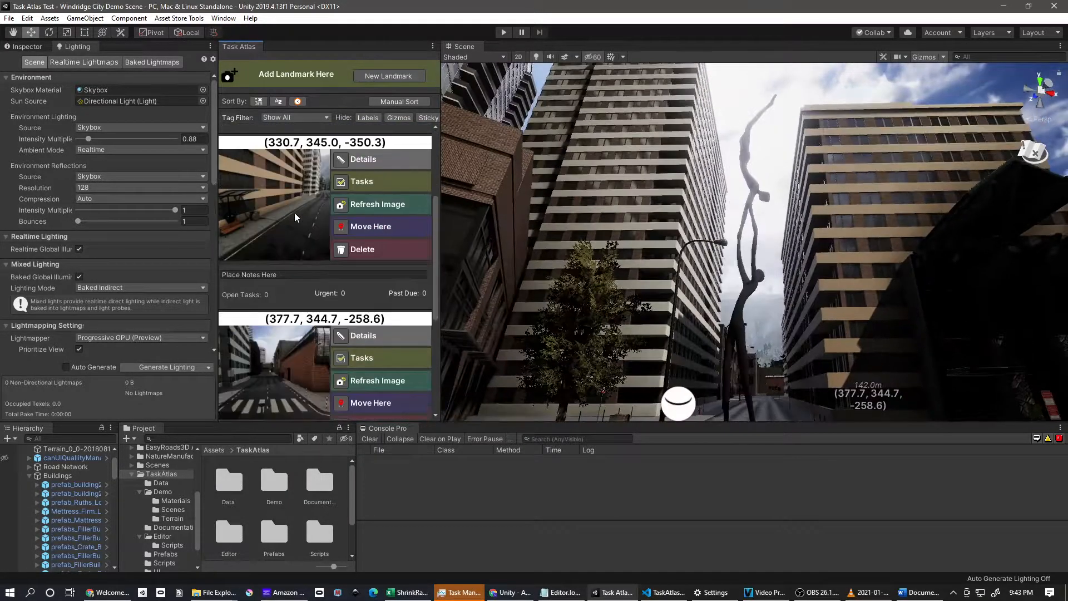
pyautogui.click(280, 300)
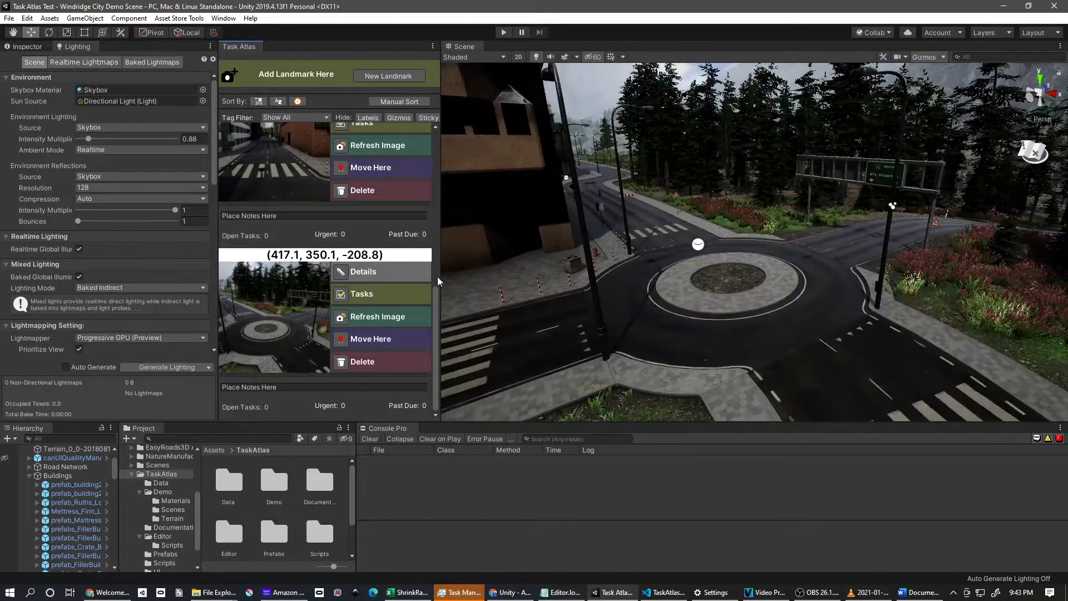
# Step: Add landmarks near the roundabout and in front of the beige storefront building
pyautogui.keyDown('alt'); pyautogui.moveTo(761, 269); pyautogui.dragTo(416, 202); pyautogui.keyUp('alt')
pyautogui.click(412, 79)
pyautogui.keyDown('alt'); pyautogui.moveTo(720, 209); pyautogui.dragTo(1021, 180); pyautogui.keyUp('alt')
pyautogui.moveTo(1022, 181); pyautogui.dragTo(5, 144, button='right')
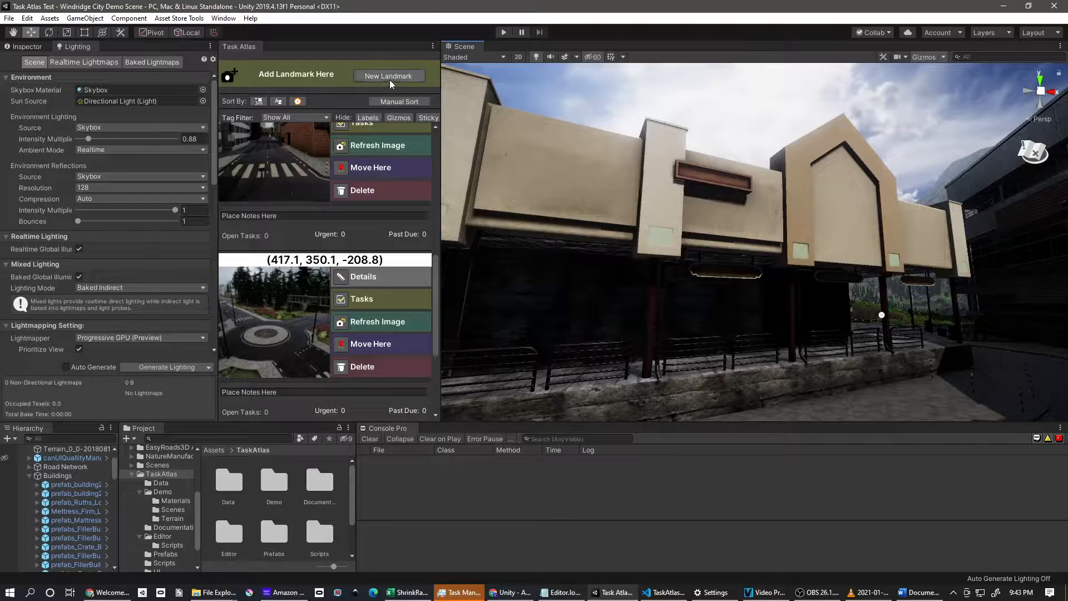
# Step: Fly over the rooftops and add landmarks at two more spots among the city's high-rise buildings
pyautogui.moveTo(609, 184); pyautogui.dragTo(62, 296, button='right')
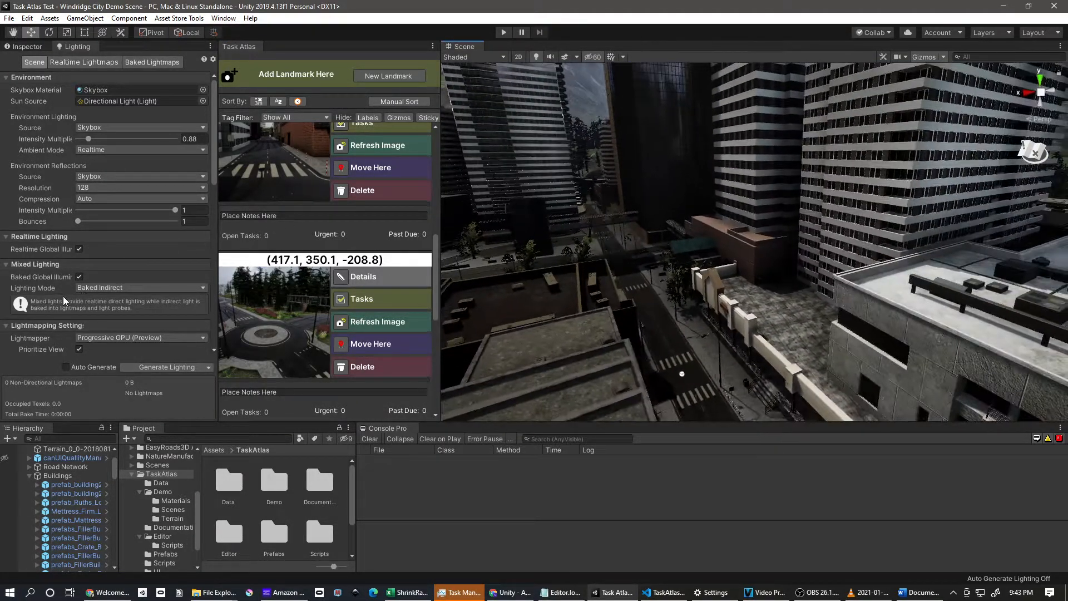
pyautogui.moveTo(499, 291); pyautogui.dragTo(124, 289, button='right')
pyautogui.click(383, 74)
pyautogui.moveTo(773, 139); pyautogui.dragTo(876, 158, button='right')
pyautogui.click(403, 79)
# Step: Fly past the towers and add a landmark beyond the edge of the city
pyautogui.moveTo(973, 262); pyautogui.dragTo(466, 111, button='right')
pyautogui.press('w')
pyautogui.moveTo(635, 157); pyautogui.dragTo(661, 122, button='right')
pyautogui.press('w')
pyautogui.click(416, 76)
# Step: Cross the forested terrain and add a landmark in the grassy clearing among the trees
pyautogui.moveTo(536, 107); pyautogui.dragTo(187, 140, button='right')
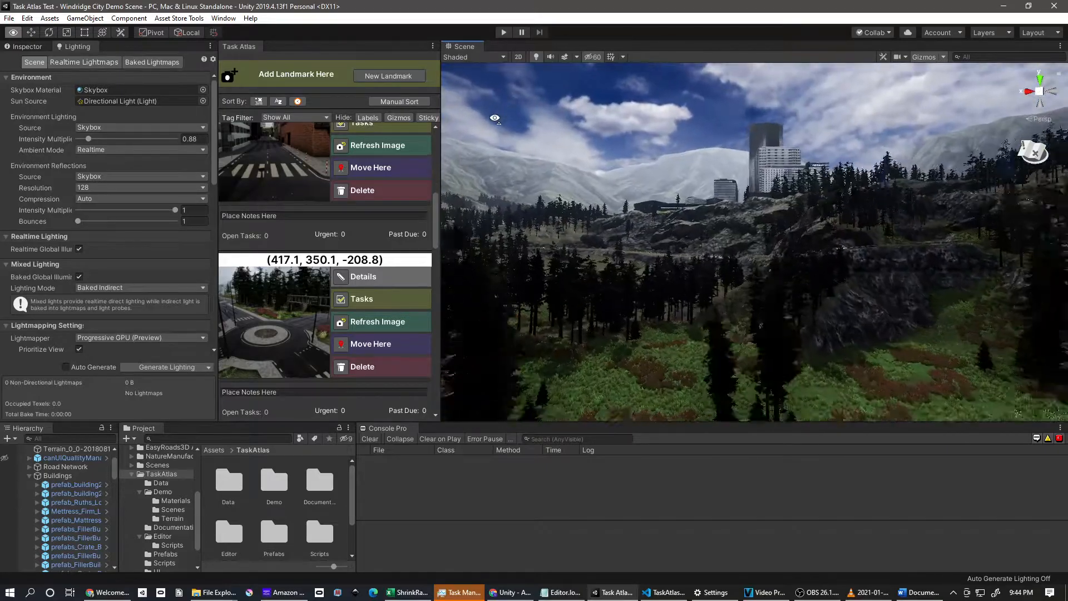
pyautogui.moveTo(366, 120); pyautogui.dragTo(540, 164, button='right')
pyautogui.press('w')
pyautogui.click(379, 76)
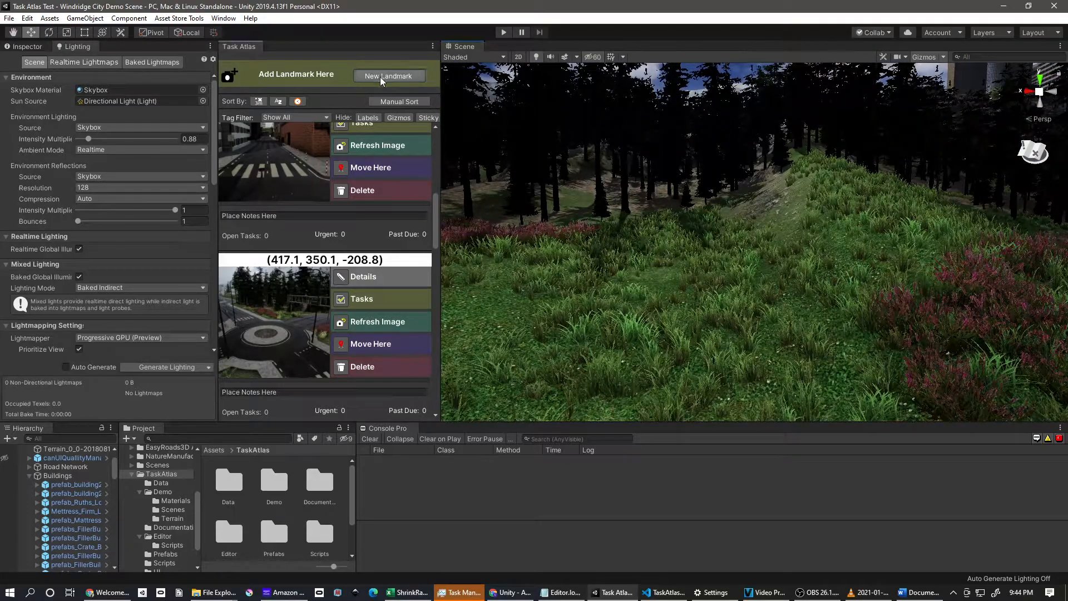
# Step: Look through the list of saved landmarks from the first entry
pyautogui.moveTo(436, 220); pyautogui.dragTo(438, 131)
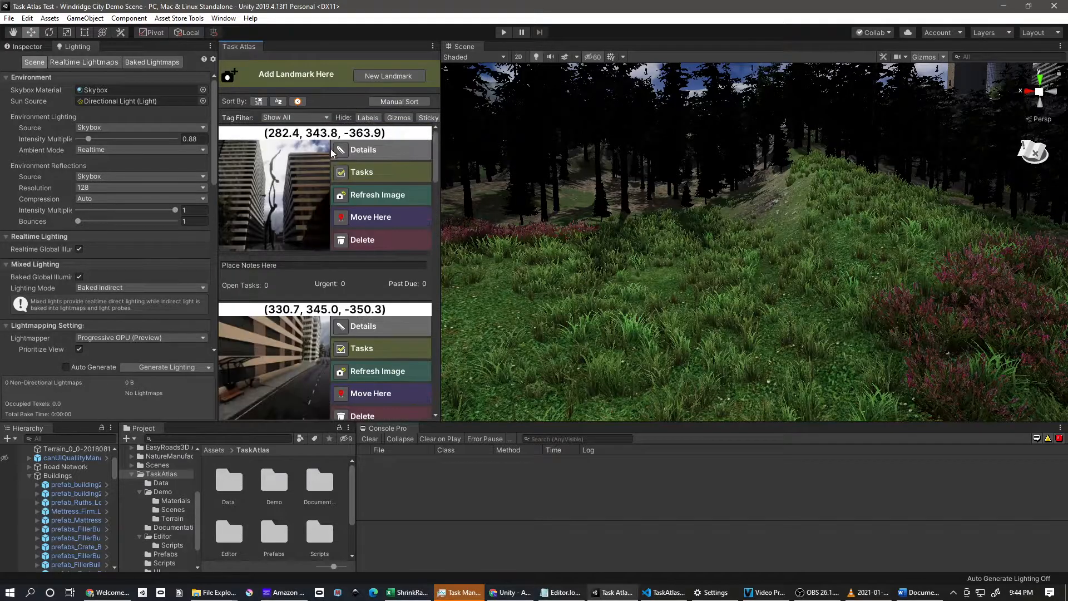
pyautogui.scroll(-10, 350, 216)
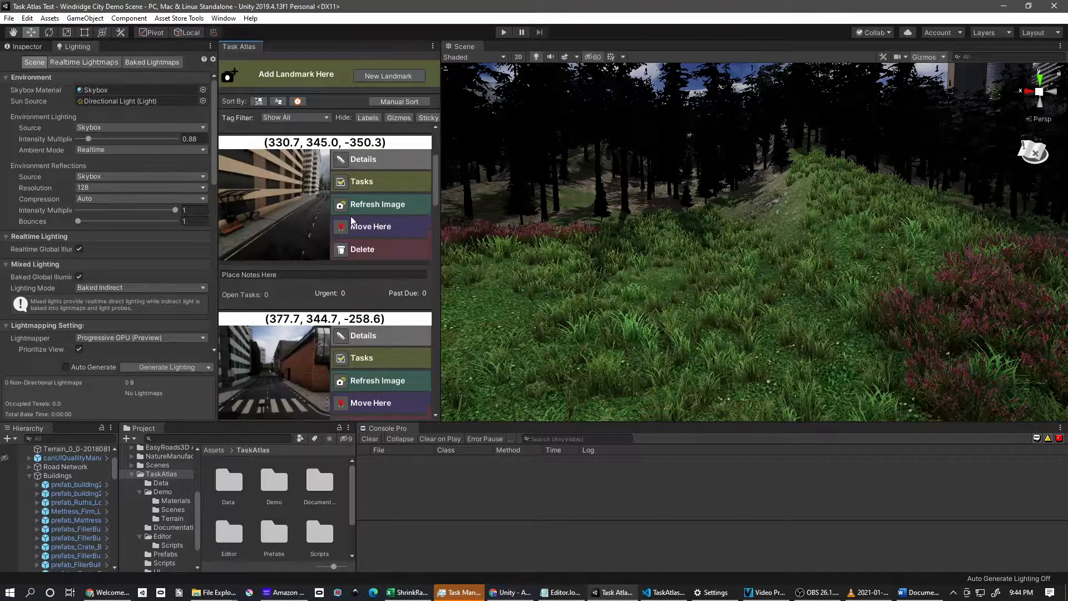
pyautogui.scroll(10, 333, 238)
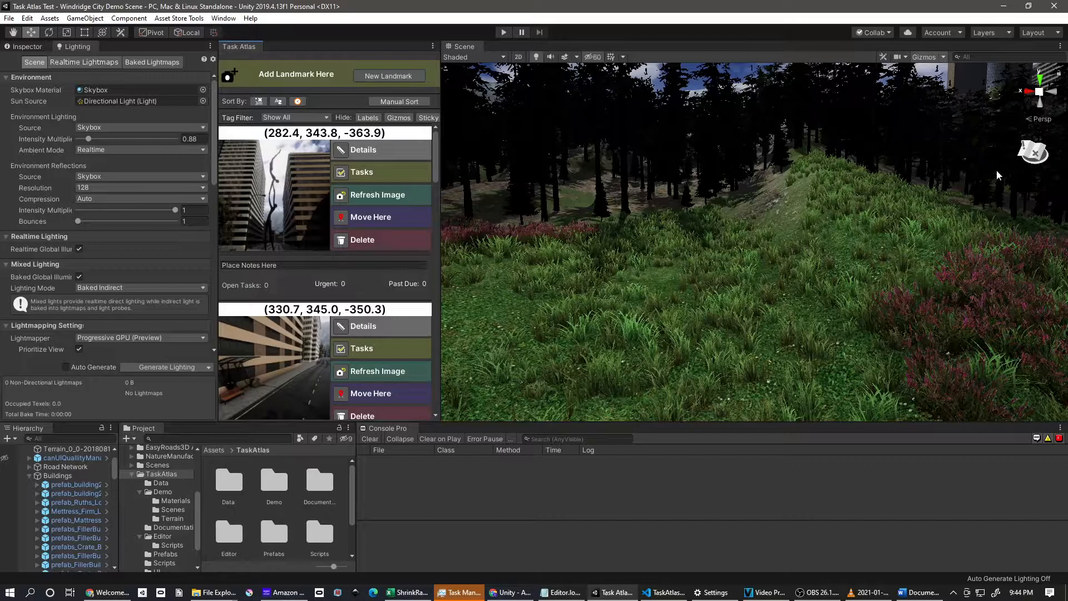
# Step: Open the aerial landmark overview, view the whole city, and visit the (107.8, 353.9, -259.4) and (-378.8, 292.9, 153.3) markers
pyautogui.click(1033, 157)
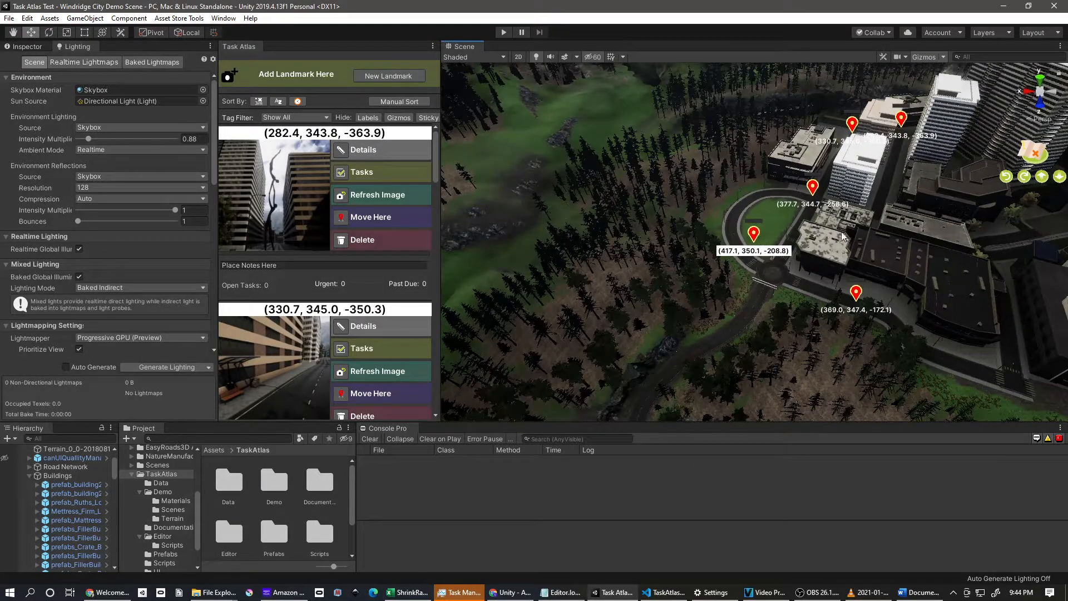
pyautogui.click(1023, 178)
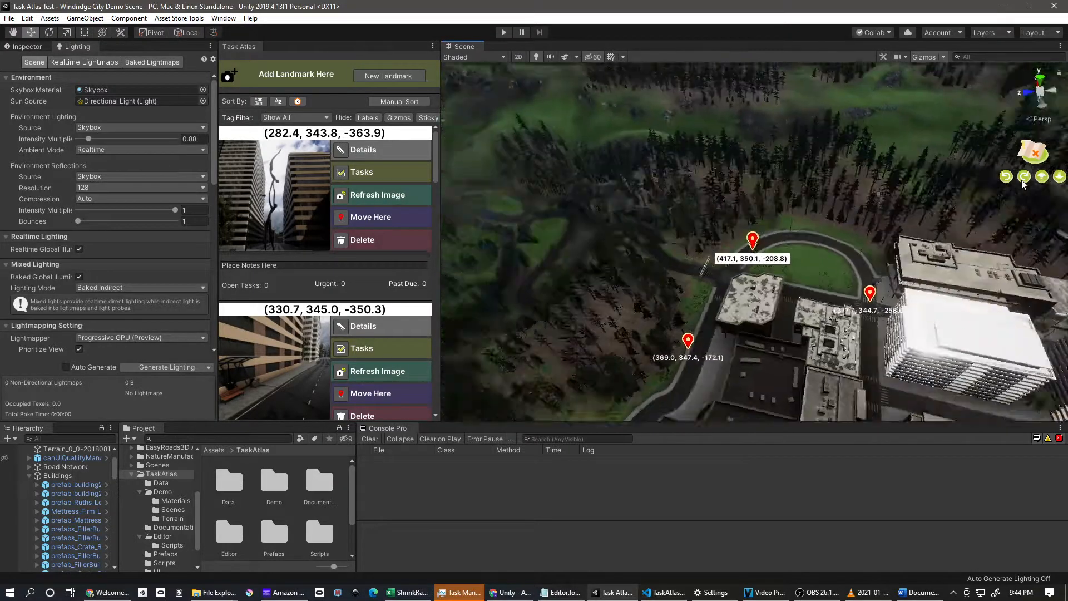
pyautogui.moveTo(867, 222); pyautogui.dragTo(749, 171, button='right')
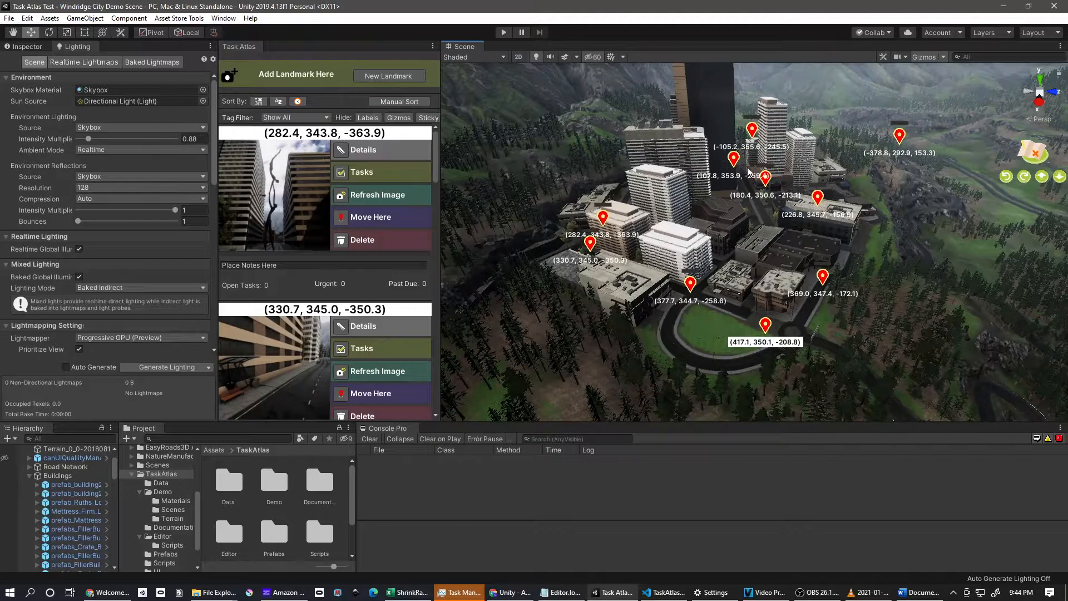
pyautogui.click(733, 160)
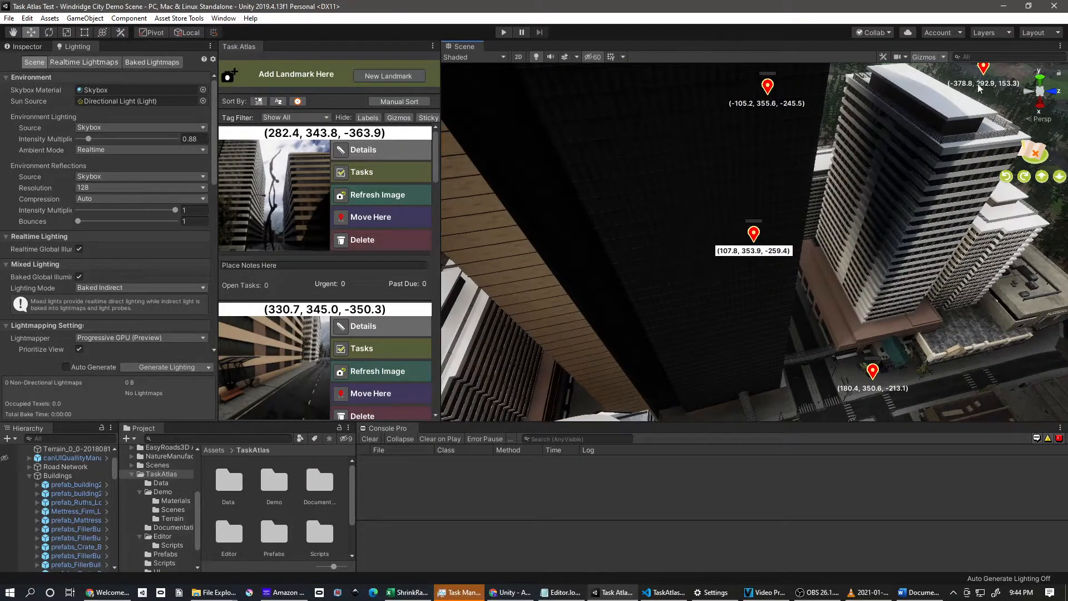
pyautogui.click(982, 74)
pyautogui.moveTo(871, 192); pyautogui.dragTo(535, 111, button='right')
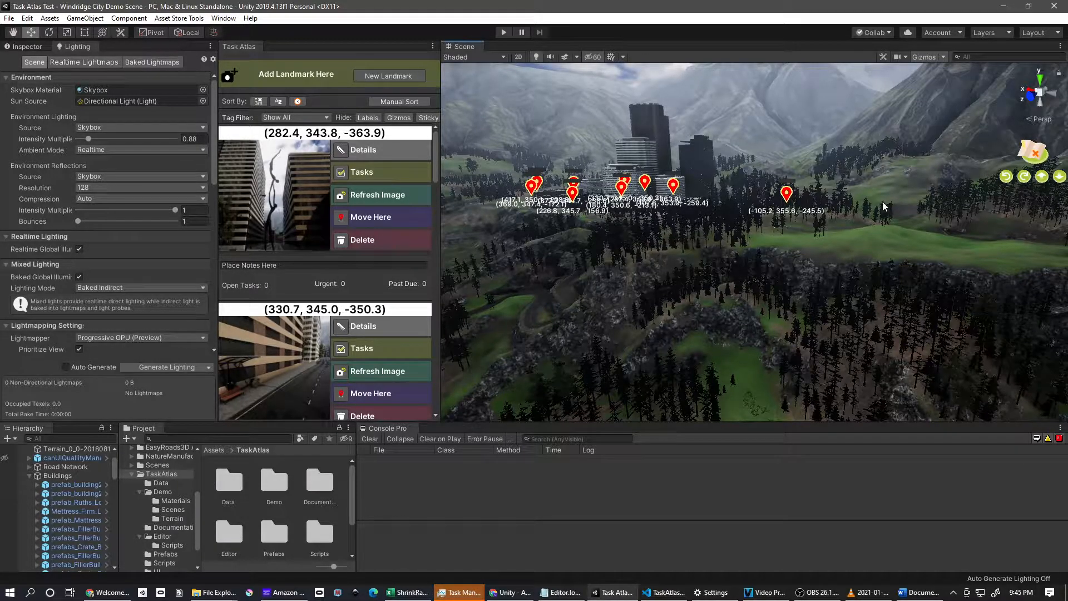
# Step: Center the overview on the (107.8, 353.9, -259.4) marker, rotate around it and move the overview camera farther out
pyautogui.click(672, 189)
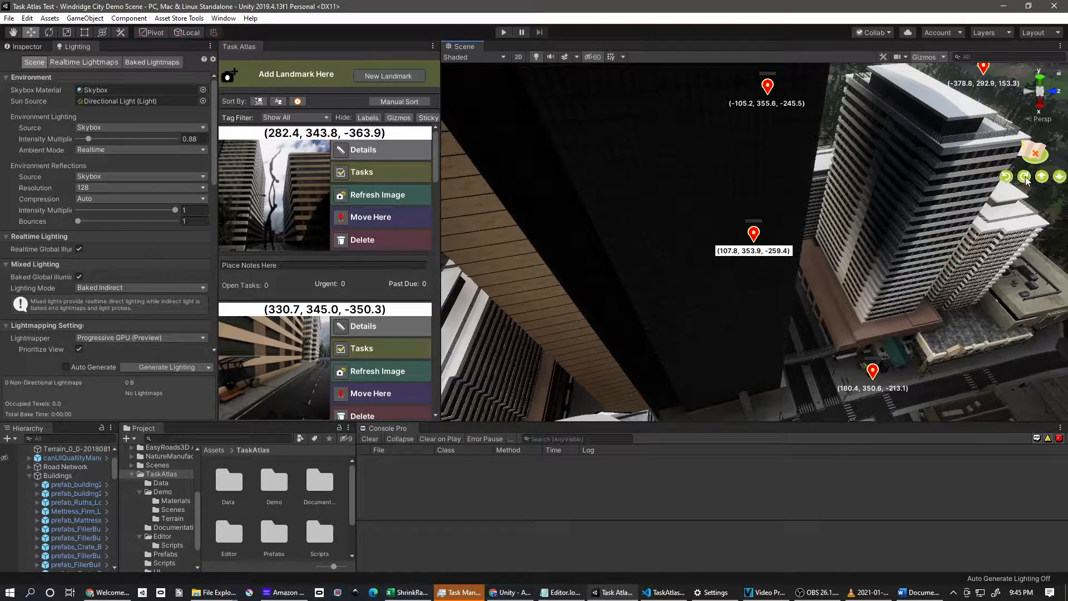
pyautogui.click(1025, 179)
pyautogui.click(1026, 179)
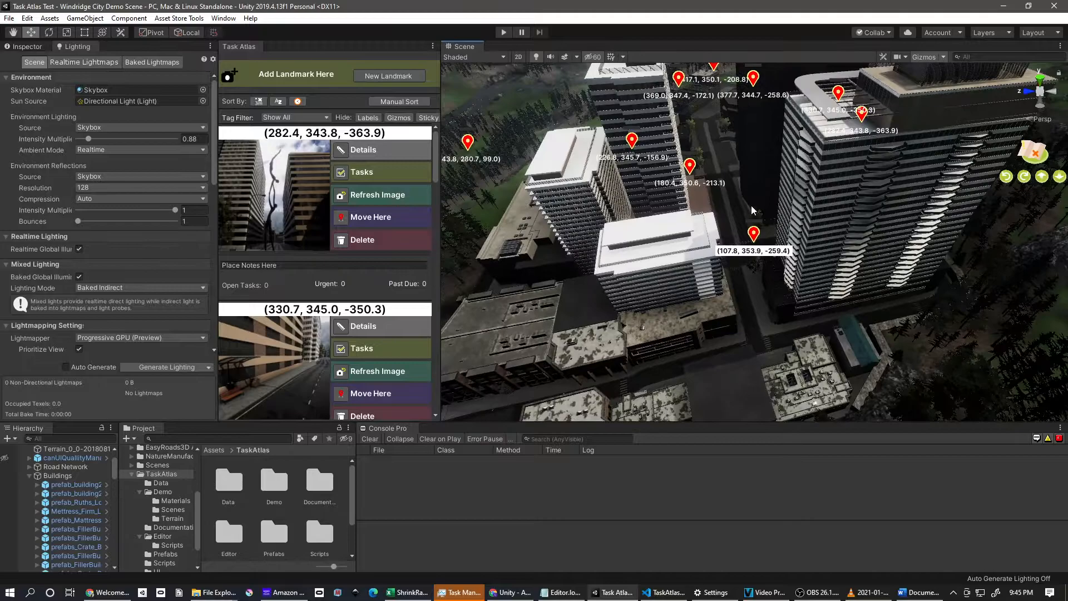
pyautogui.click(1059, 180)
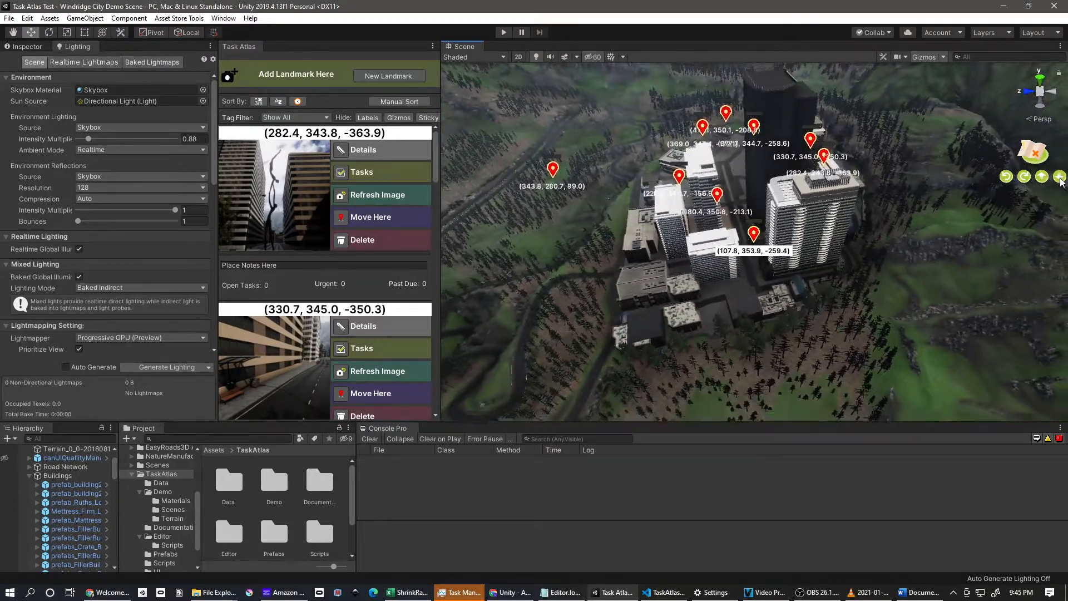
pyautogui.click(1025, 179)
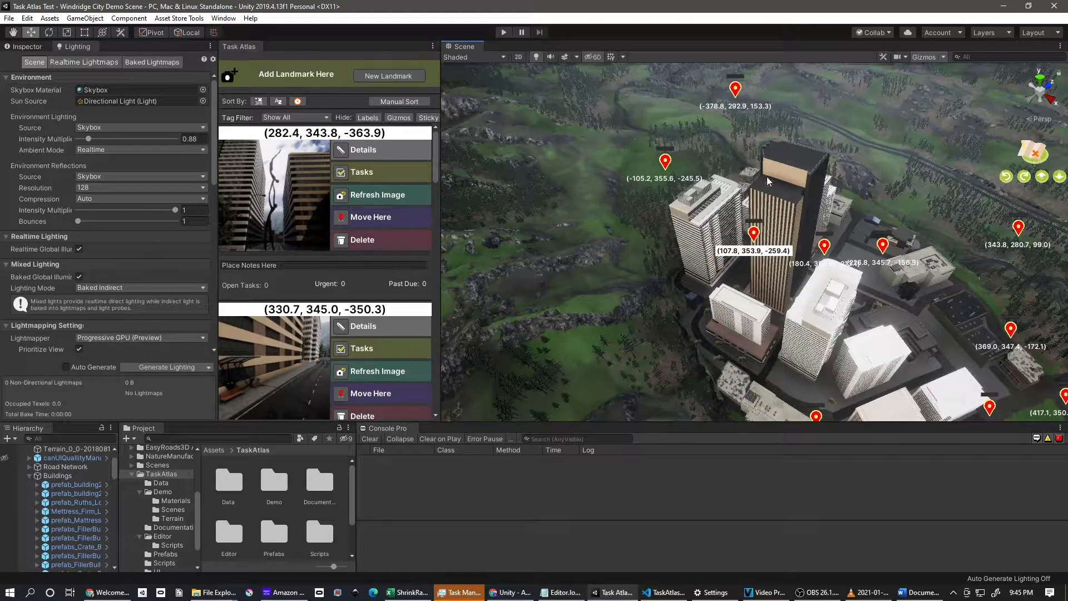
# Step: Exit the overview, turn toward the mountain meadow, and briefly reopen the overview around the forest landmark
pyautogui.click(1036, 160)
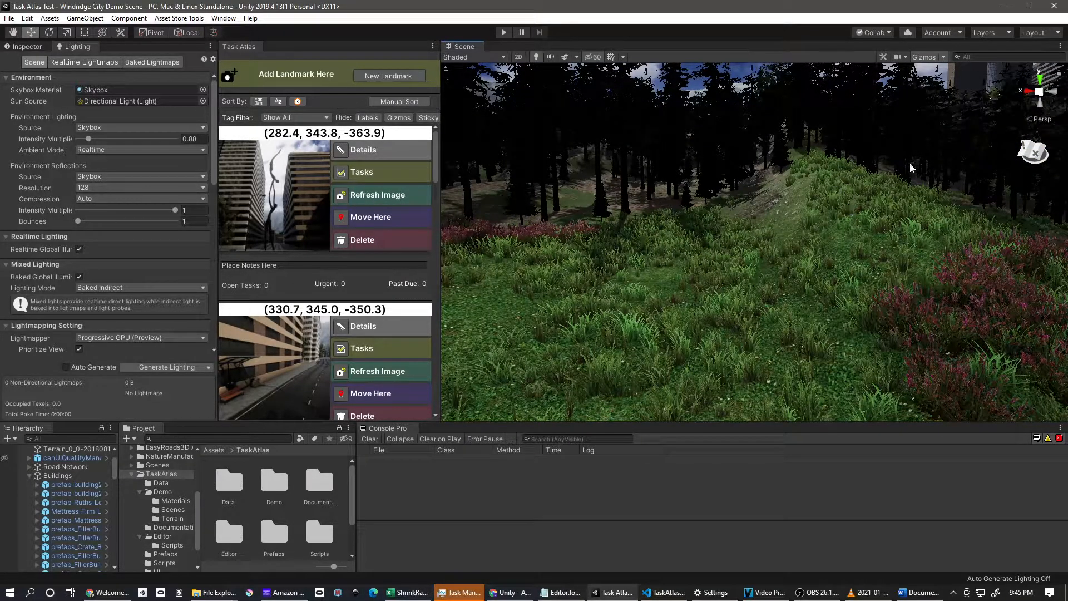
pyautogui.moveTo(752, 268); pyautogui.dragTo(560, 222, button='right')
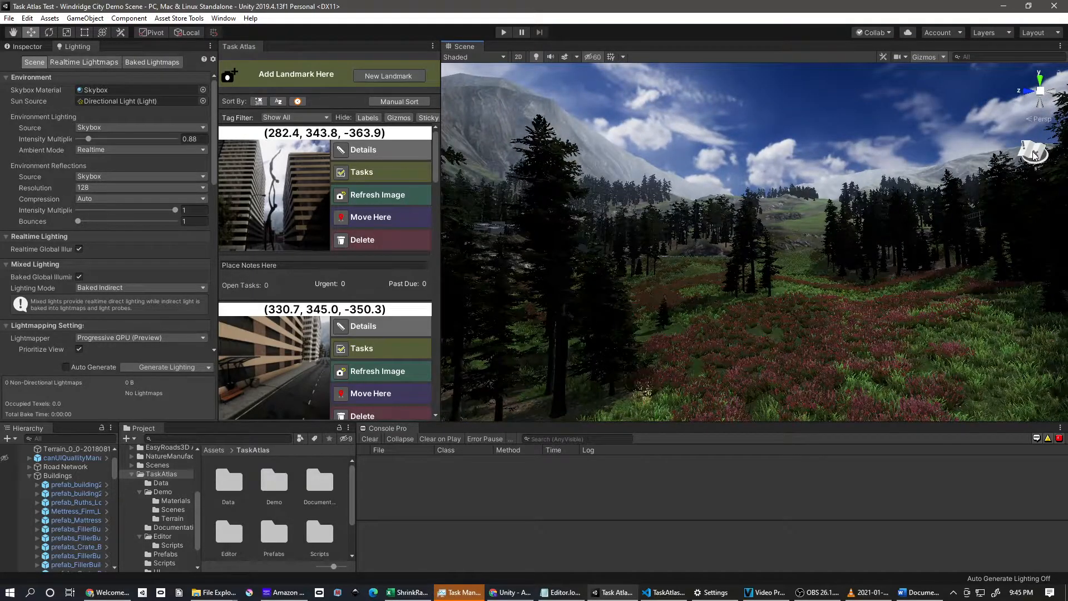
pyautogui.click(1034, 155)
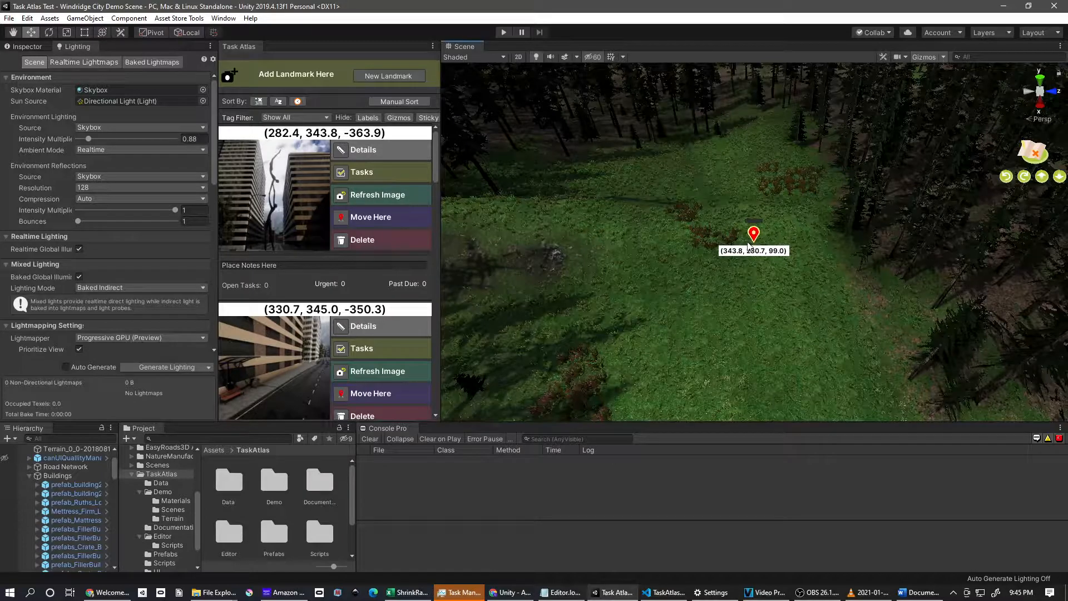
pyautogui.click(1034, 161)
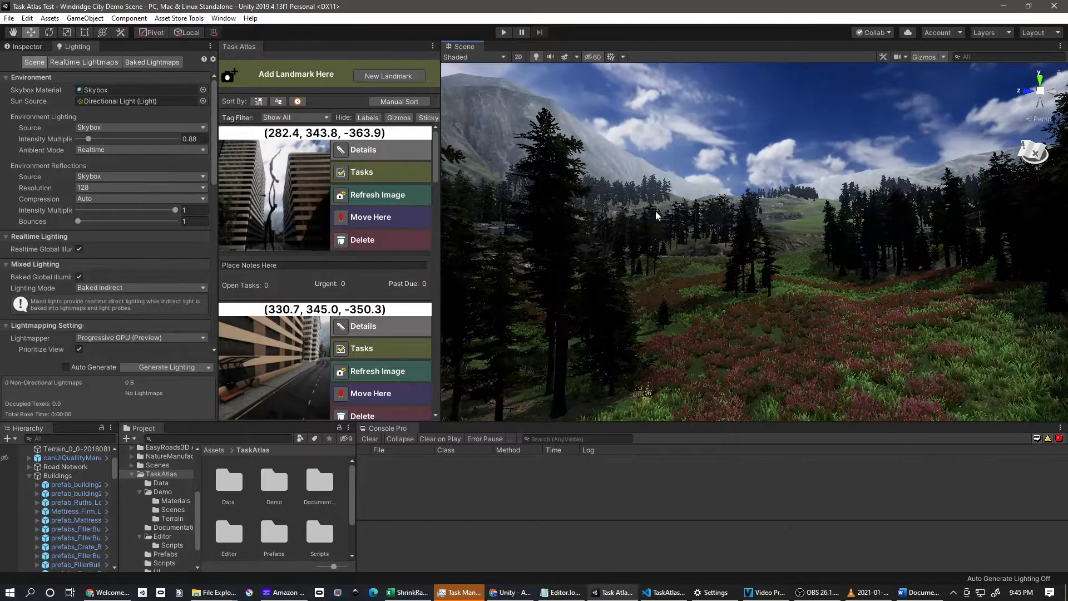
# Step: Reopen the landmark overview around the roundabout and inspect the landmark labels in the scene from above
pyautogui.moveTo(744, 239); pyautogui.dragTo(987, 195, button='right')
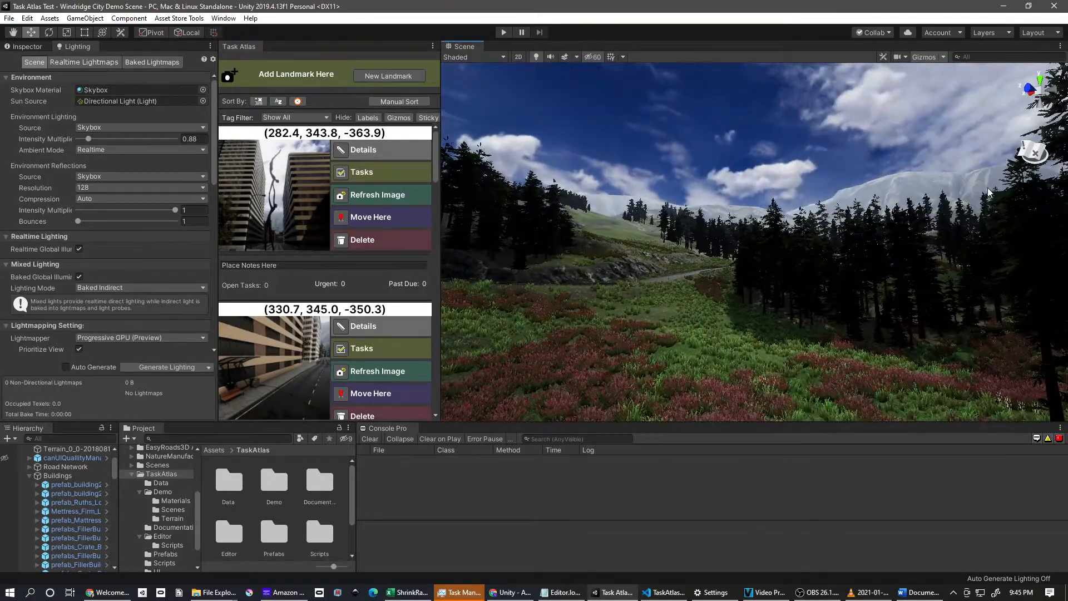
pyautogui.click(1028, 156)
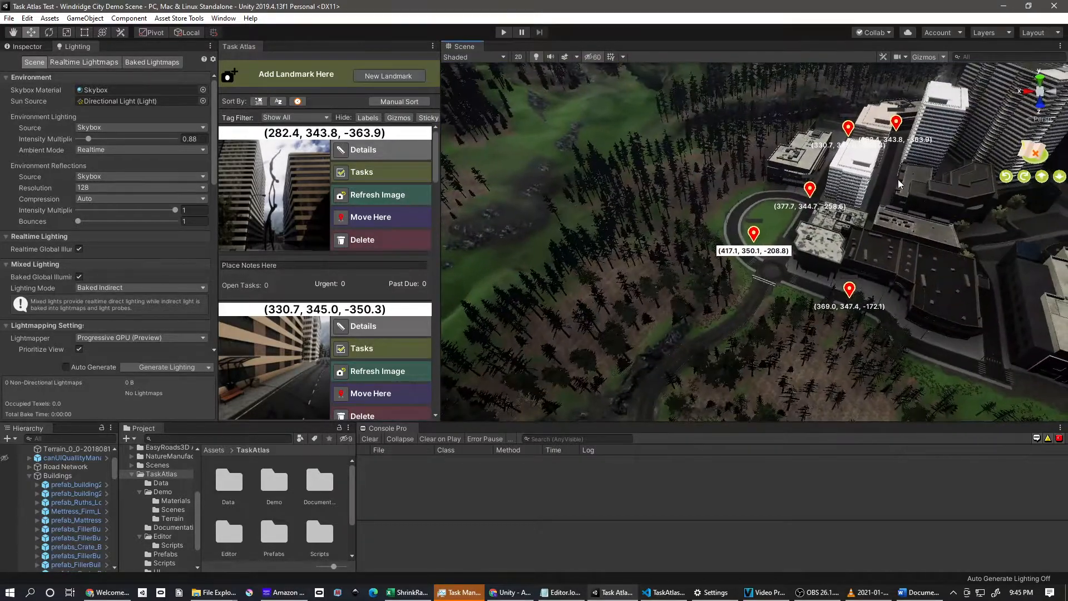
pyautogui.moveTo(906, 186); pyautogui.dragTo(952, 269, button='right')
pyautogui.press('w')
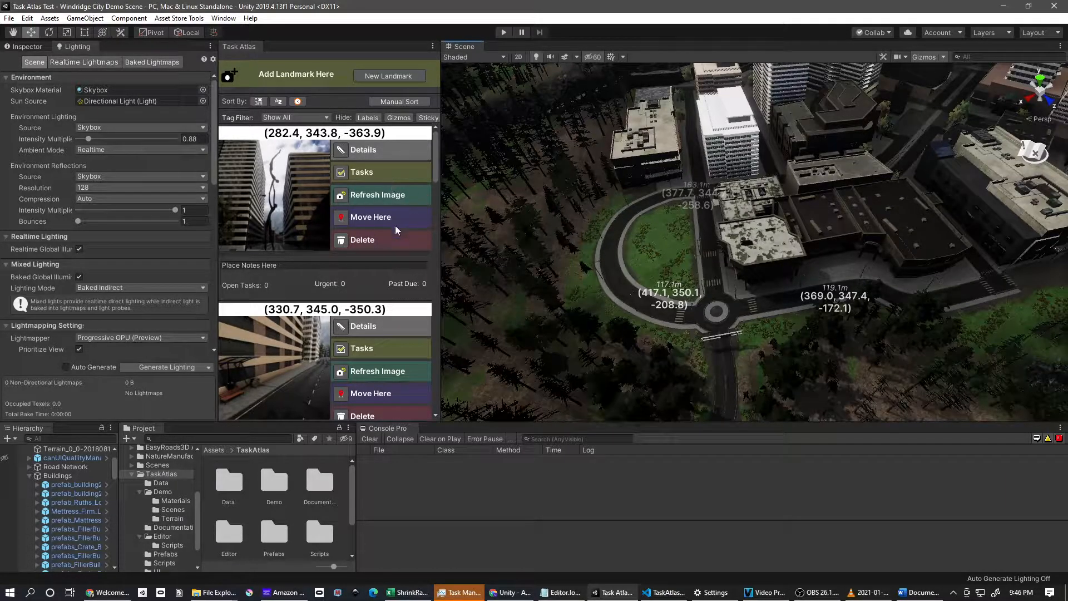
# Step: Open the statue landmark's details, move the view to it and rename it Cool Statue
pyautogui.click(339, 153)
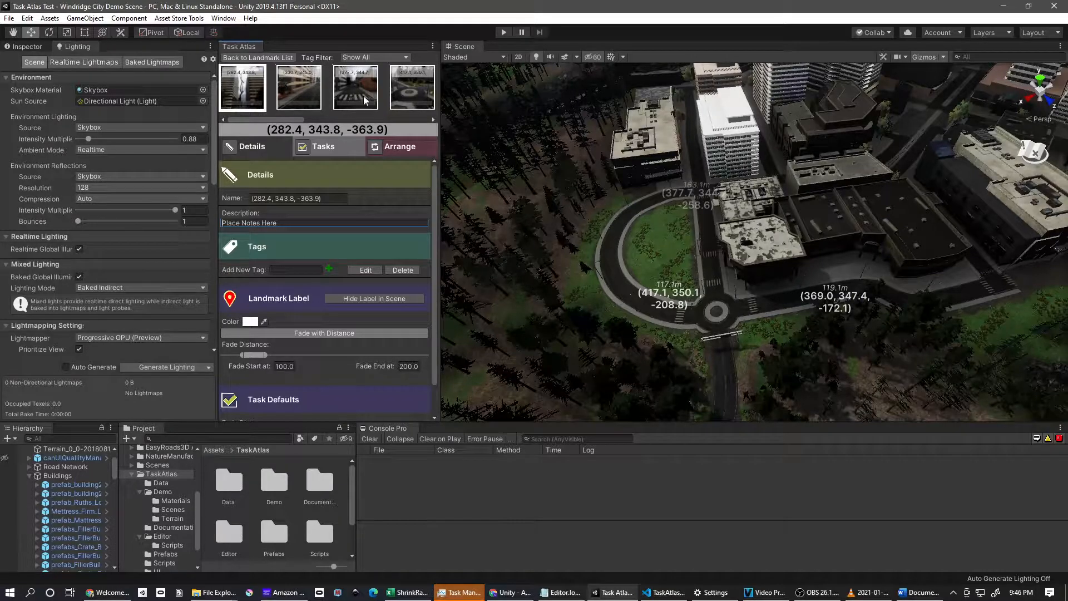
pyautogui.moveTo(294, 118); pyautogui.dragTo(235, 117)
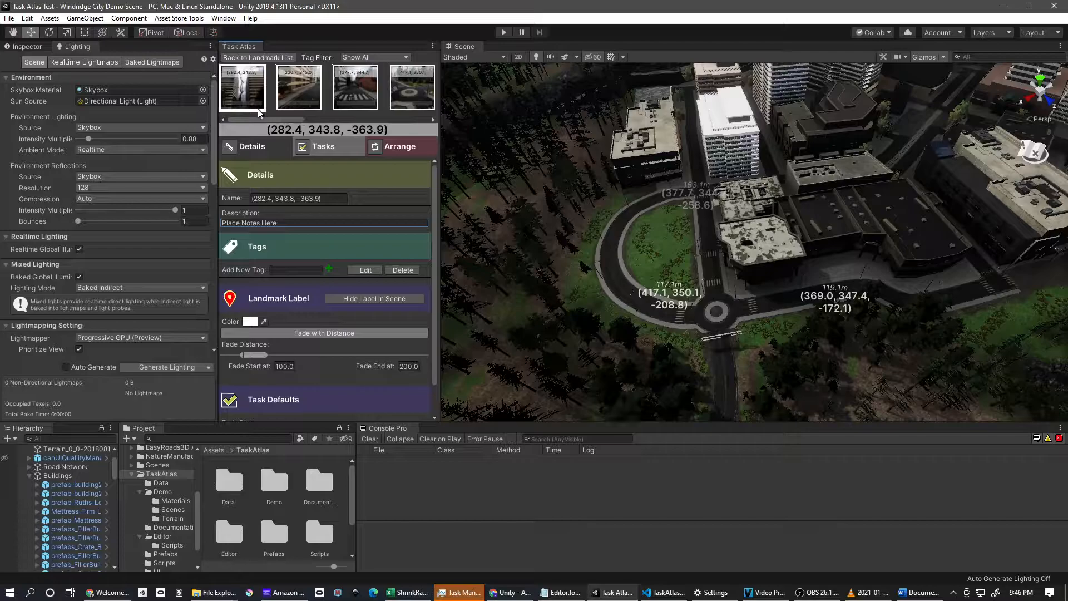
pyautogui.click(234, 109)
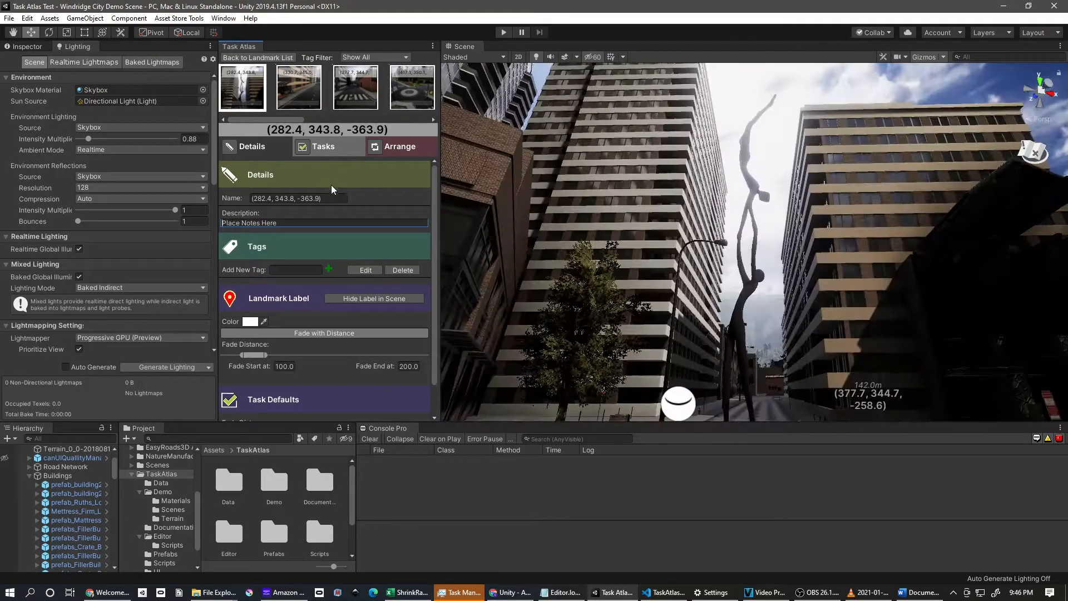
pyautogui.click(286, 198)
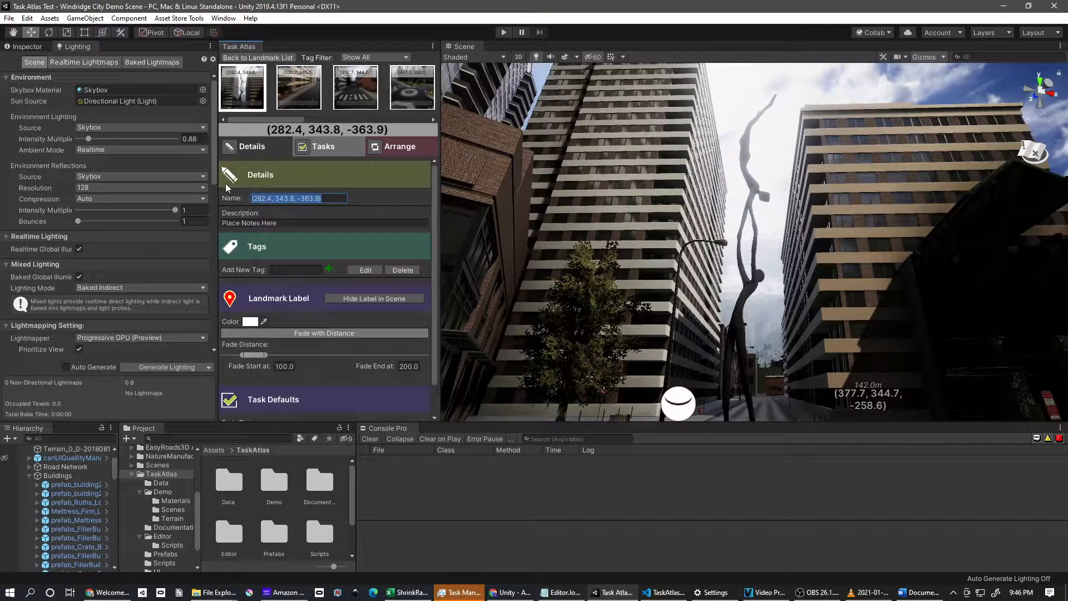
pyautogui.write('Cool Statue')
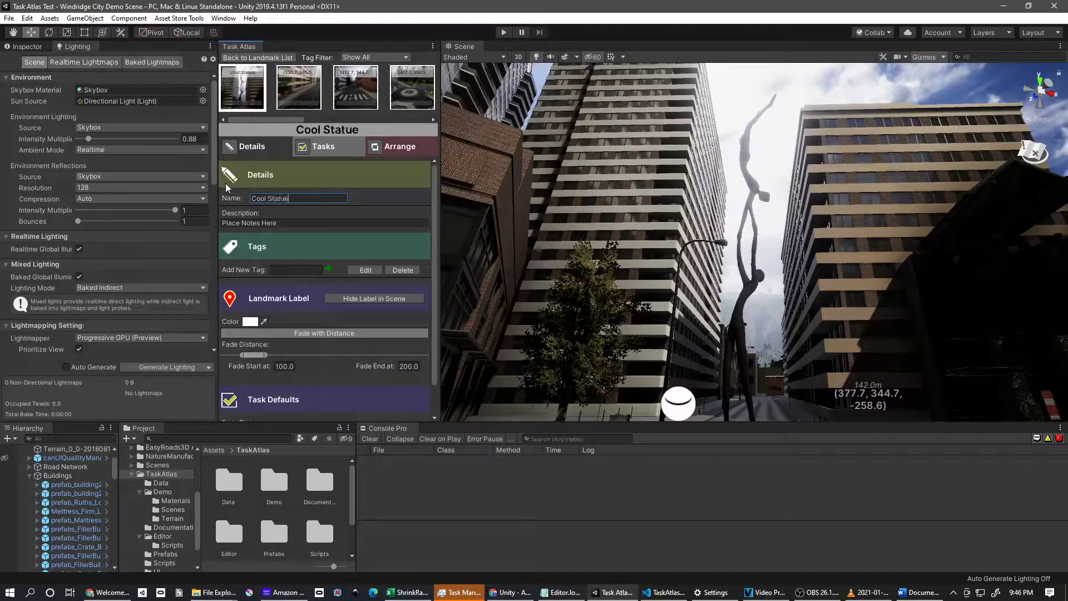
# Step: Select the (330.7, 345.0, -350.3) landmark, move the view to it and rename it Bus Stop
pyautogui.click(289, 90)
pyautogui.click(252, 105)
pyautogui.click(301, 96)
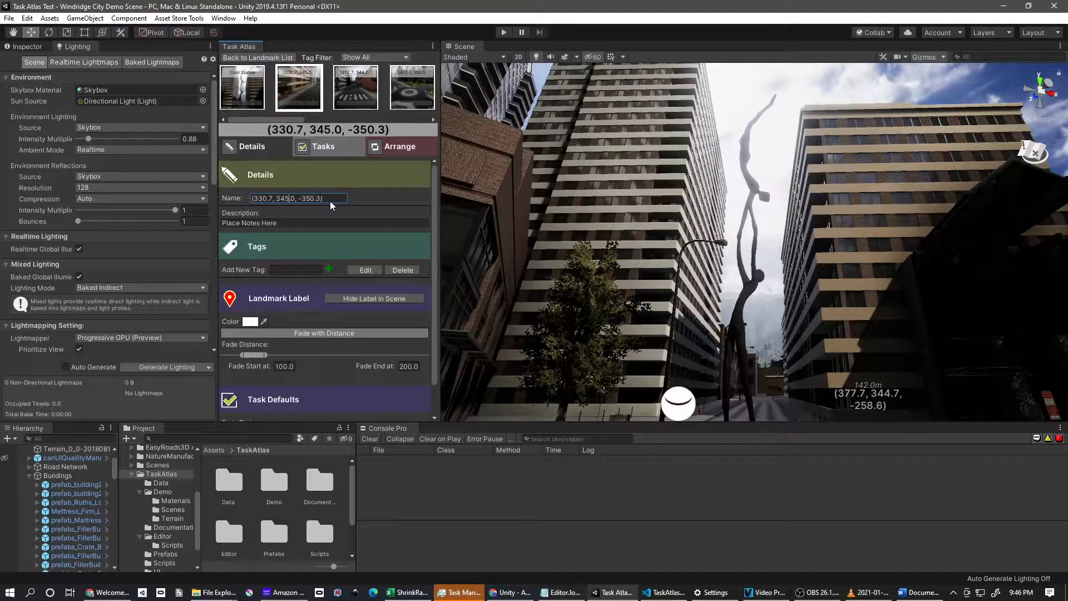
pyautogui.click(305, 98)
pyautogui.hotkey('ctrl', 'a')
pyautogui.write('Bus Stop')
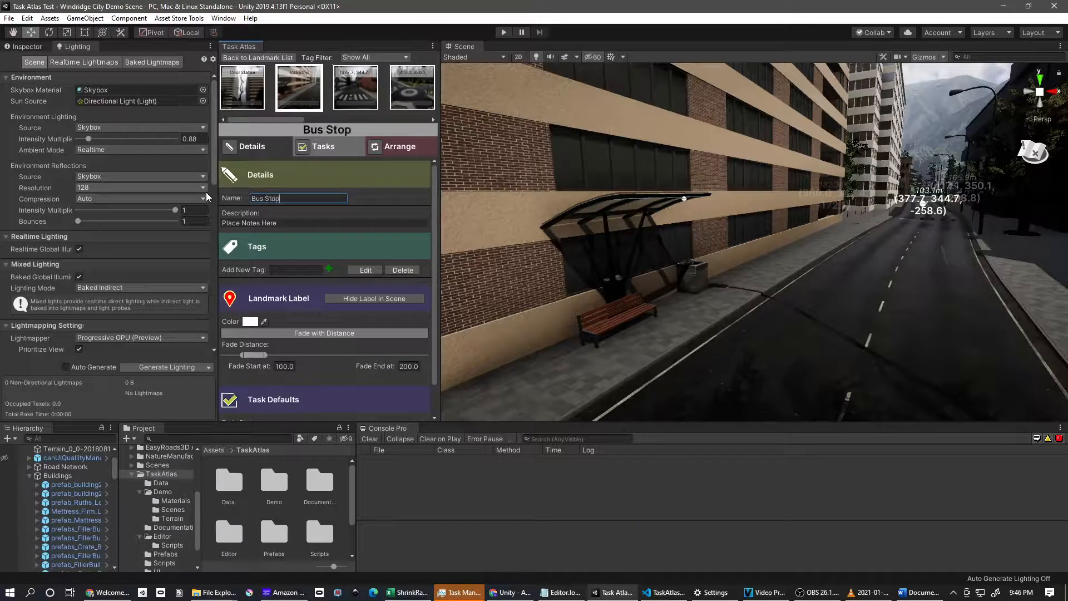
# Step: Go to the (377.7, 344.7, -258.6) landmark and rename it Abby Road Crosswalk
pyautogui.click(354, 85)
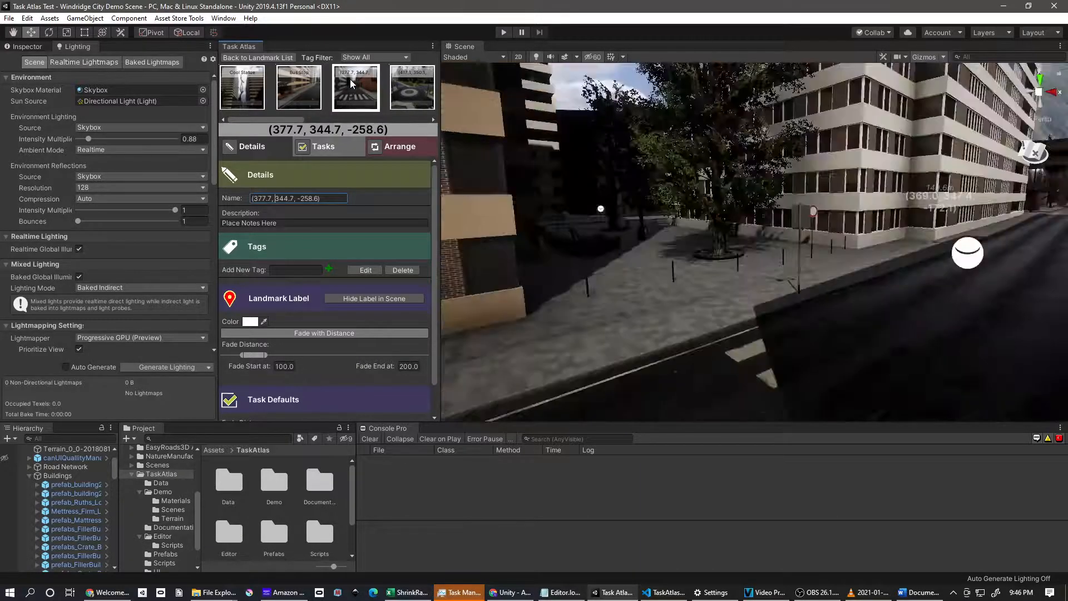
pyautogui.hotkey('ctrl', 'a')
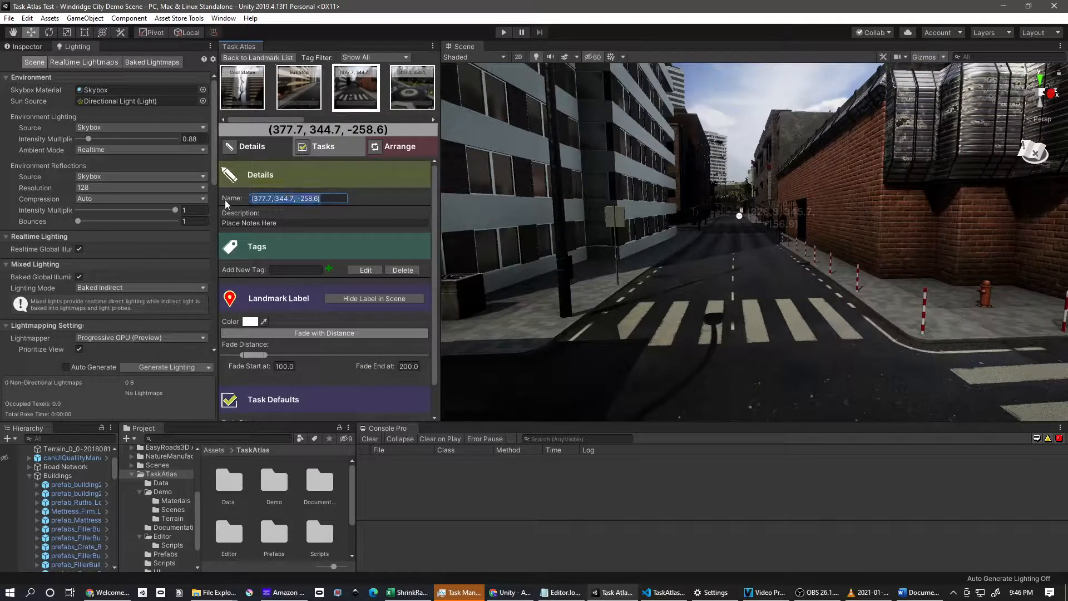
pyautogui.write('Abby Road ')
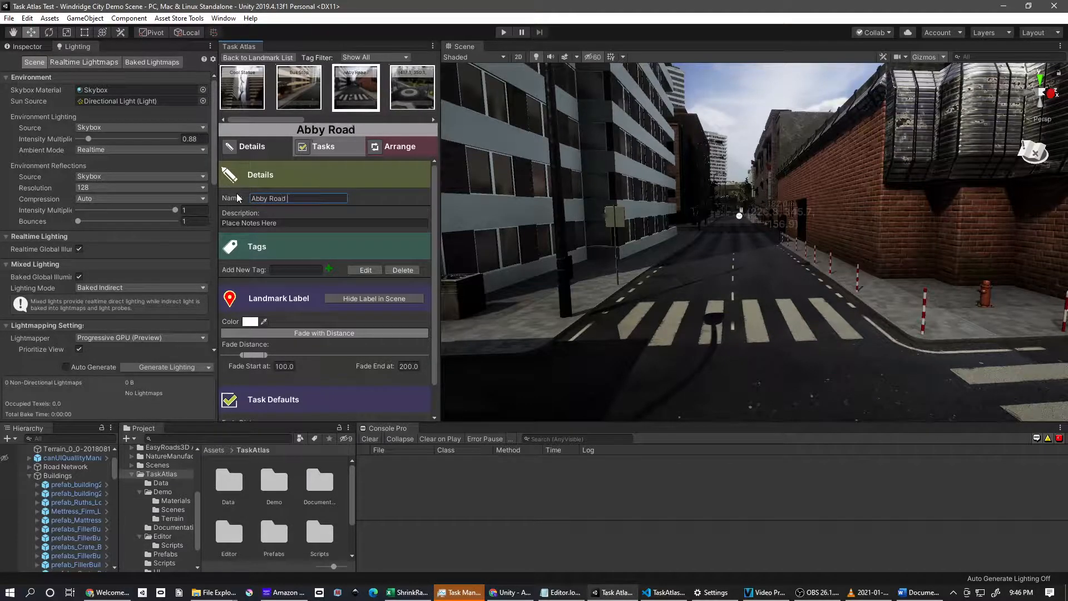
pyautogui.write('Crosswalk')
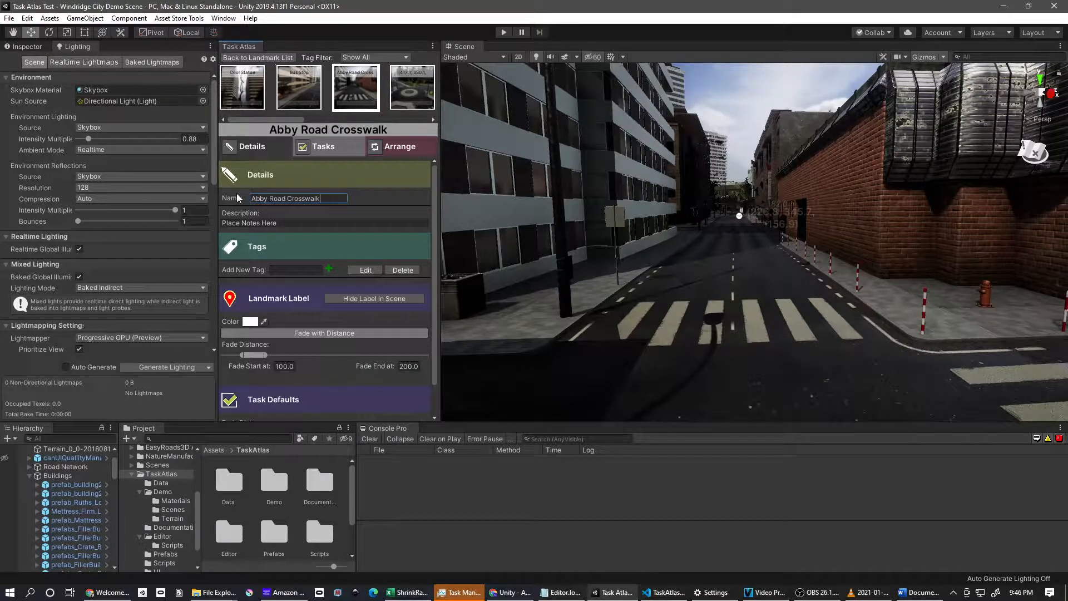
# Step: Go to the roundabout landmark at (417.1, 350.1, -208.8) and rename it Traffic Circle
pyautogui.click(418, 81)
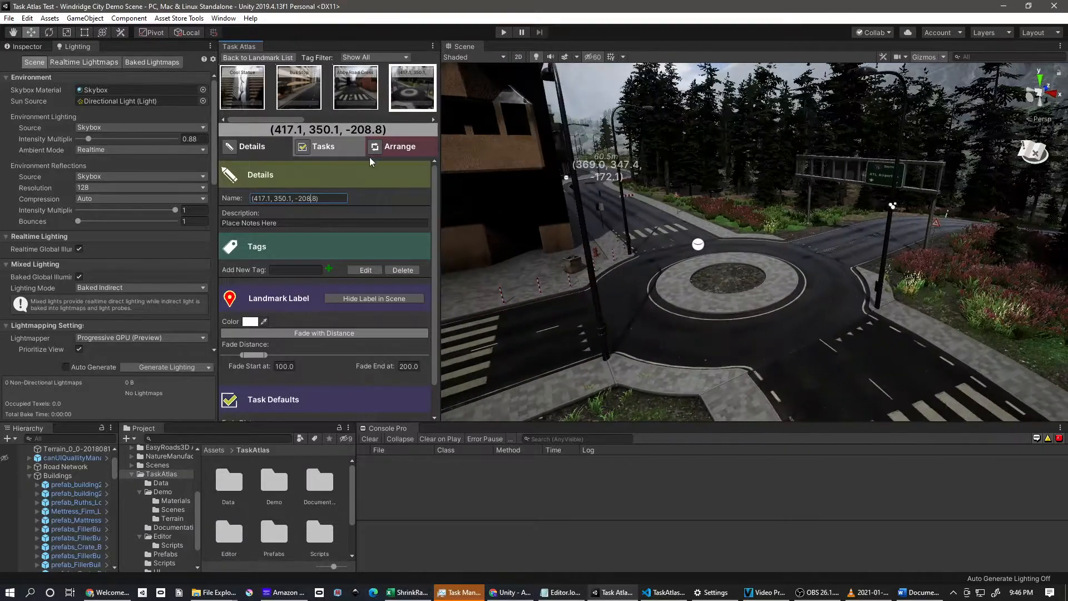
pyautogui.write('Circle R')
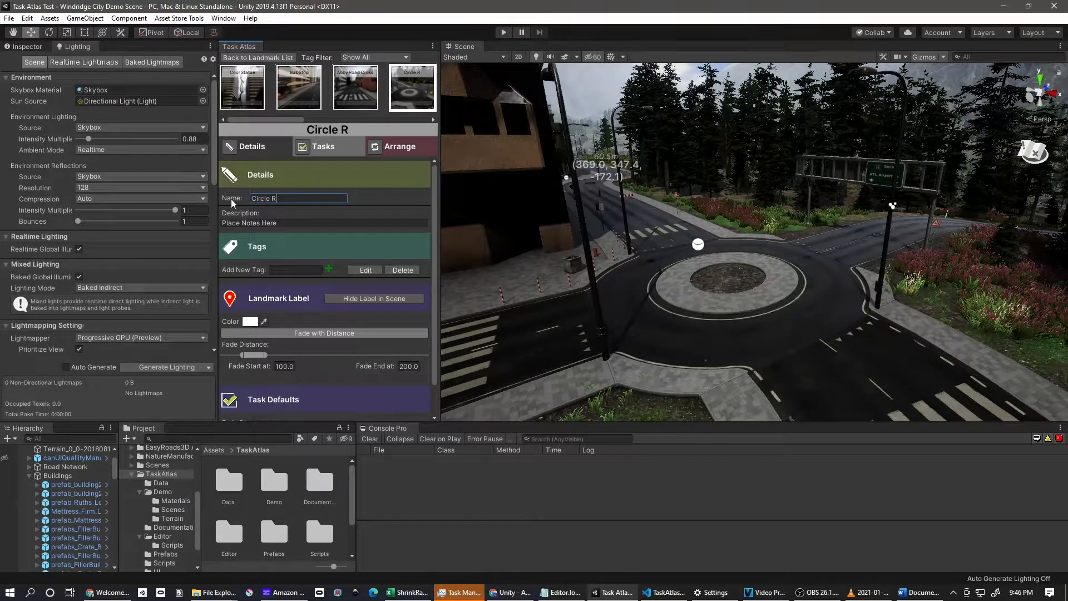
pyautogui.press('BackSpace')
pyautogui.press('BackSpace')
pyautogui.press('BackSpace')
pyautogui.press('BackSpace')
pyautogui.press('BackSpace')
pyautogui.press('BackSpace')
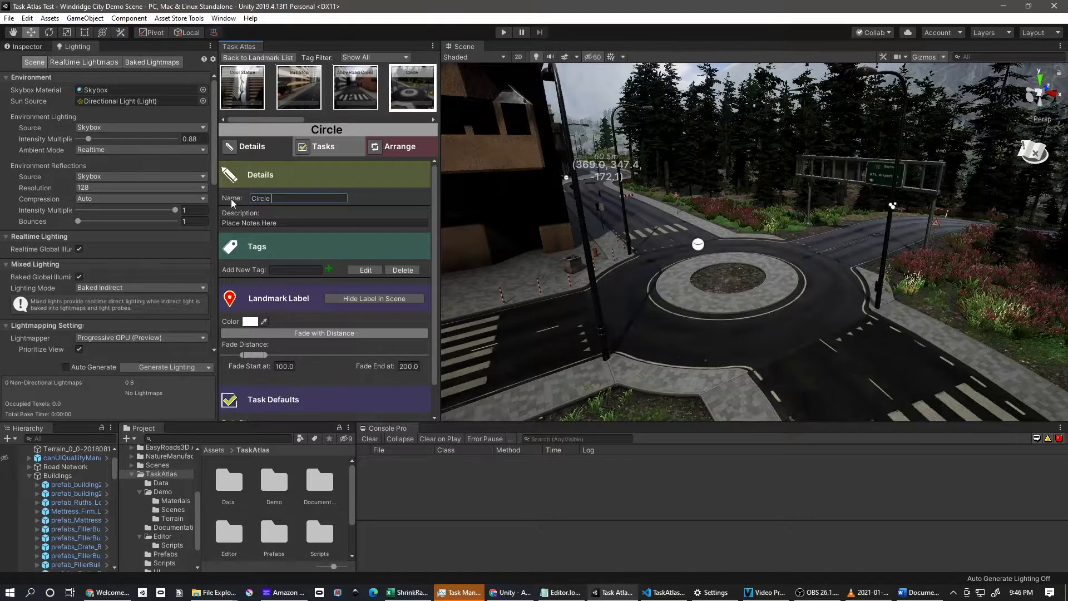
pyautogui.press('BackSpace')
pyautogui.press('BackSpace')
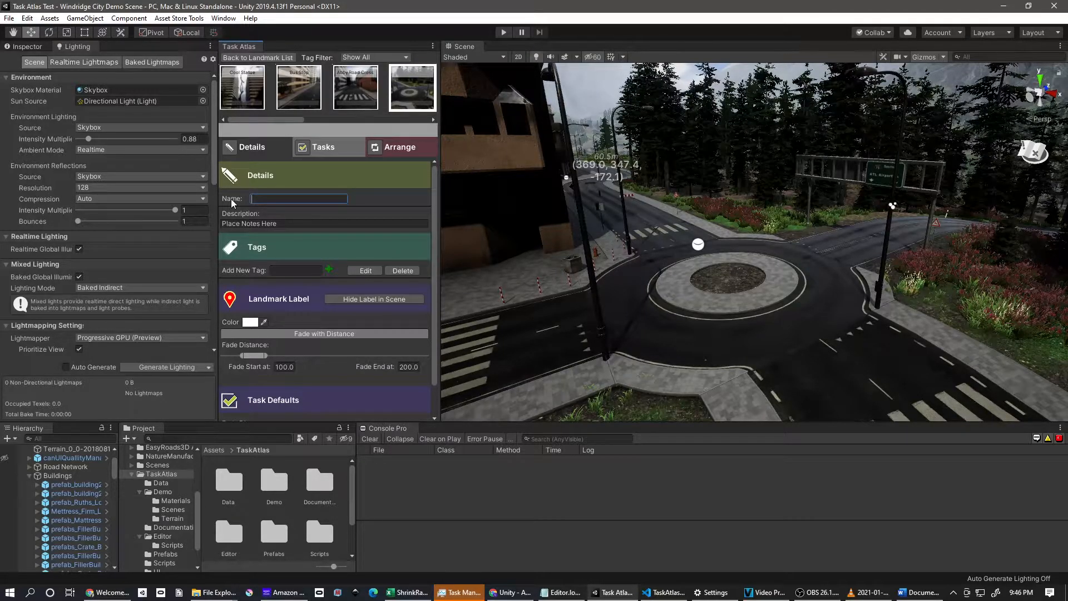
pyautogui.write('Traffic Circle')
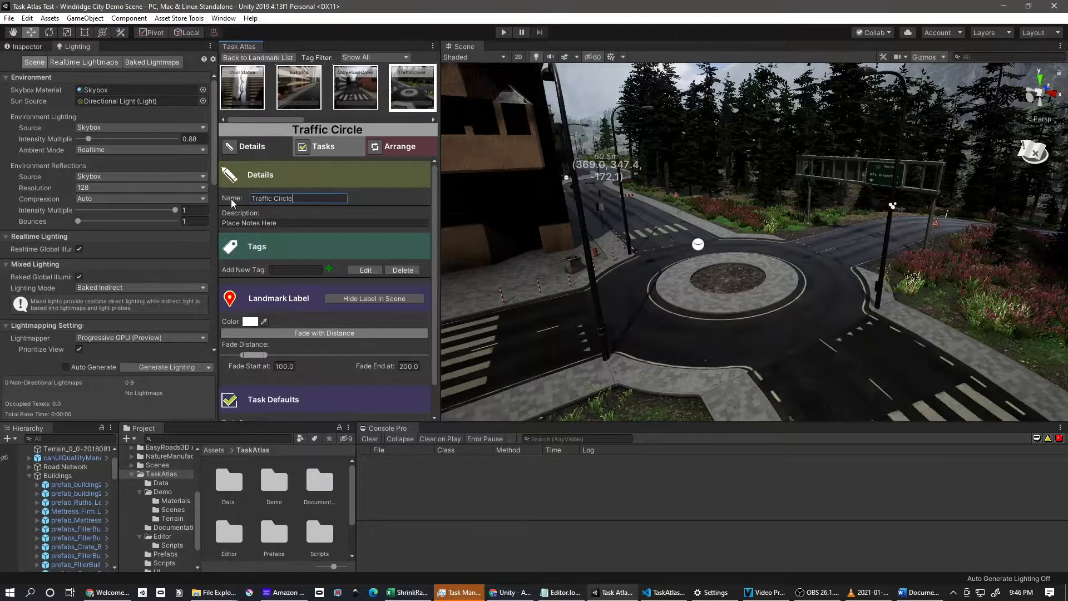
# Step: Rename the (369.0, 347.4, -172.1) landmark Patio and the (226.8, 345.7, -156.9) landmark Mall, moving the view to each
pyautogui.moveTo(293, 118); pyautogui.dragTo(335, 115)
pyautogui.click(326, 95)
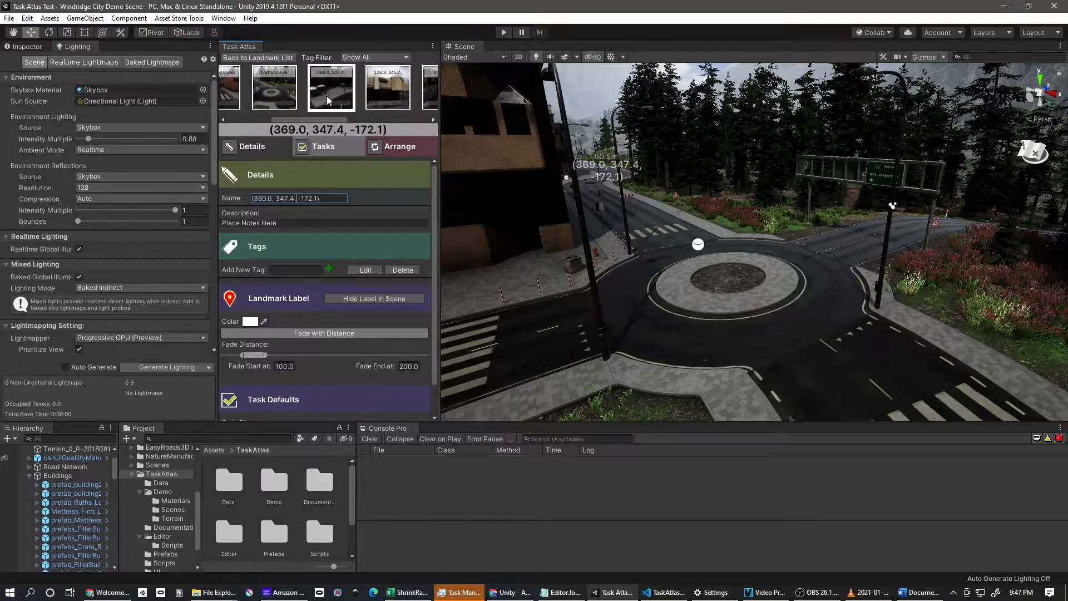
pyautogui.click(326, 96)
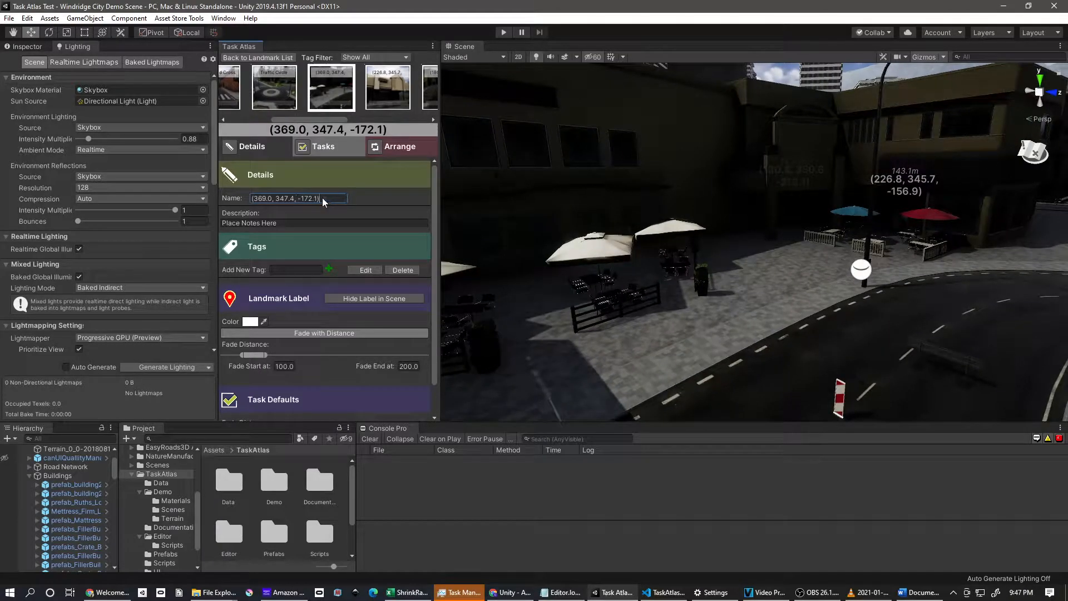
pyautogui.moveTo(324, 198); pyautogui.dragTo(241, 192)
pyautogui.write('Patio')
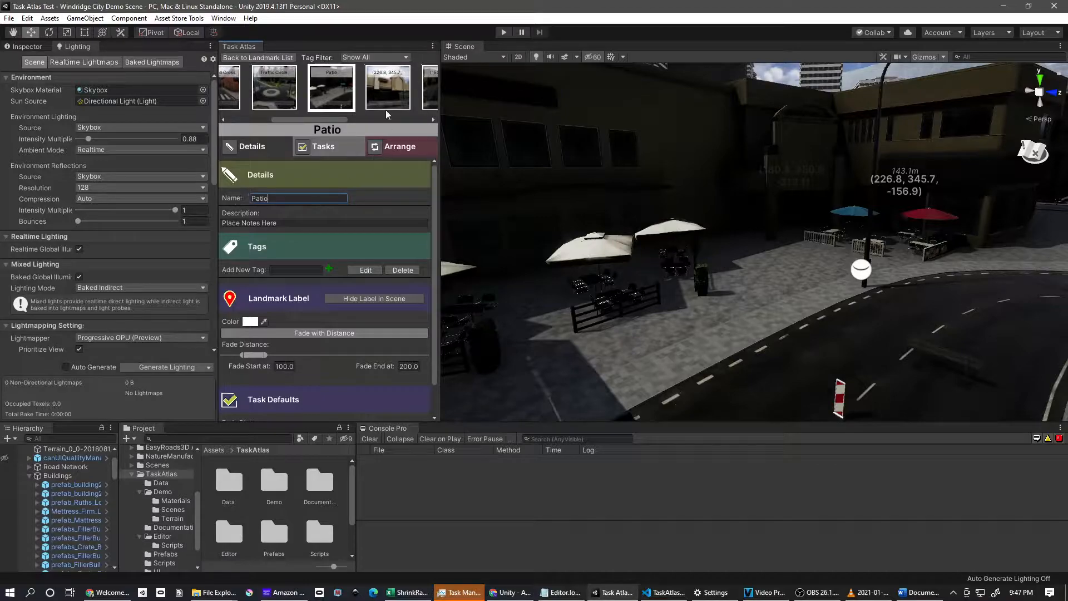
pyautogui.click(382, 93)
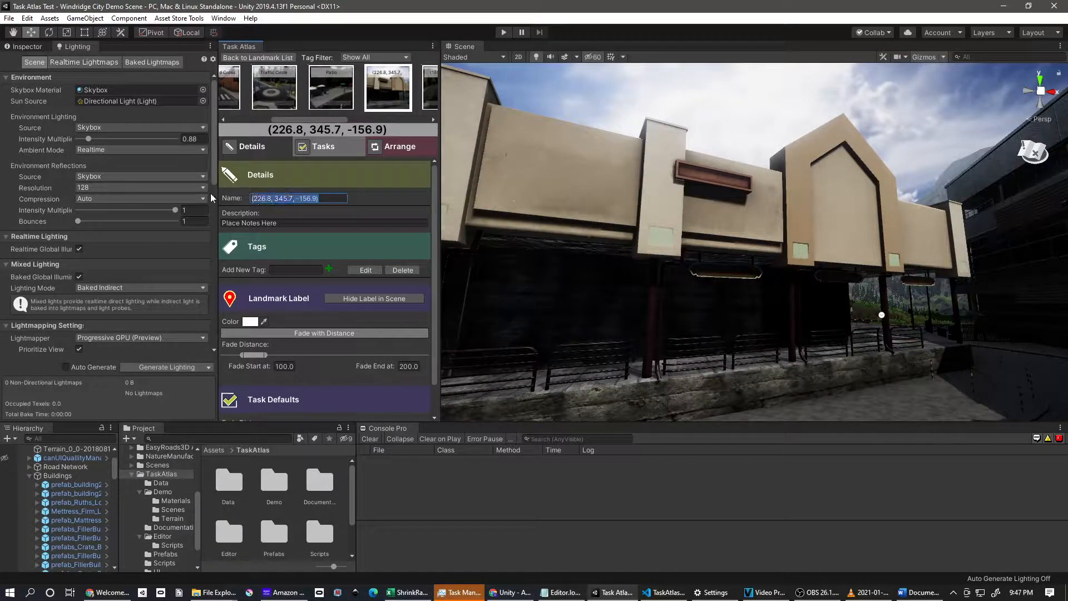
pyautogui.write('Mall')
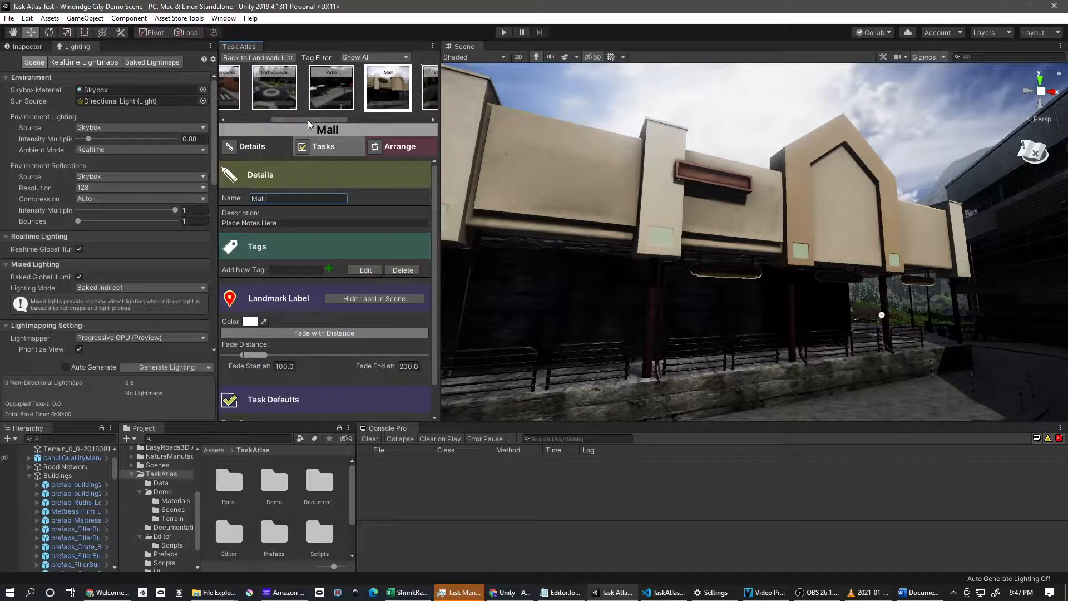
# Step: Go to the (180.4, 350.6, -213.1) landmark beside the Mall and rename it Parking Lot
pyautogui.moveTo(306, 119); pyautogui.dragTo(338, 118)
pyautogui.click(349, 96)
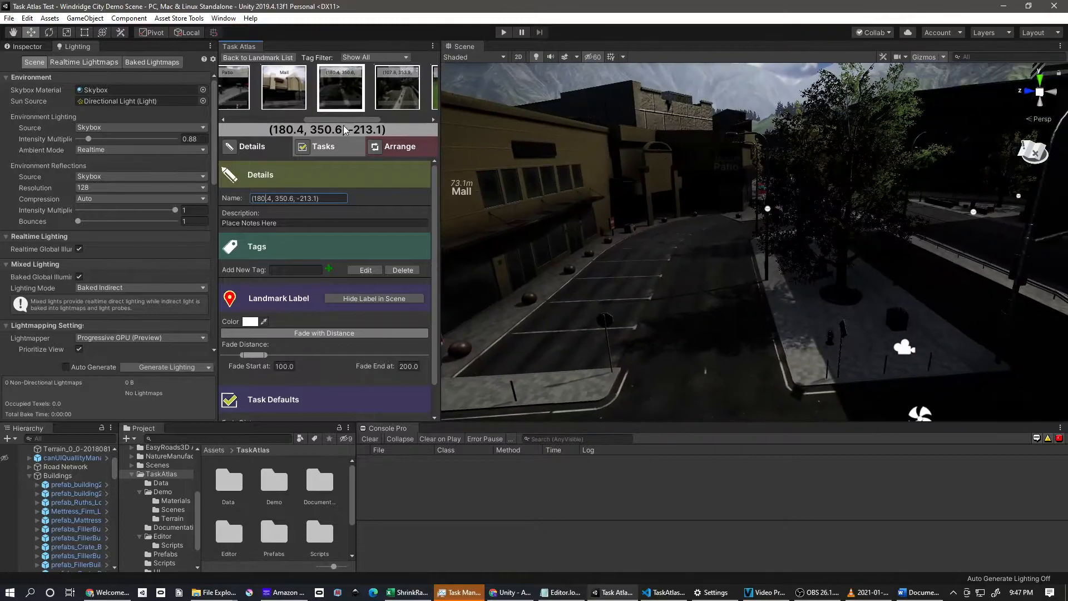
pyautogui.click(329, 199)
pyautogui.hotkey('ctrl', 'a')
pyautogui.write('Pa')
pyautogui.write('king L')
pyautogui.press('BackSpace')
pyautogui.press('BackSpace')
pyautogui.press('BackSpace')
pyautogui.press('BackSpace')
pyautogui.press('BackSpace')
pyautogui.press('BackSpace')
pyautogui.write('rking Lot')
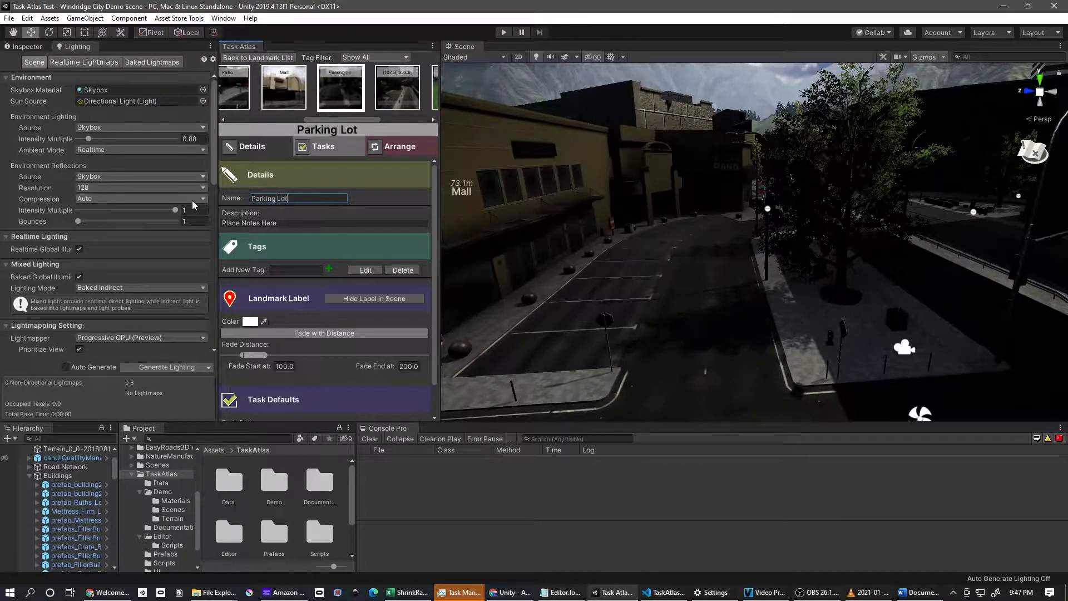
# Step: Go to the (107.8, 353.9, -259.4) landmark and rename it Main Street
pyautogui.click(393, 97)
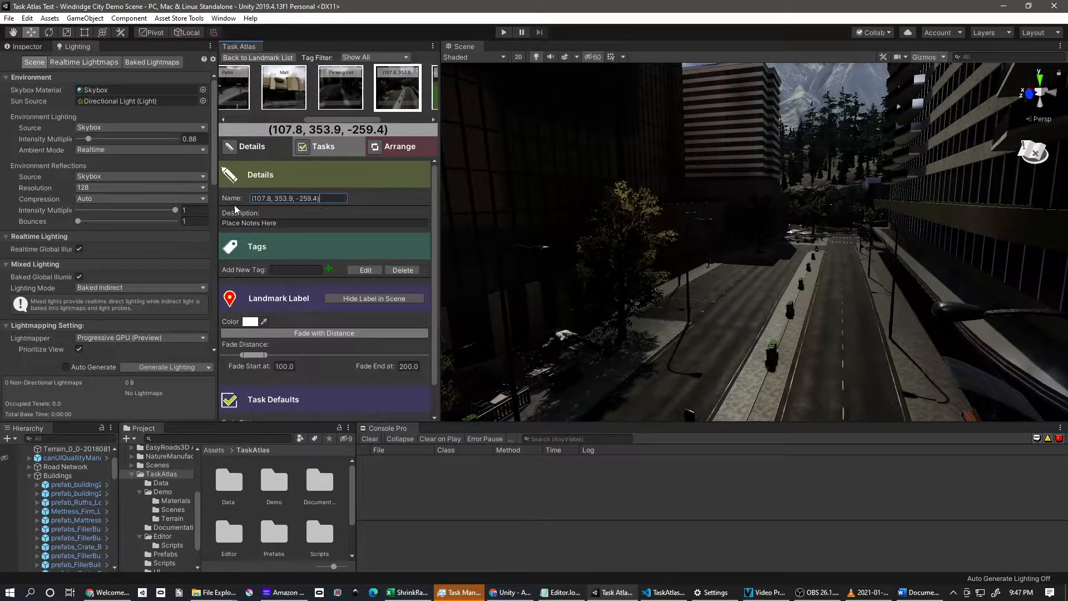
pyautogui.moveTo(235, 205); pyautogui.dragTo(231, 200)
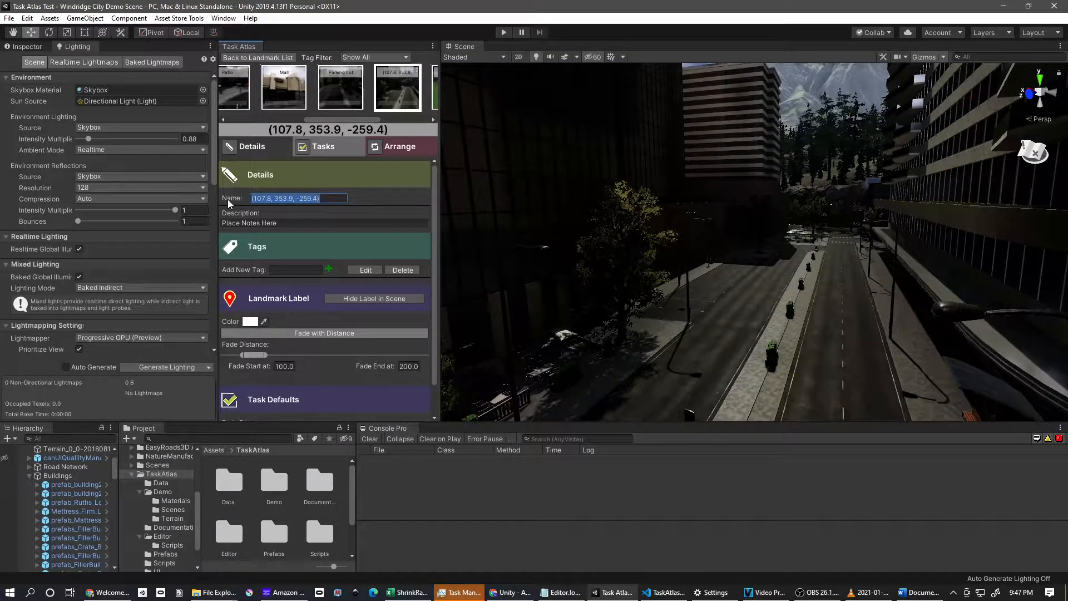
pyautogui.write('Main Street')
# Step: Go to the grassy hills landmark at (-105.2, 355.6, -245.5) and rename it Golf Course
pyautogui.moveTo(345, 118); pyautogui.dragTo(376, 114)
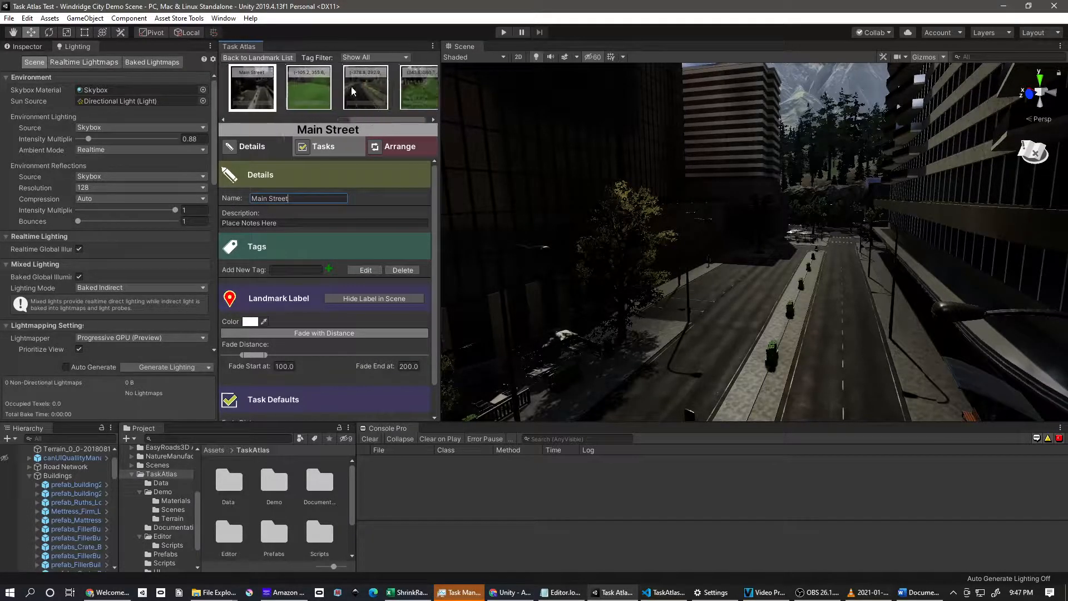
pyautogui.click(316, 89)
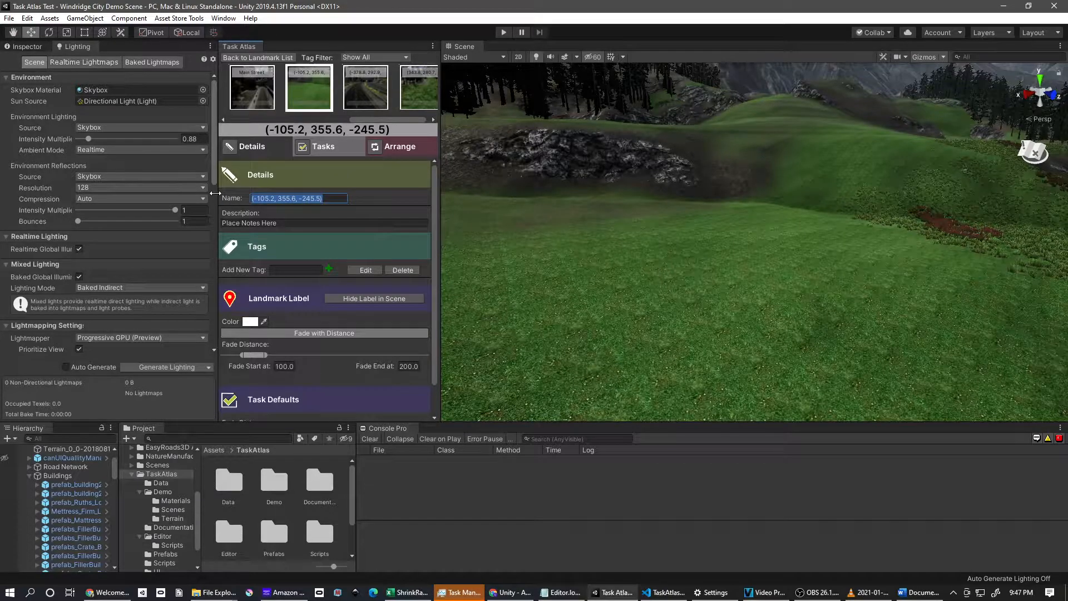
pyautogui.write('Golf')
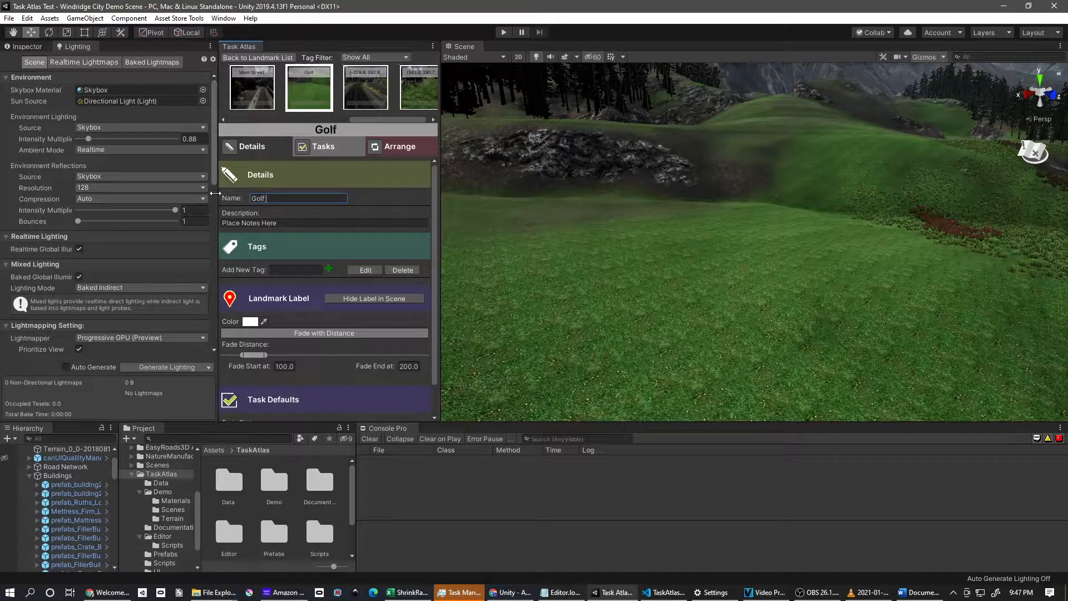
pyautogui.write(' Course')
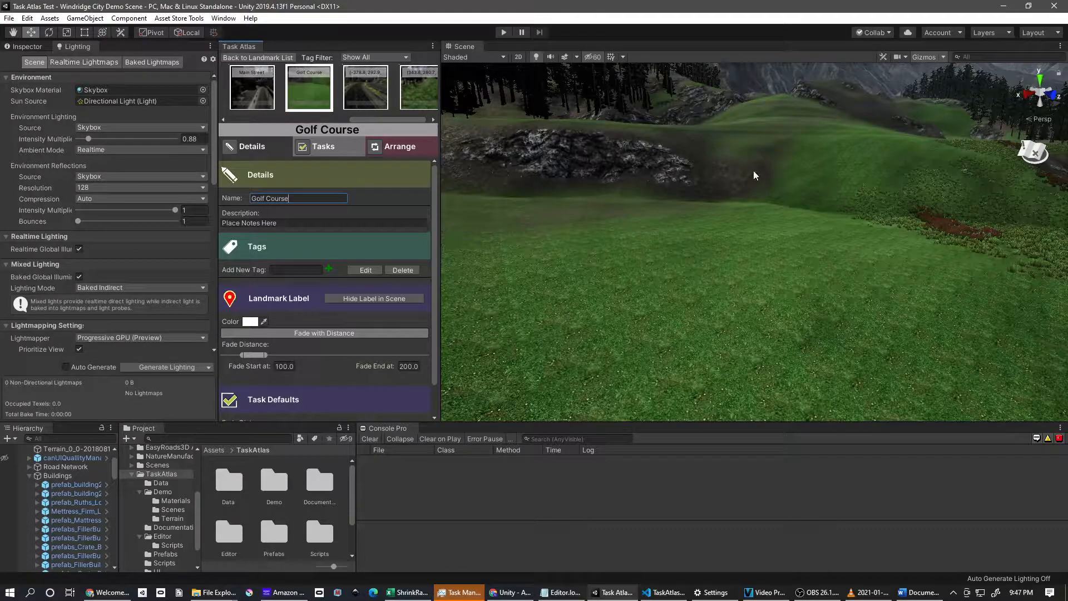
# Step: Go to the highway tunnel landmark at (-378.8, 292.9, 153.3) and rename it Dark Tunnel of Doom
pyautogui.click(364, 98)
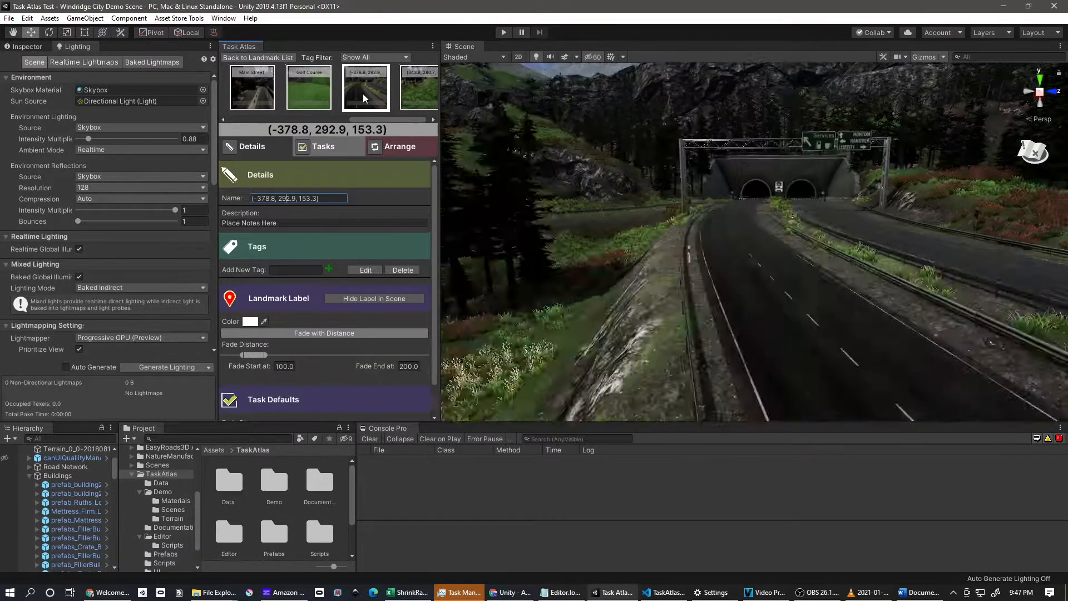
pyautogui.click(334, 198)
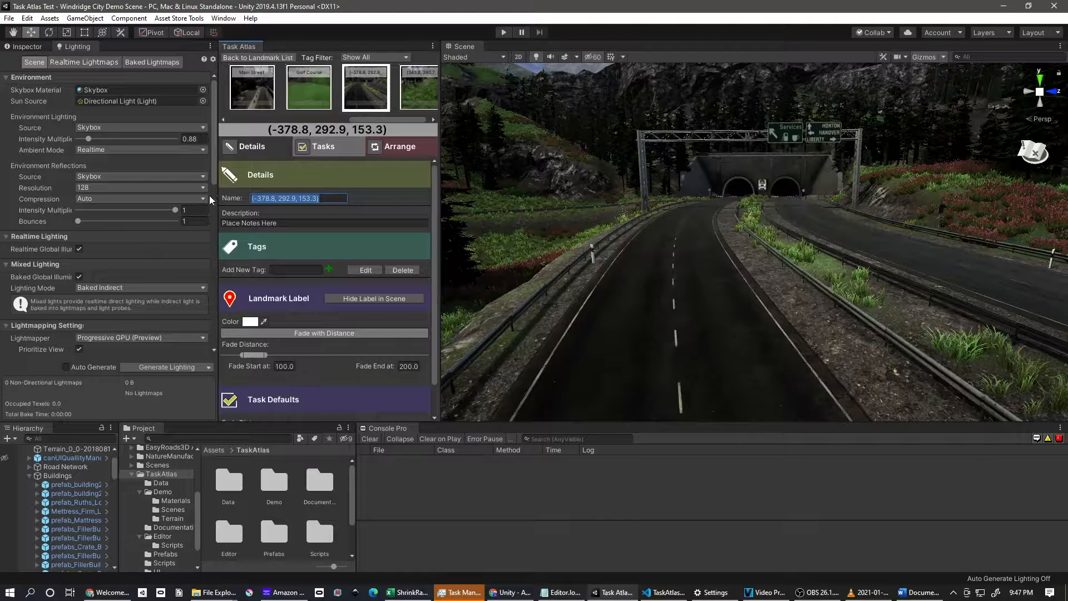
pyautogui.write('Dark Tunne')
pyautogui.press('BackSpace')
pyautogui.press('BackSpace')
pyautogui.press('BackSpace')
pyautogui.press('BackSpace')
pyautogui.write('unnel of Doom')
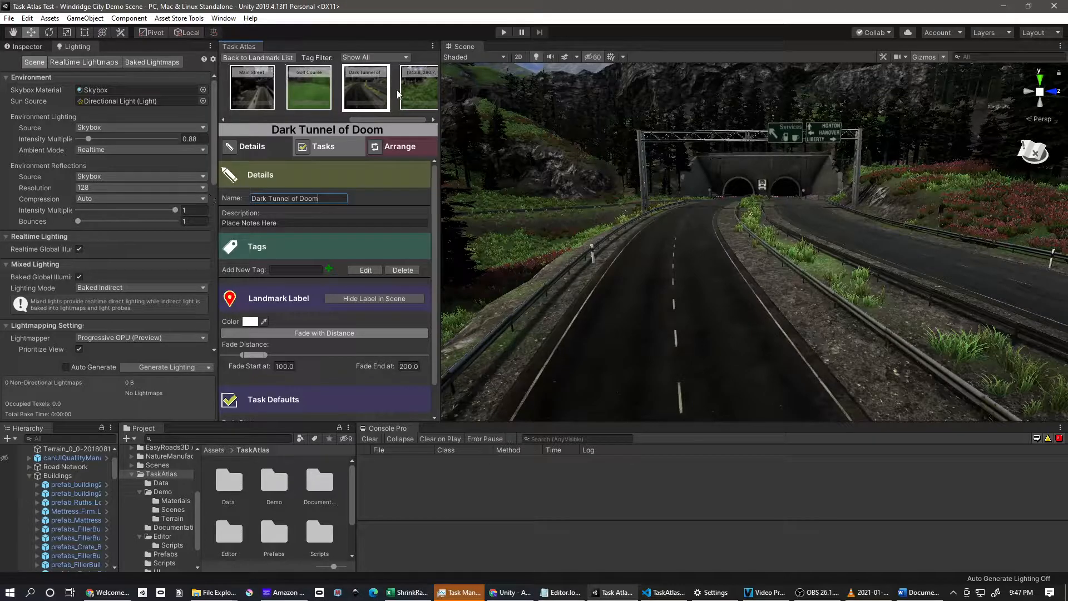
# Step: Rename the forest landmark at (343.8, 280.7, 99.0) Meadows, and select the Golf Course landmark
pyautogui.click(412, 87)
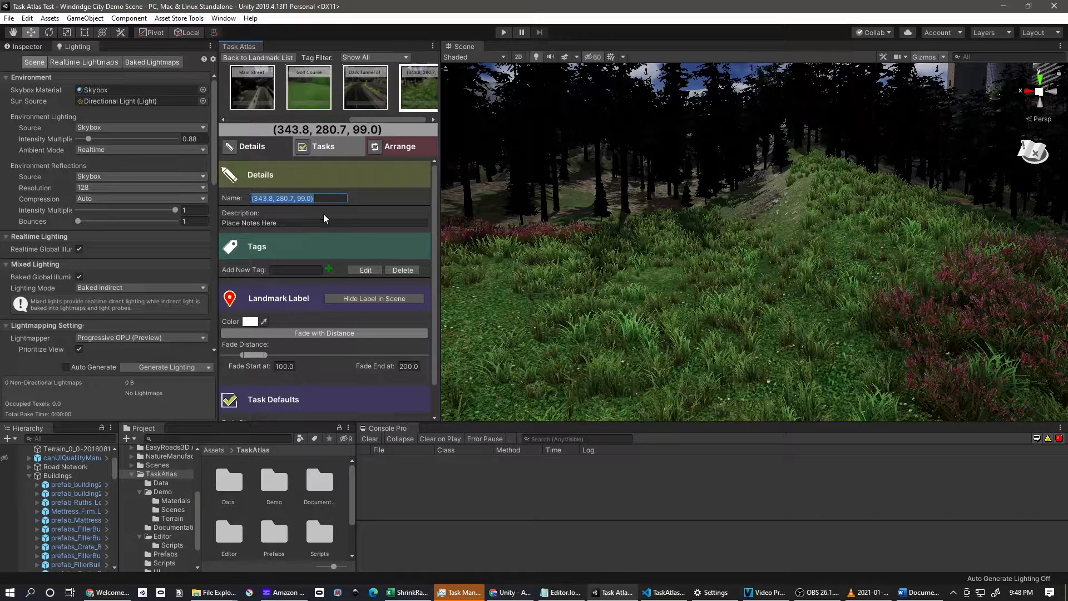
pyautogui.write('Meadows')
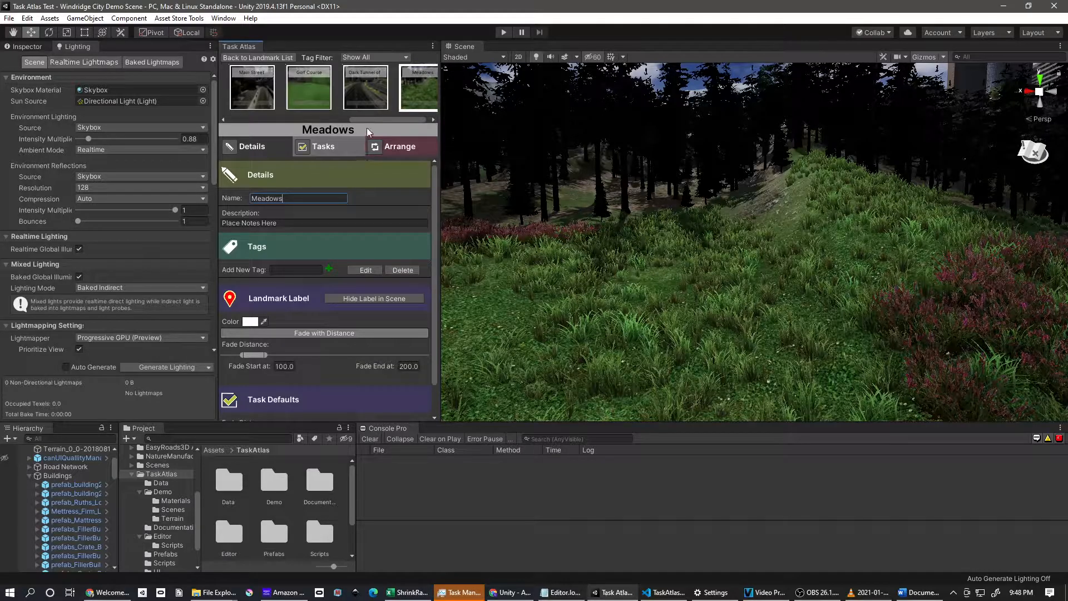
pyautogui.click(315, 99)
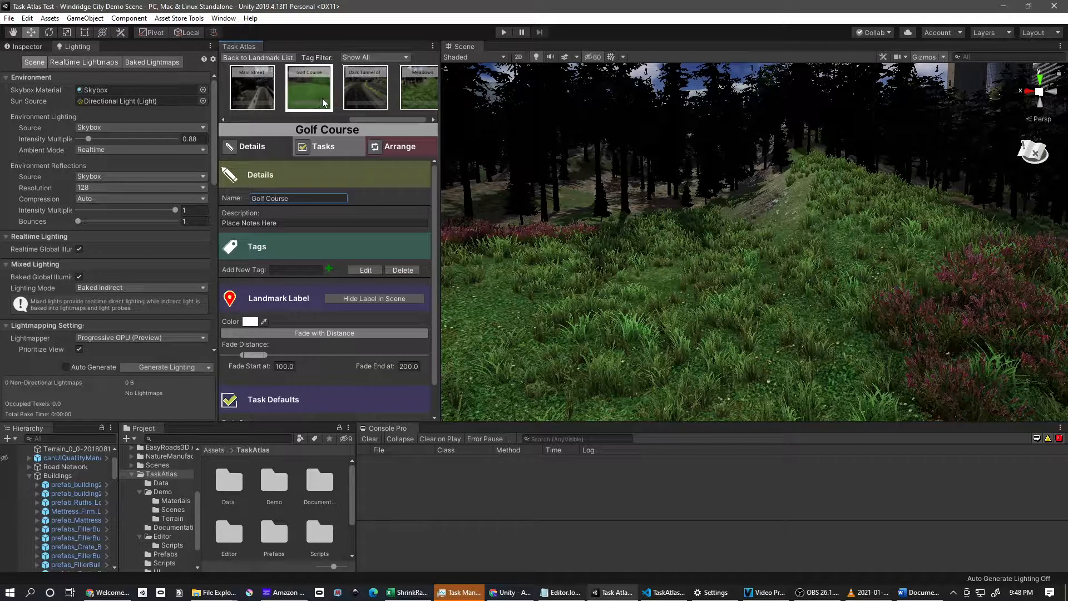
# Step: Open the landmark overview, center it on the Abby Road Crosswalk marker and rotate around the renamed markers
pyautogui.click(1030, 153)
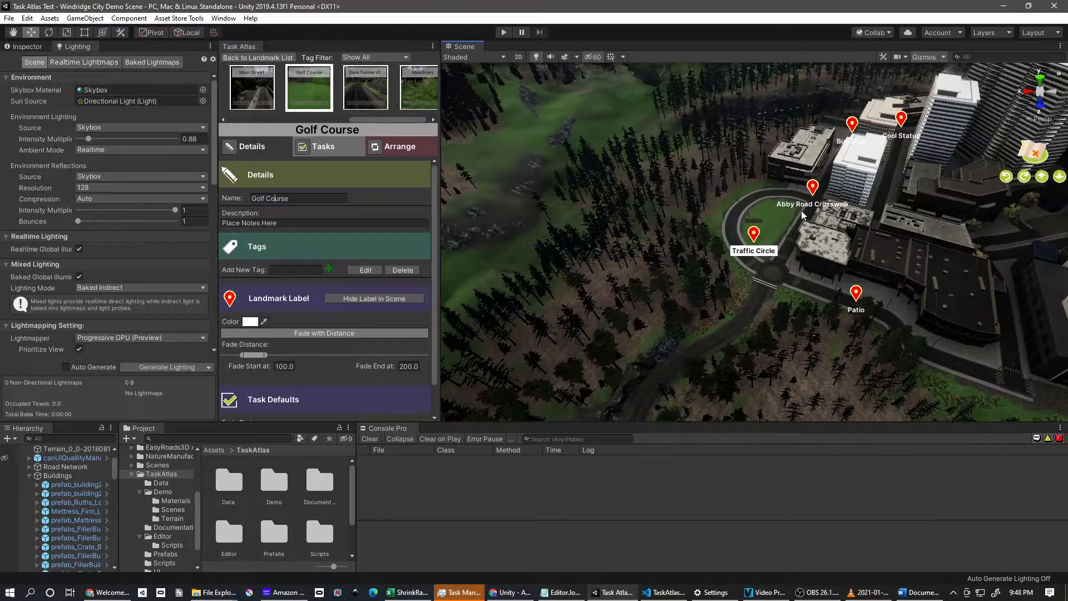
pyautogui.click(815, 190)
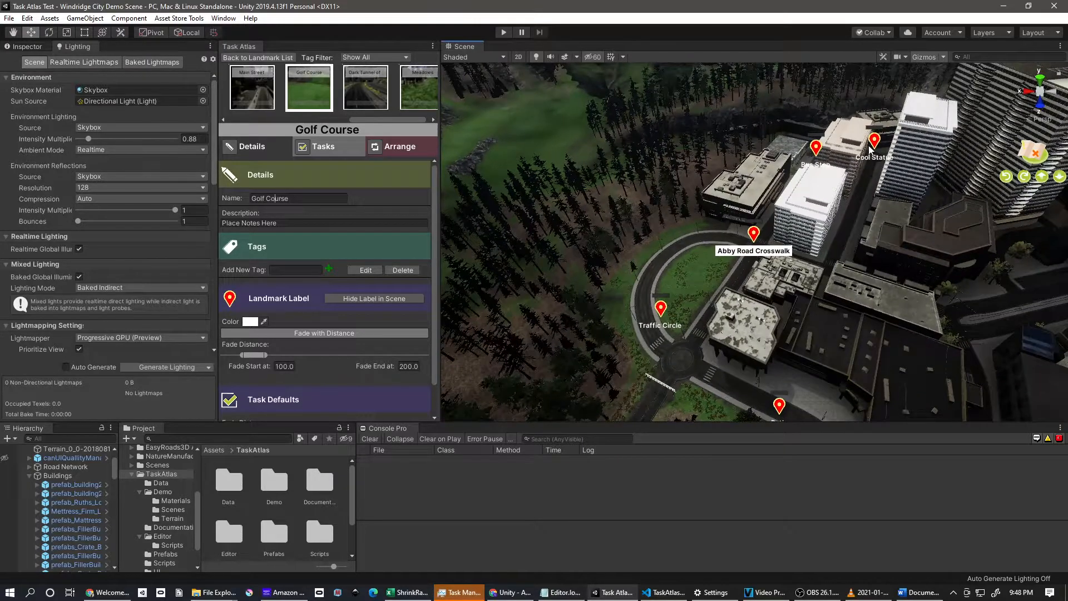
pyautogui.click(1005, 179)
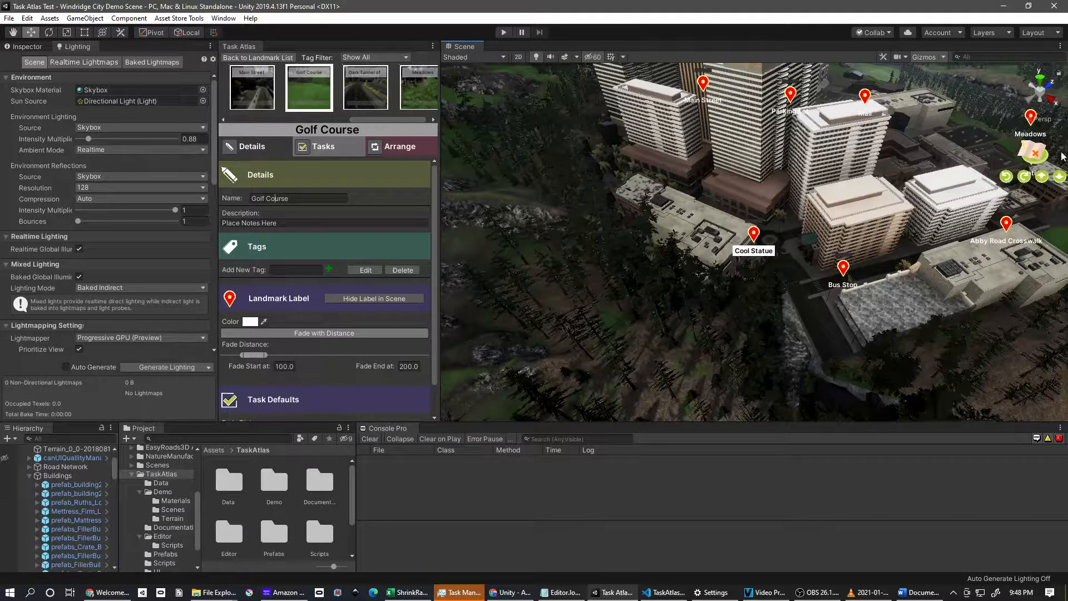
# Step: Leave the overview and fly through the scene to street level near Cool Statue to view the landmark labels
pyautogui.moveTo(810, 237); pyautogui.dragTo(868, 273, button='right')
pyautogui.press('w')
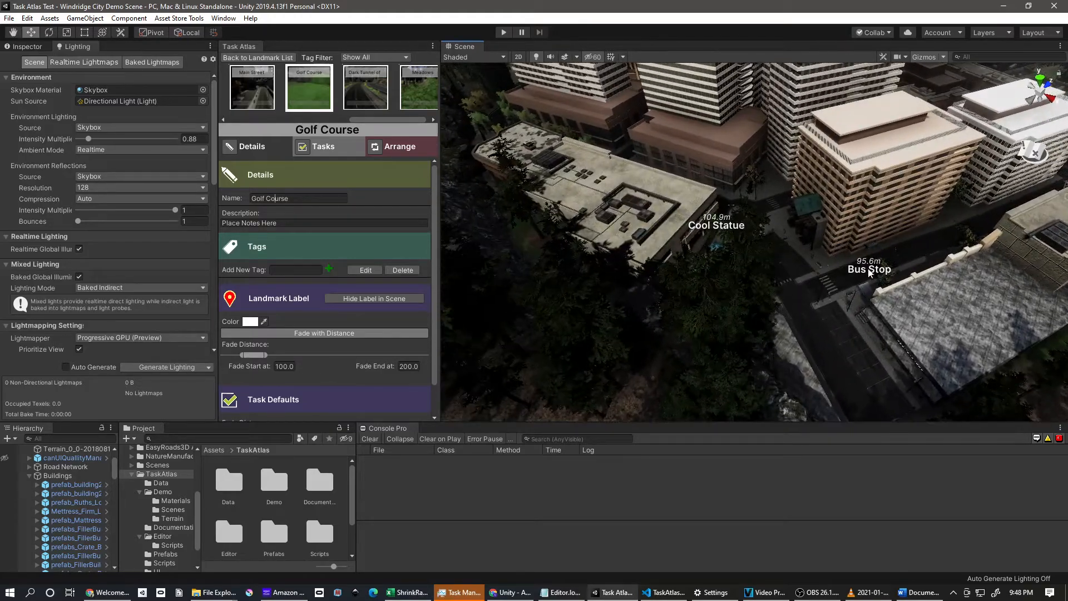
pyautogui.moveTo(709, 234); pyautogui.dragTo(928, 249, button='right')
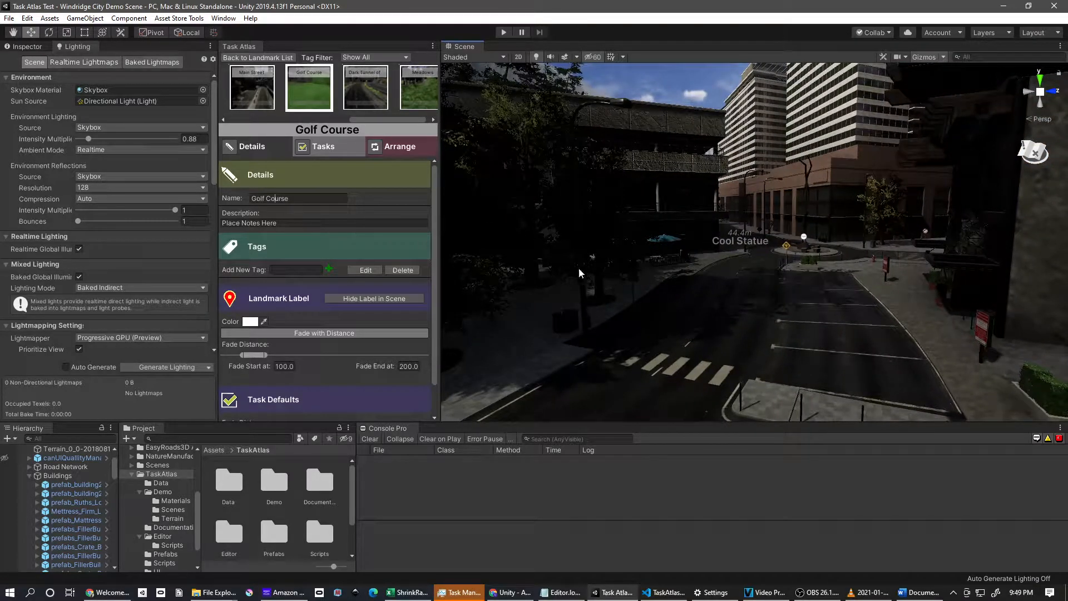
# Step: Select the Cool Statue landmark and set its scene label color to pure red (FF0000)
pyautogui.scroll(-1, 306, 240)
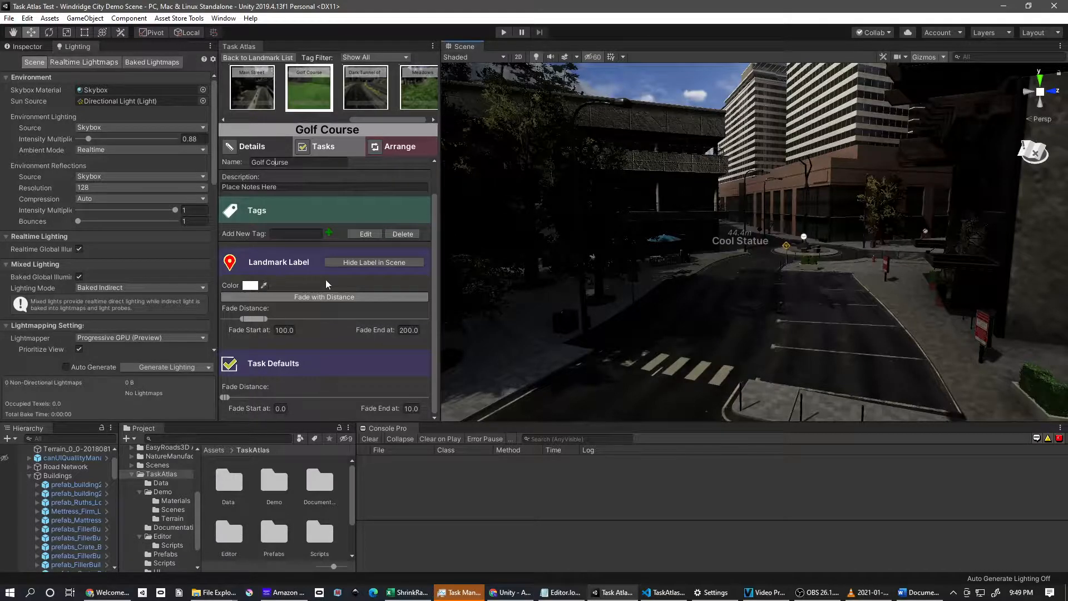
pyautogui.click(289, 120)
pyautogui.click(245, 121)
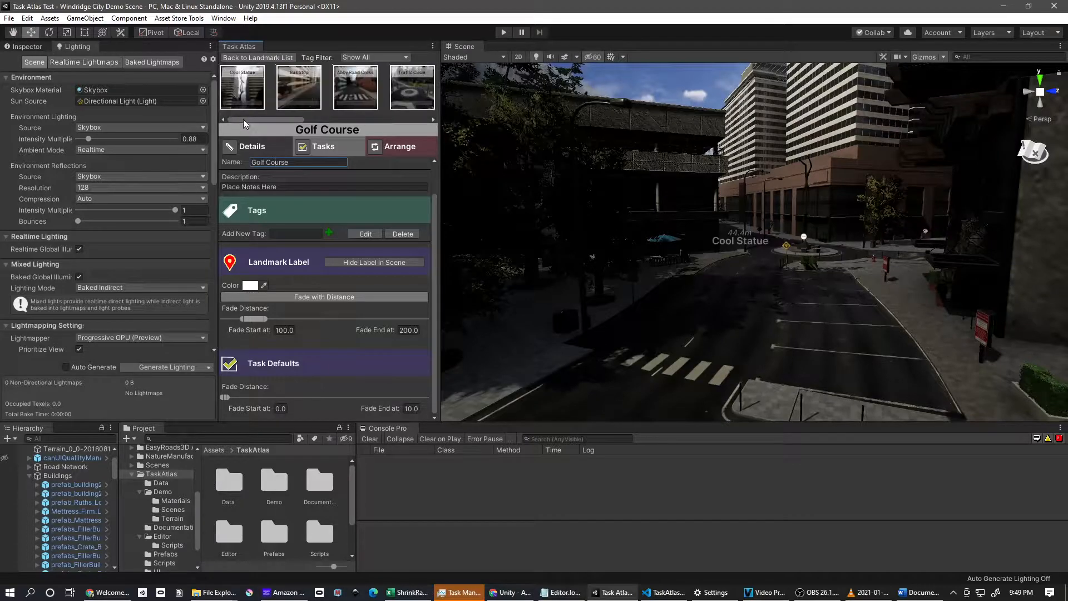
pyautogui.click(240, 90)
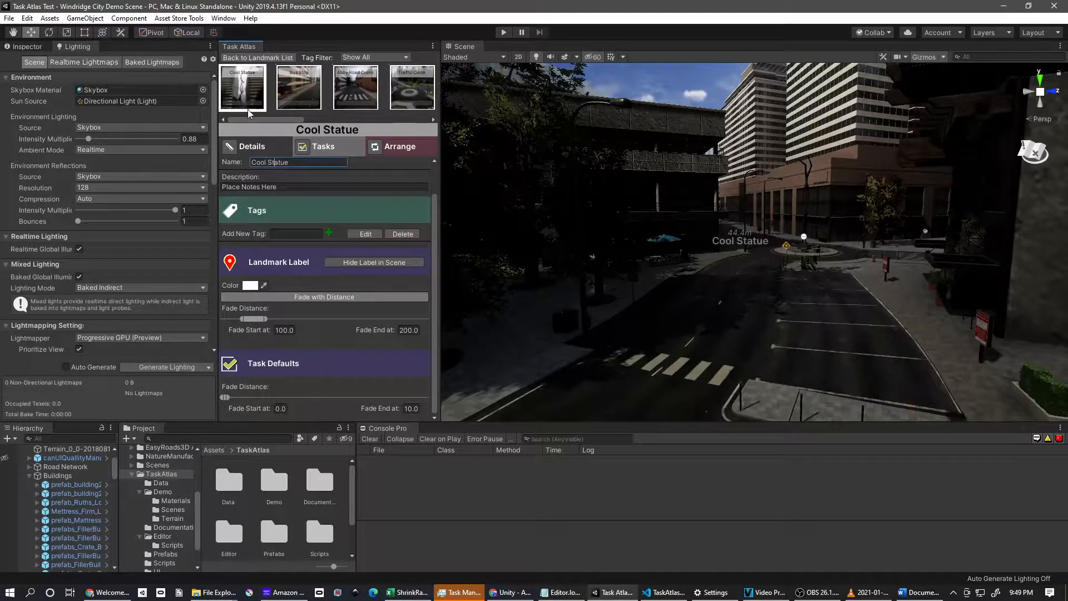
pyautogui.click(249, 287)
pyautogui.moveTo(375, 224); pyautogui.dragTo(393, 181)
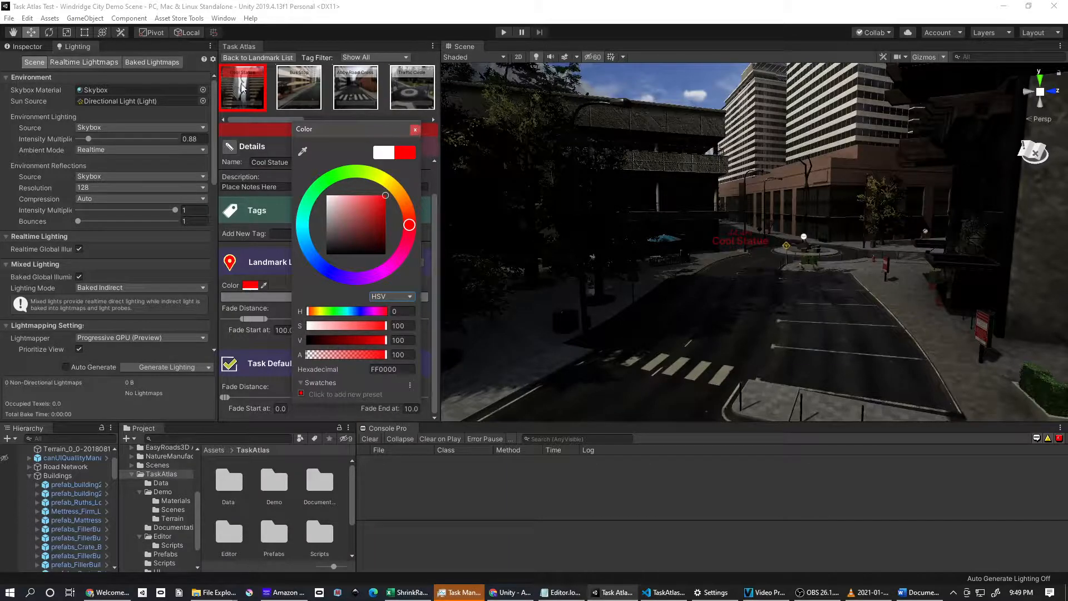
pyautogui.click(414, 129)
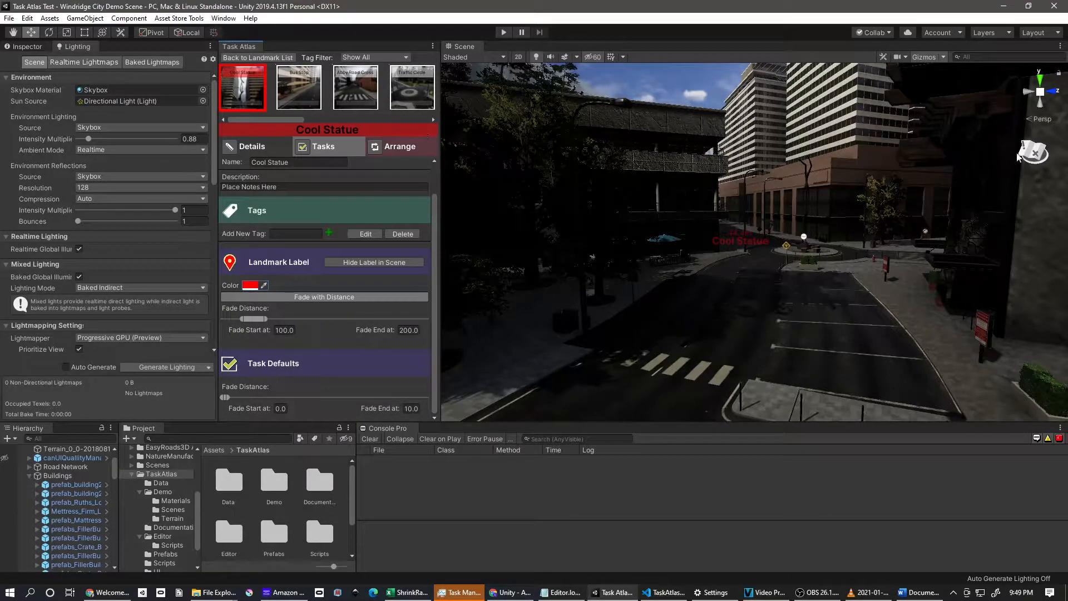
pyautogui.click(1040, 157)
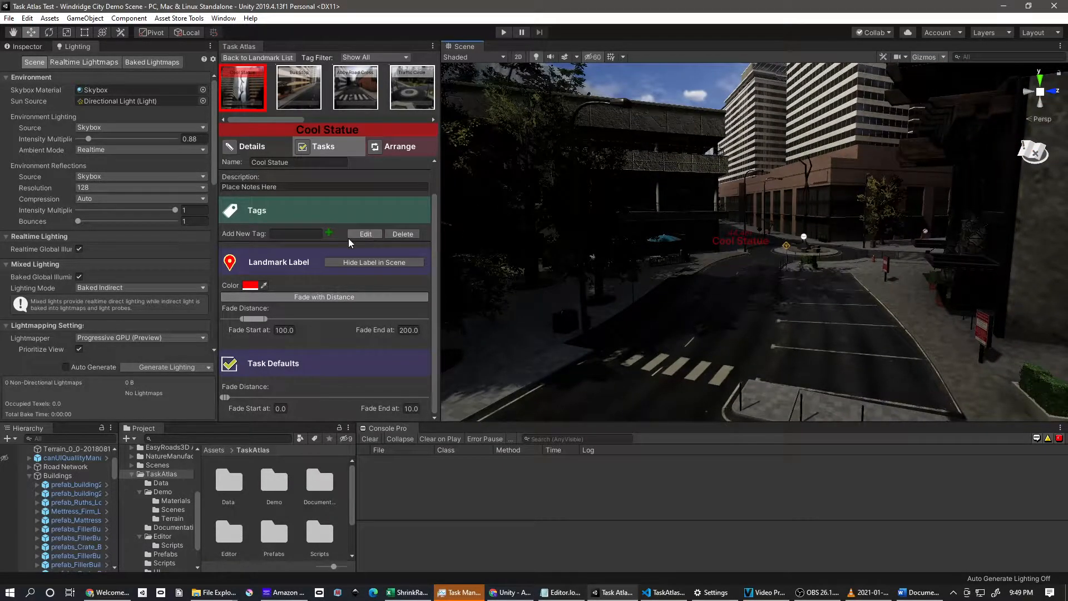
# Step: Create two new landmark tags named 3d Model and Destructable
pyautogui.click(299, 231)
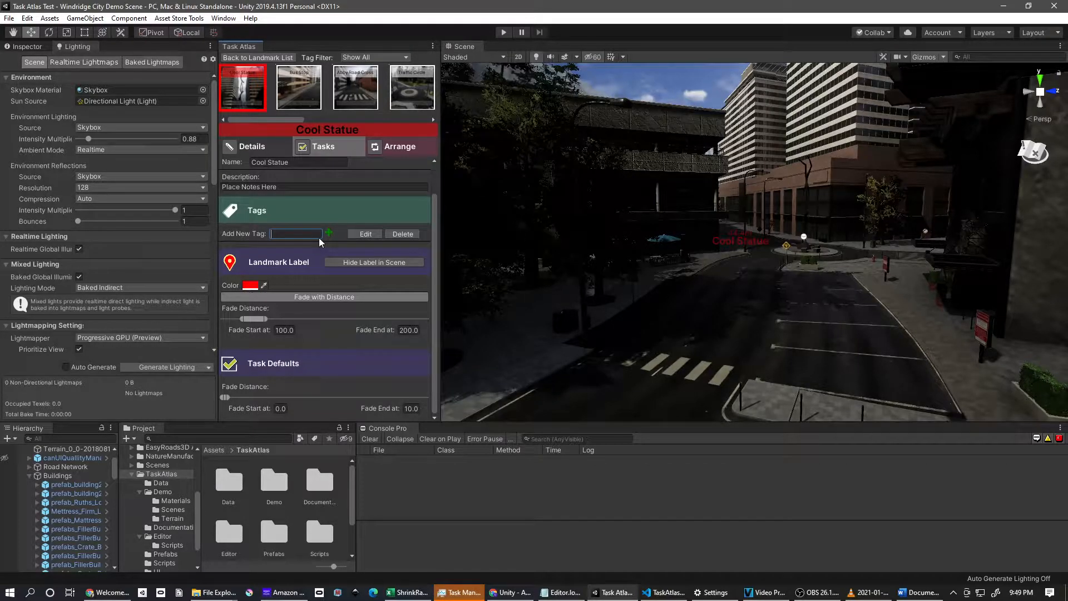
pyautogui.write('Mod')
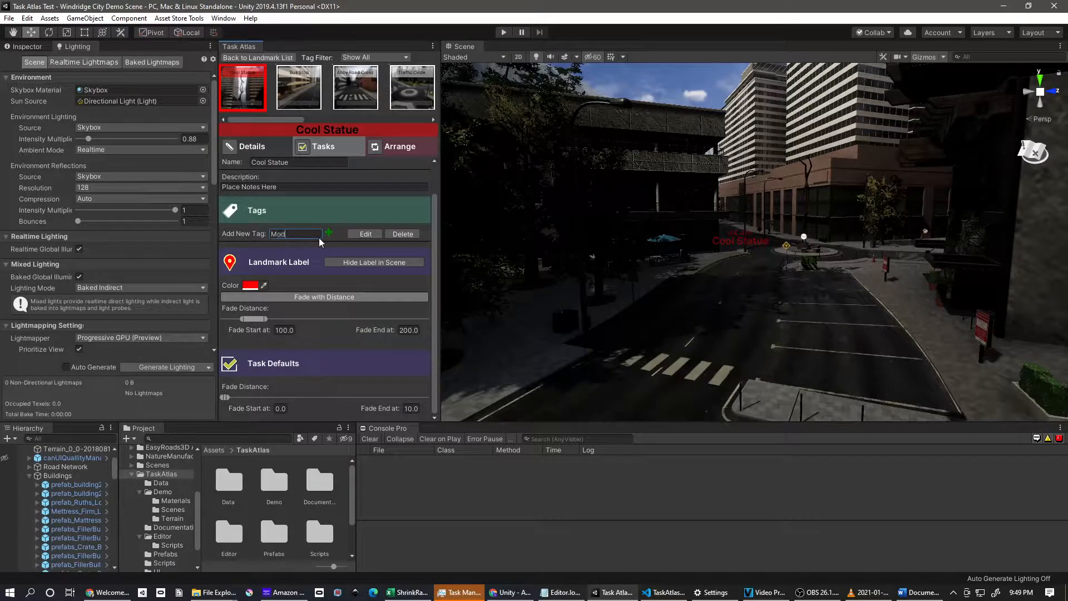
pyautogui.press('BackSpace')
pyautogui.write('D')
pyautogui.press('BackSpace')
pyautogui.write('3d Model')
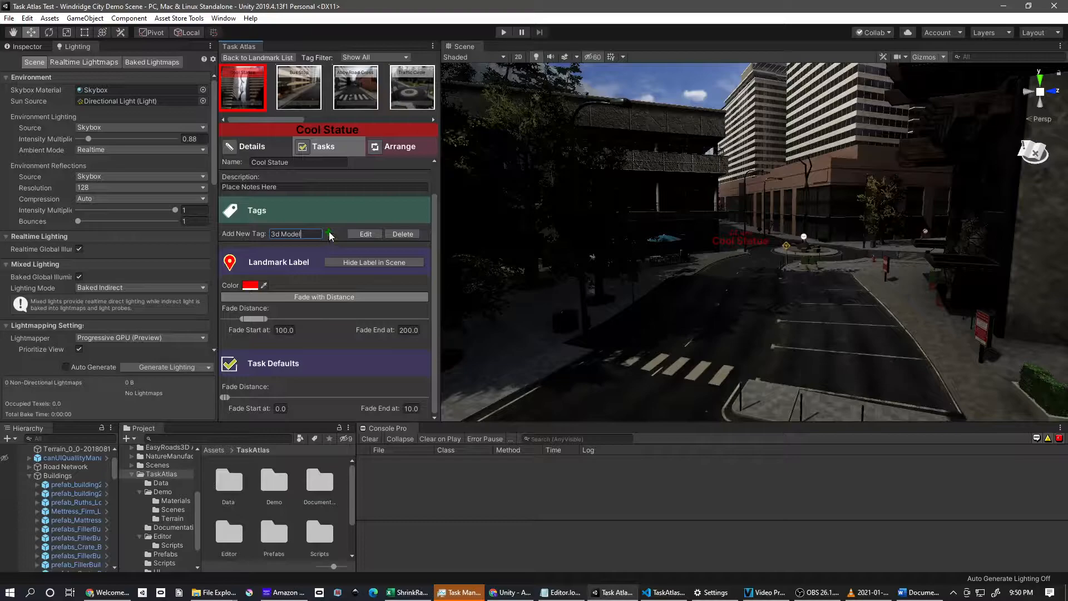
pyautogui.click(329, 232)
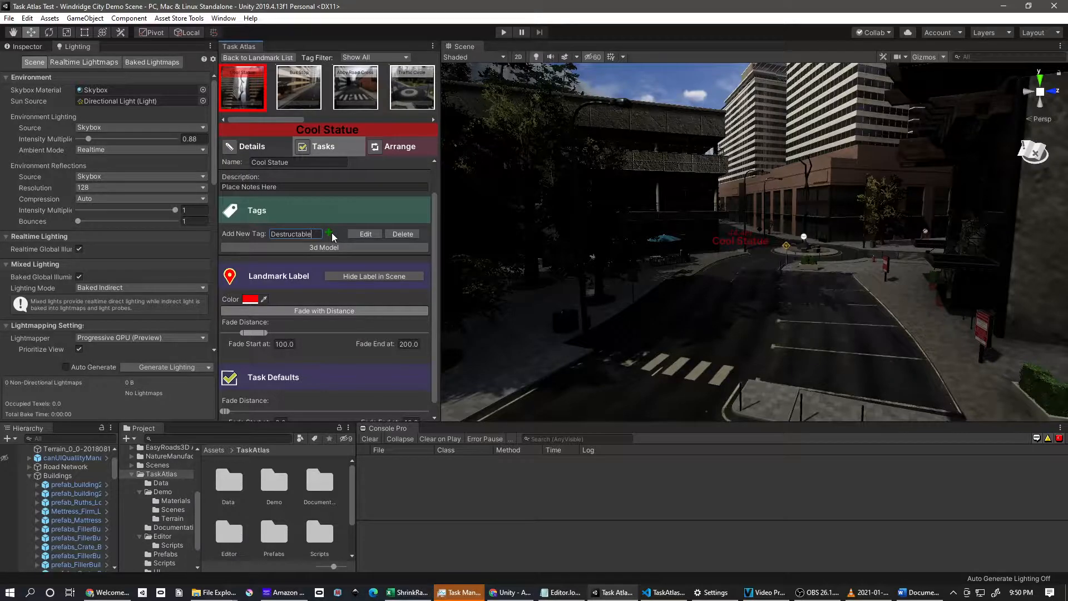
pyautogui.click(332, 232)
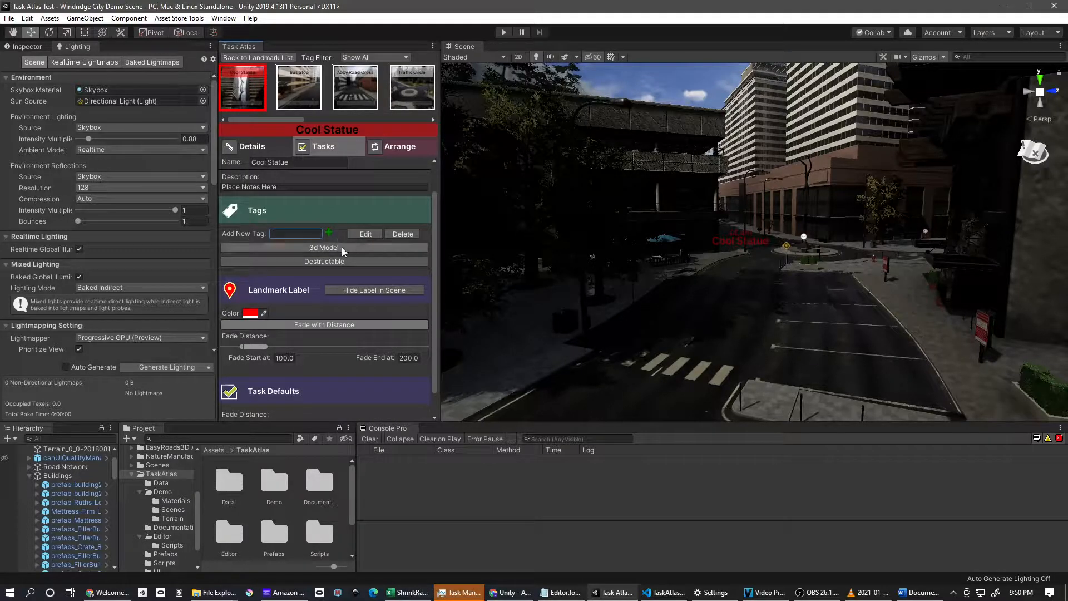
# Step: Assign only the 3d Model tag to Cool Statue and return to the landmark list to review its tags
pyautogui.click(341, 246)
pyautogui.click(315, 262)
pyautogui.click(316, 262)
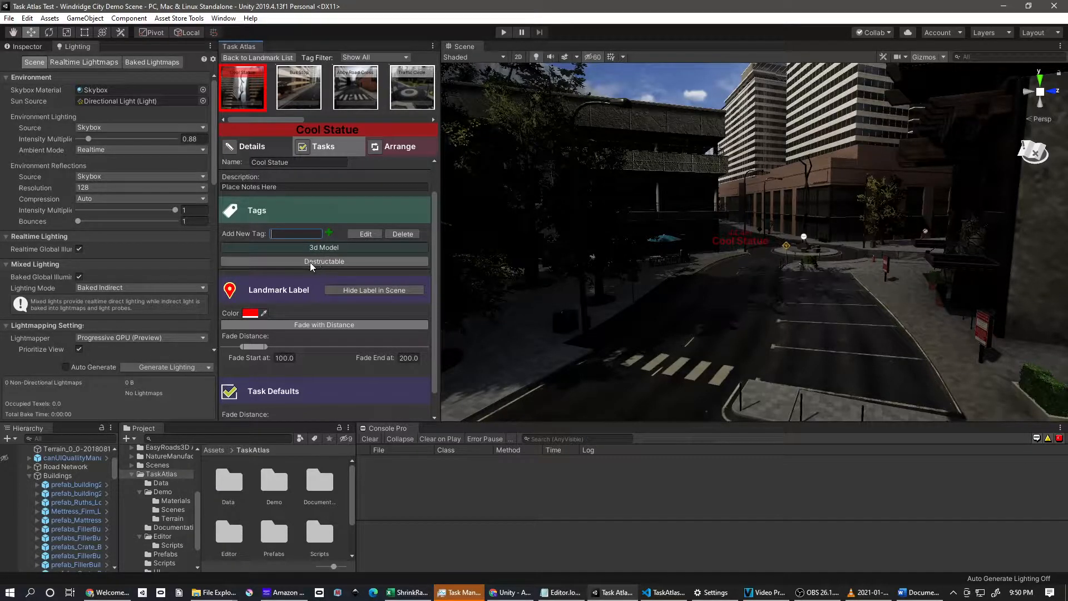
pyautogui.click(245, 59)
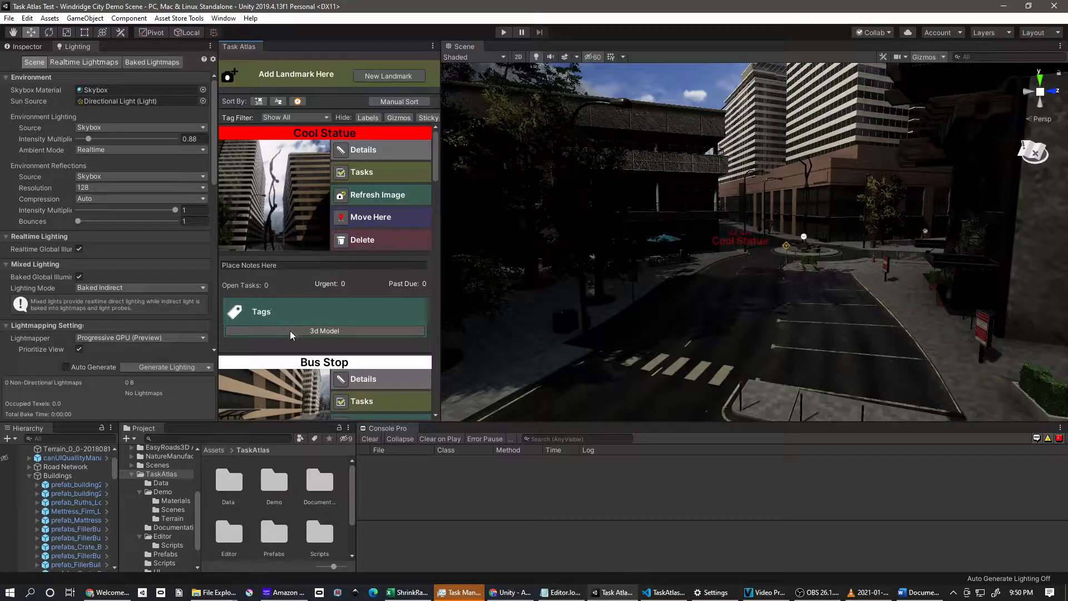
pyautogui.scroll(-10, 291, 320)
pyautogui.scroll(10, 291, 321)
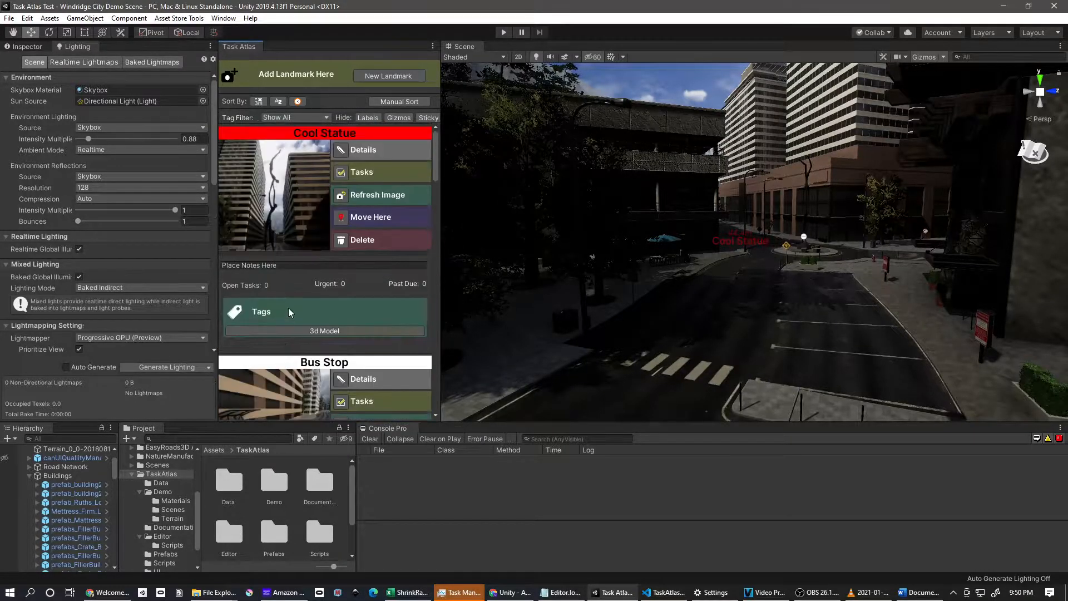
# Step: Filter the landmark list by 3d Model, include Destructable as well, and reset the tag filter to Show All
pyautogui.click(272, 118)
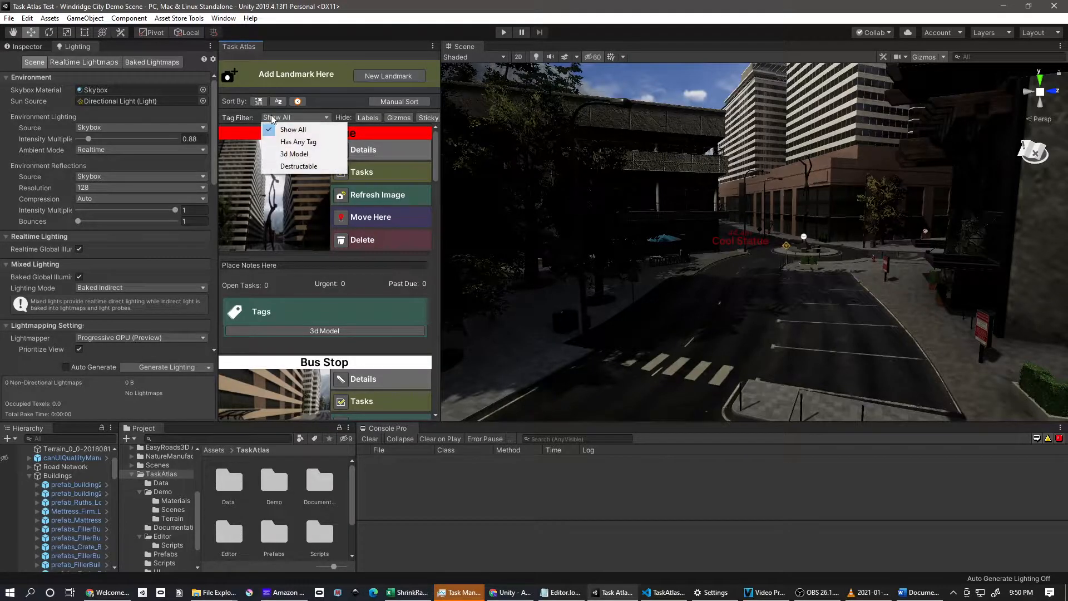
pyautogui.click(286, 155)
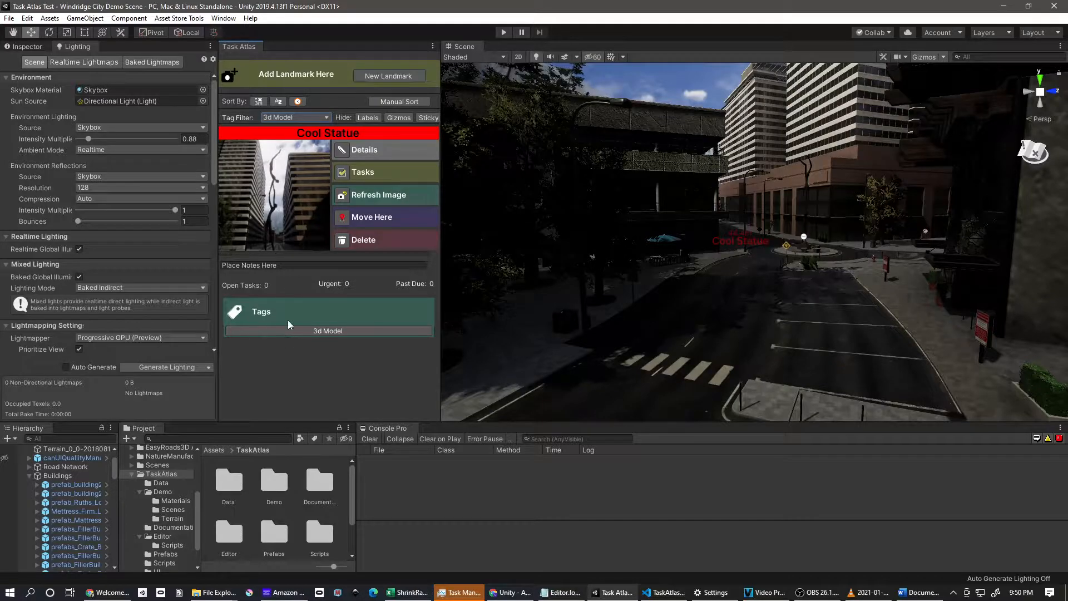
pyautogui.click(302, 119)
pyautogui.click(300, 166)
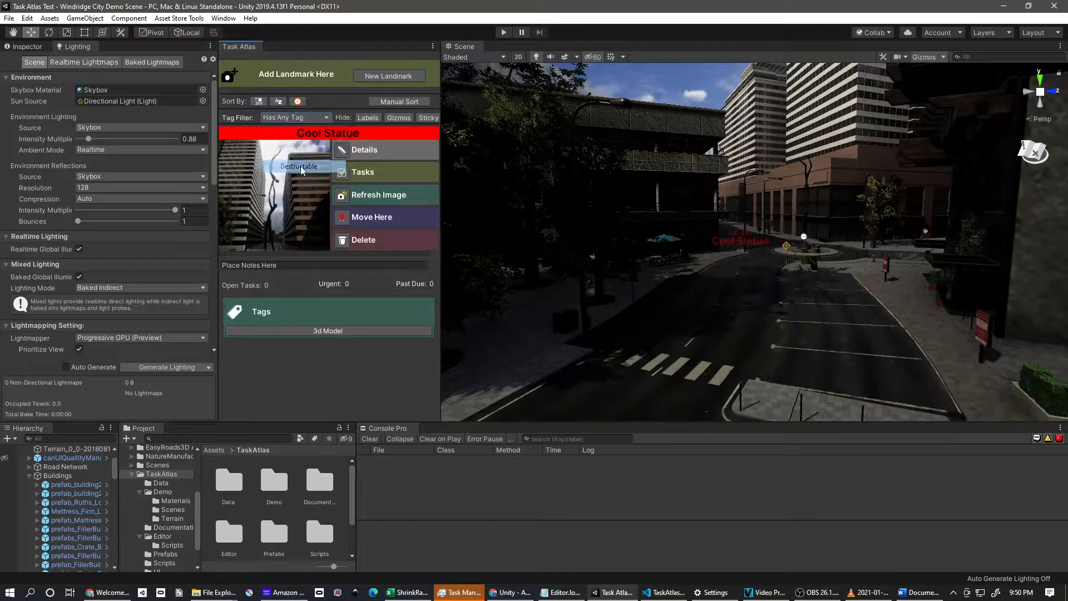
pyautogui.click(295, 119)
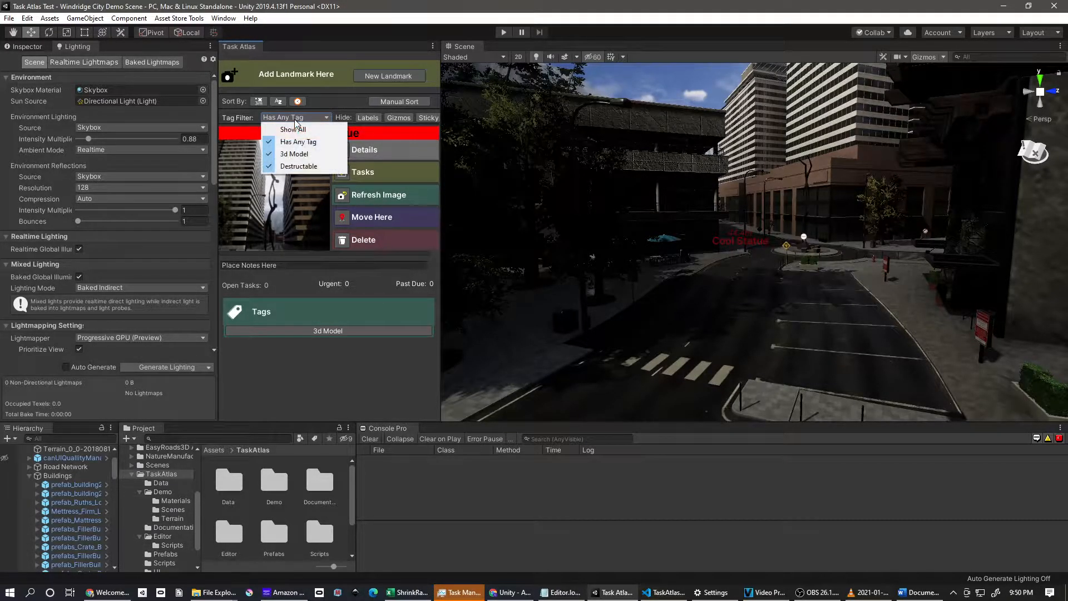
pyautogui.click(293, 129)
pyautogui.scroll(-1, 292, 248)
pyautogui.scroll(1, 289, 262)
# Step: Compare the landmark list under the Has Any Tag and Show All filters, ending on Show All
pyautogui.click(300, 118)
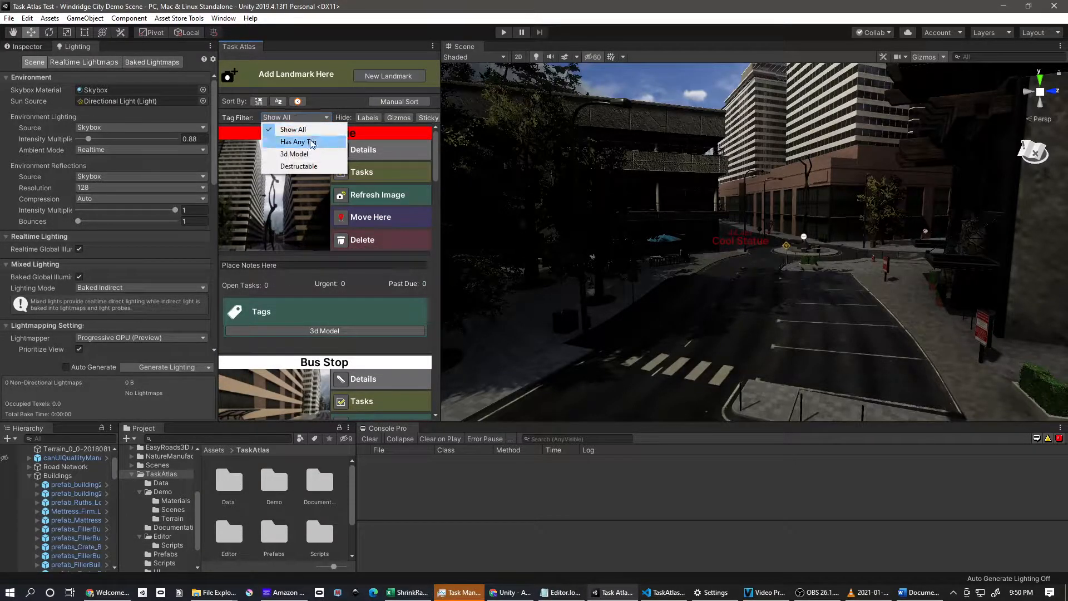
pyautogui.click(311, 142)
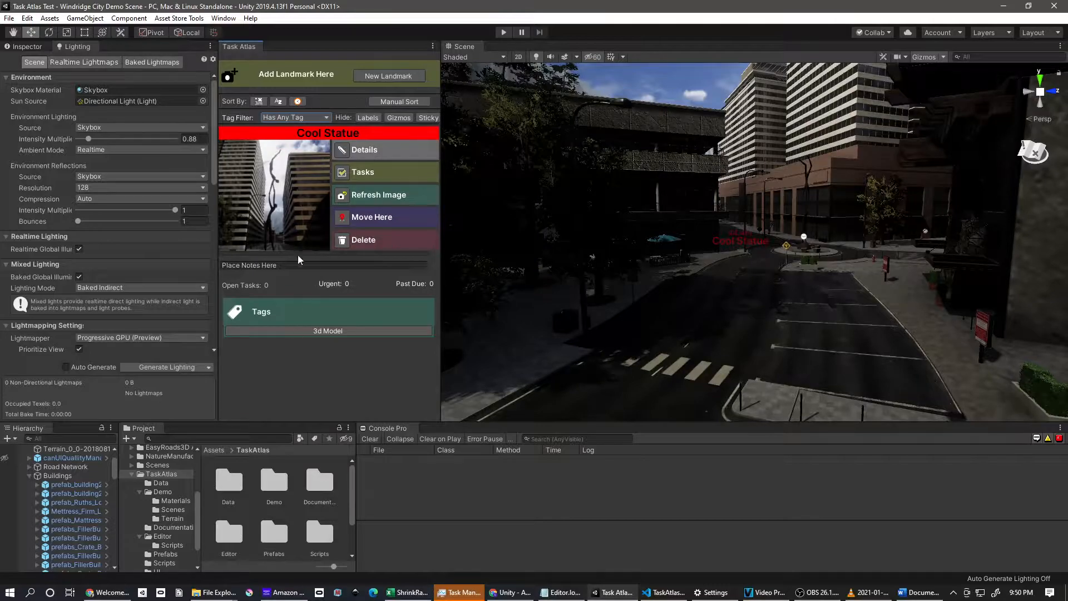
pyautogui.click(274, 118)
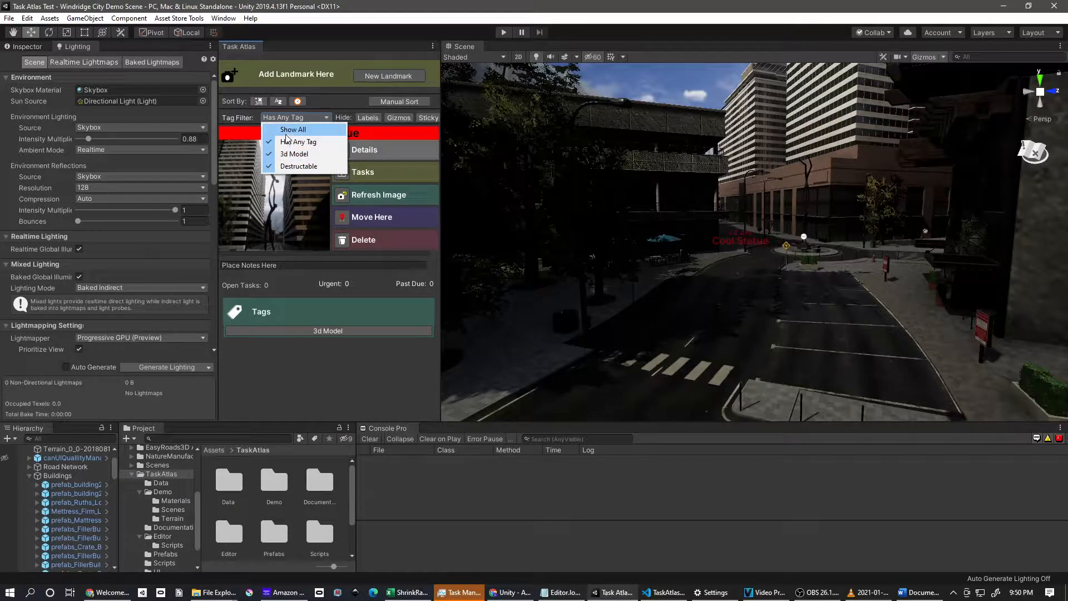
pyautogui.click(290, 130)
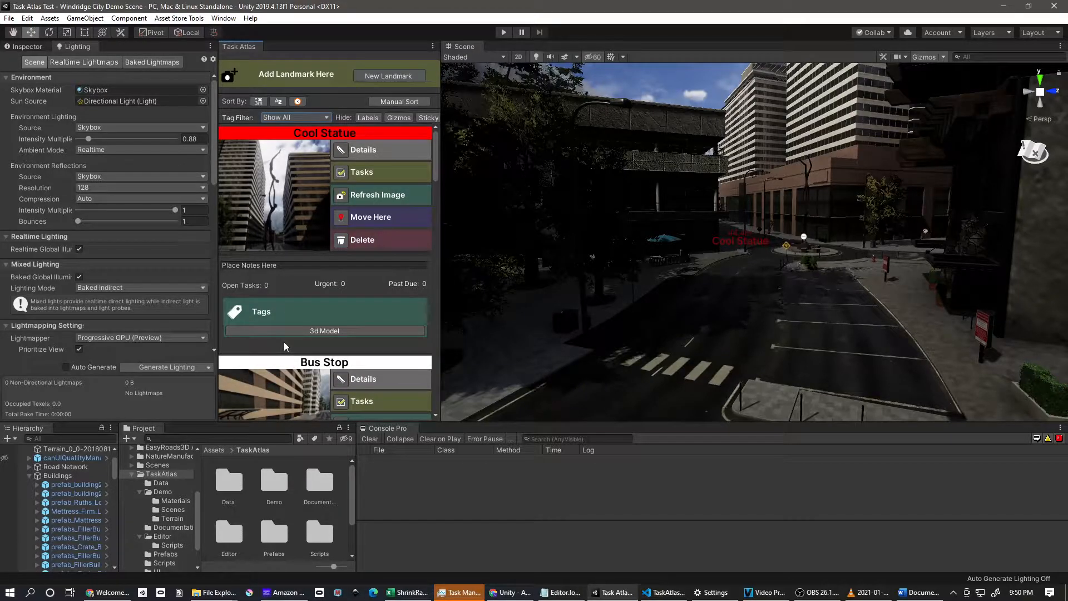
pyautogui.click(294, 118)
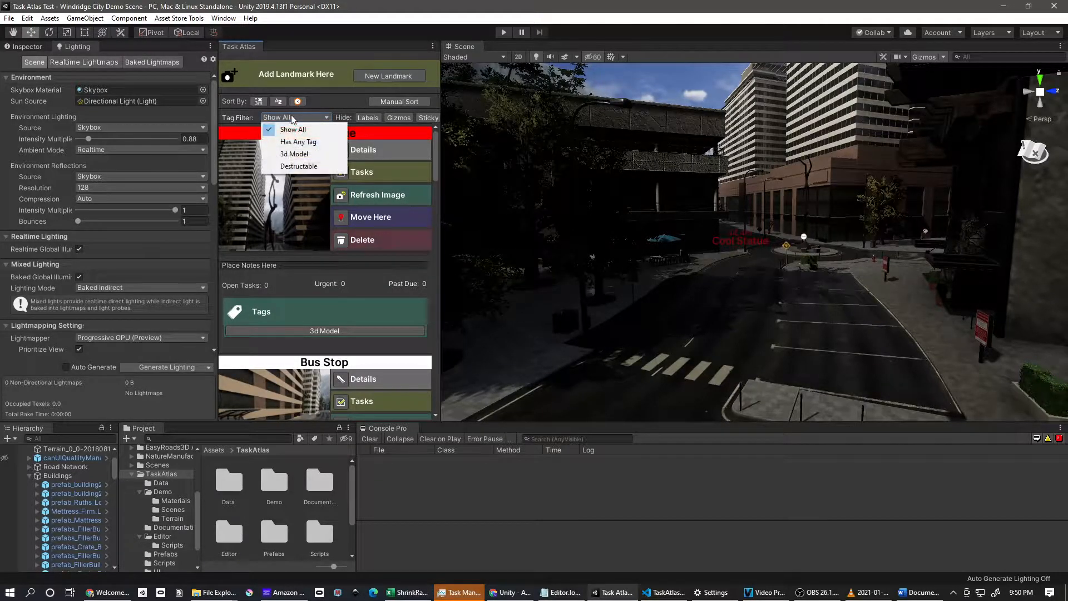
pyautogui.click(296, 143)
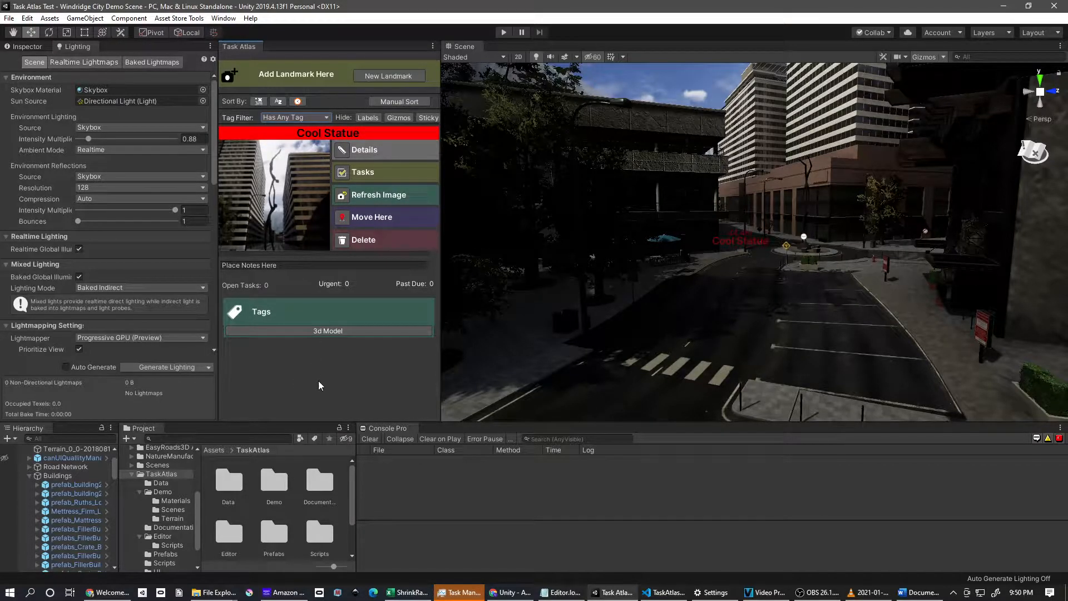
pyautogui.click(290, 118)
pyautogui.click(292, 129)
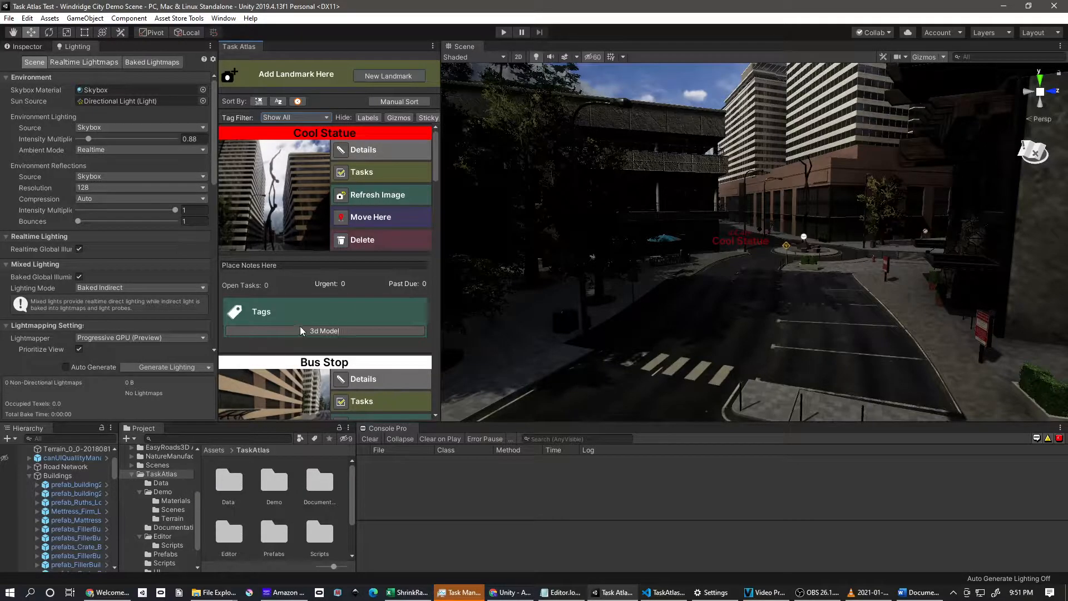
# Step: Open Cool Statue's details, rename its 3d Model tag to 3d Model!!! and save the tags
pyautogui.click(346, 149)
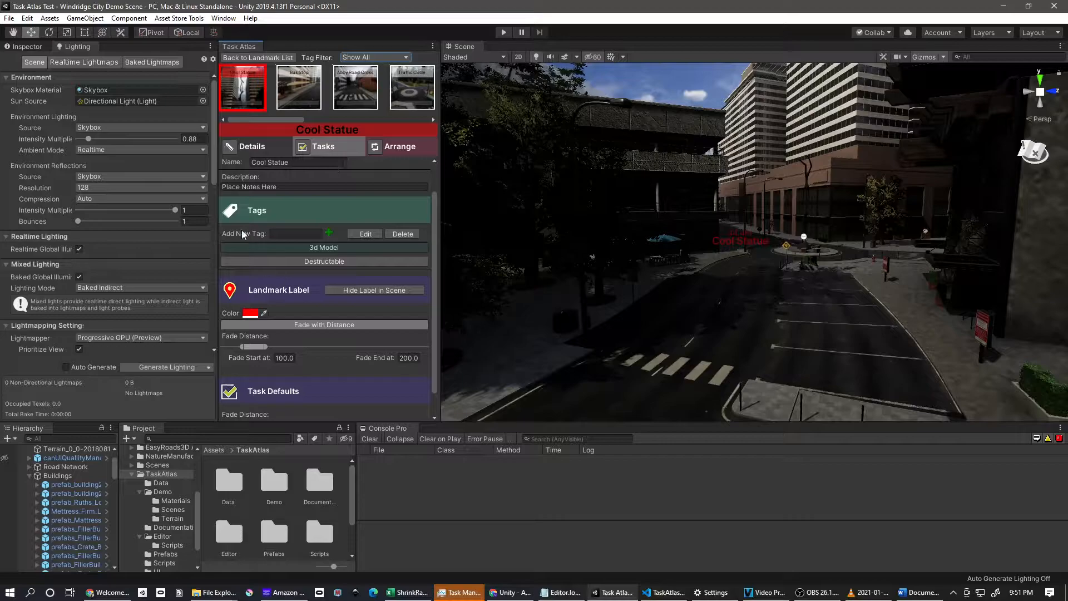
pyautogui.click(365, 233)
pyautogui.click(338, 249)
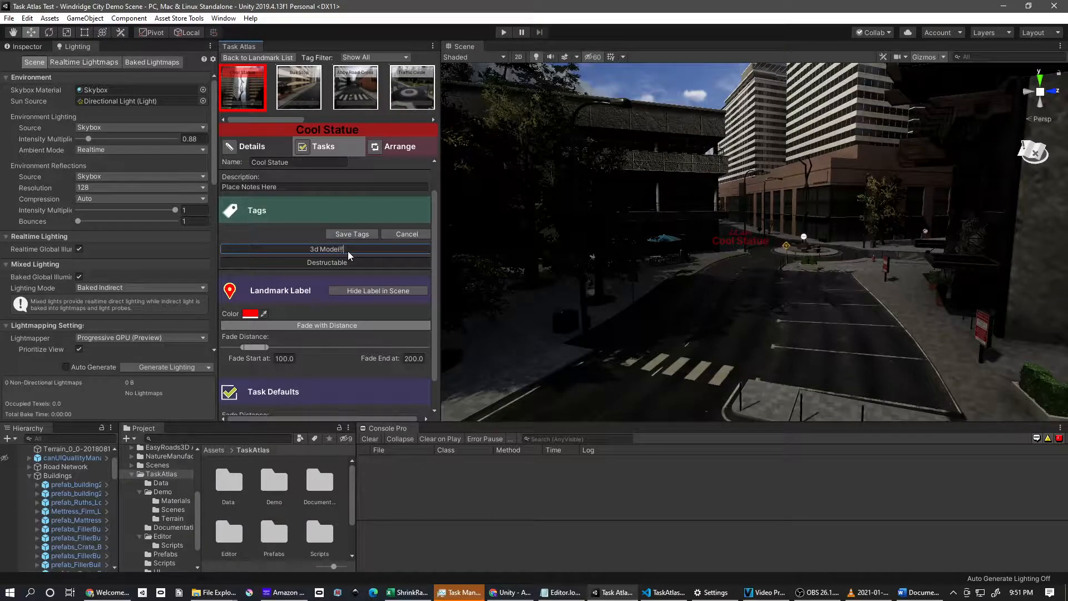
pyautogui.write('!!!')
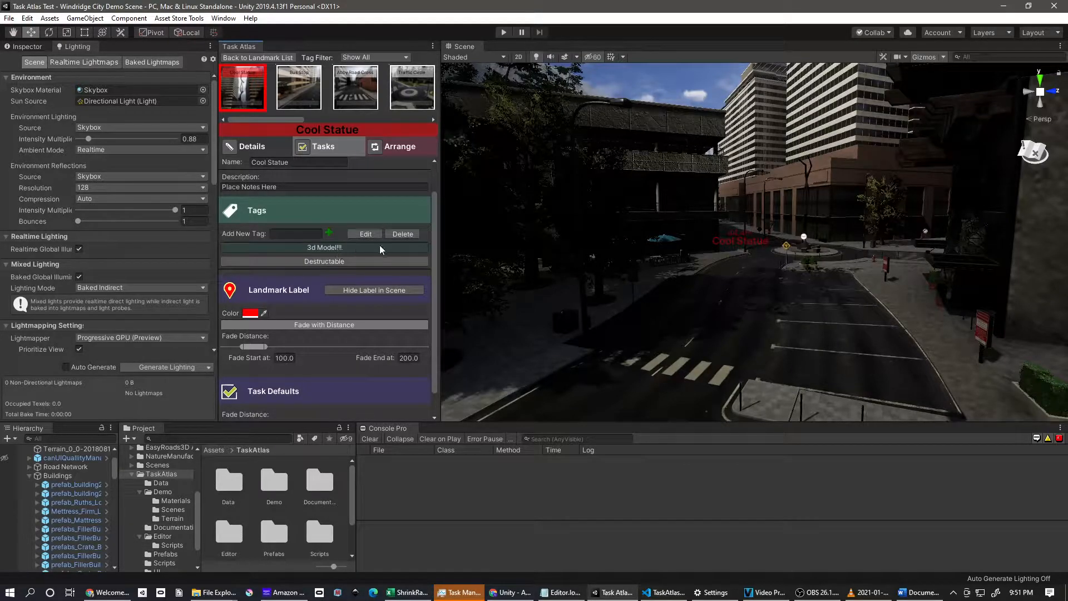
# Step: Delete the Destructable tag from all landmarks, exit delete mode and return to the landmark list
pyautogui.click(391, 234)
pyautogui.click(358, 262)
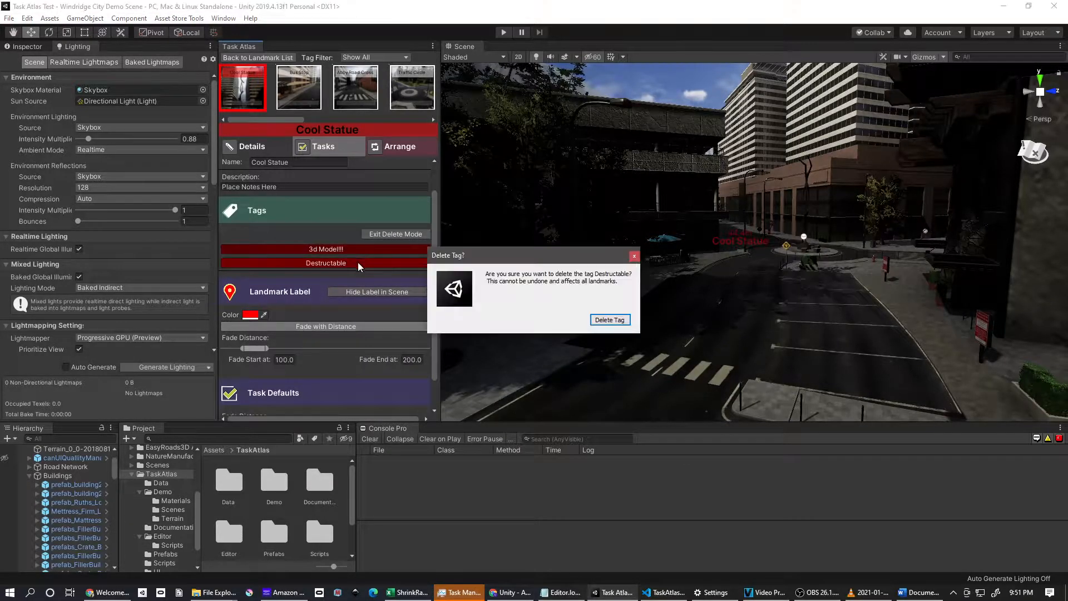
pyautogui.click(614, 320)
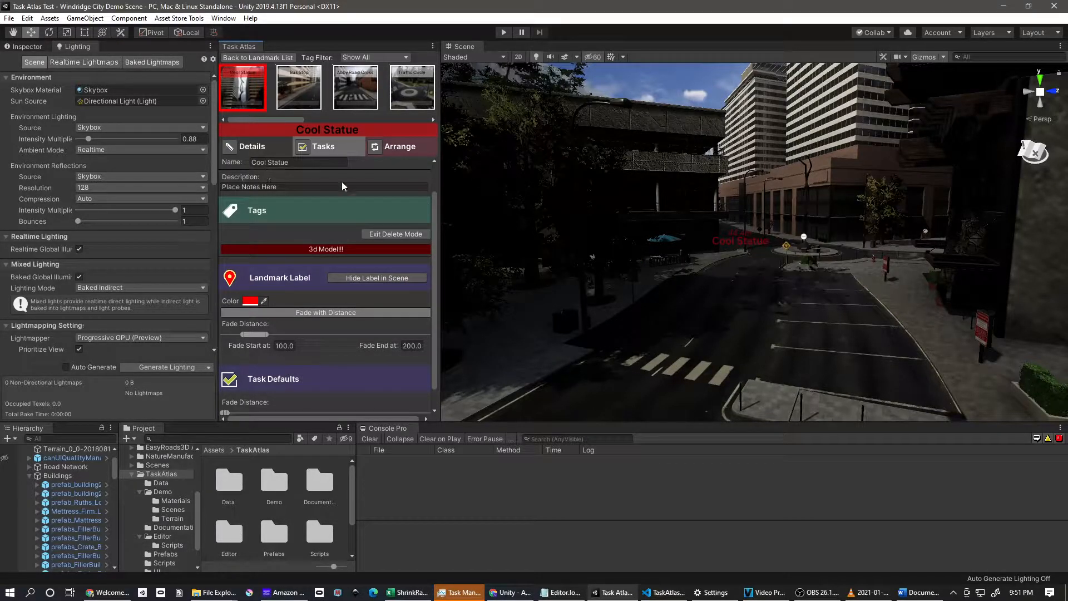
pyautogui.click(374, 233)
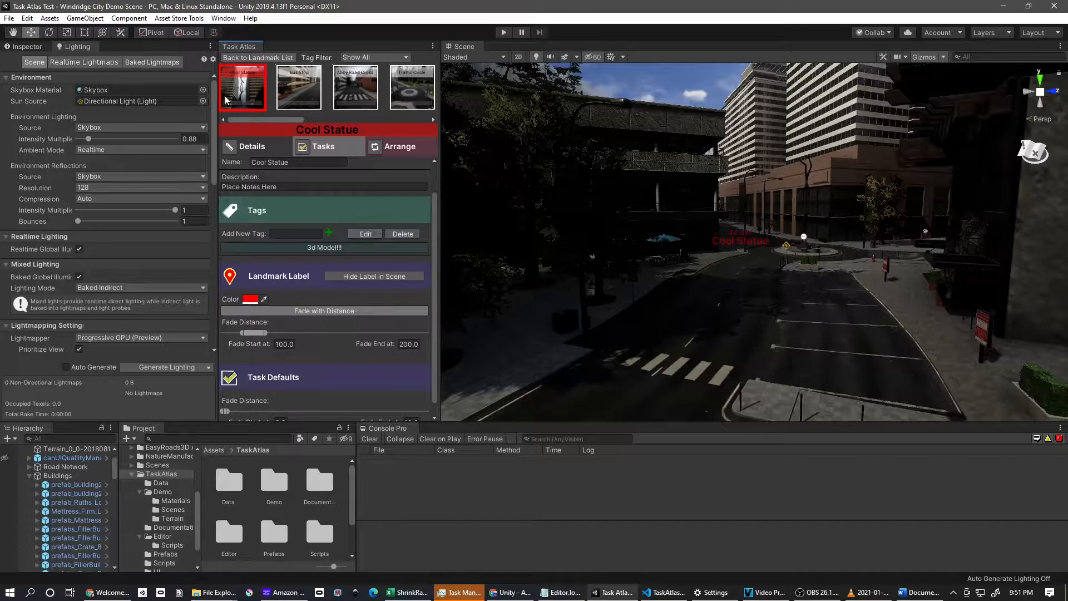
pyautogui.click(232, 59)
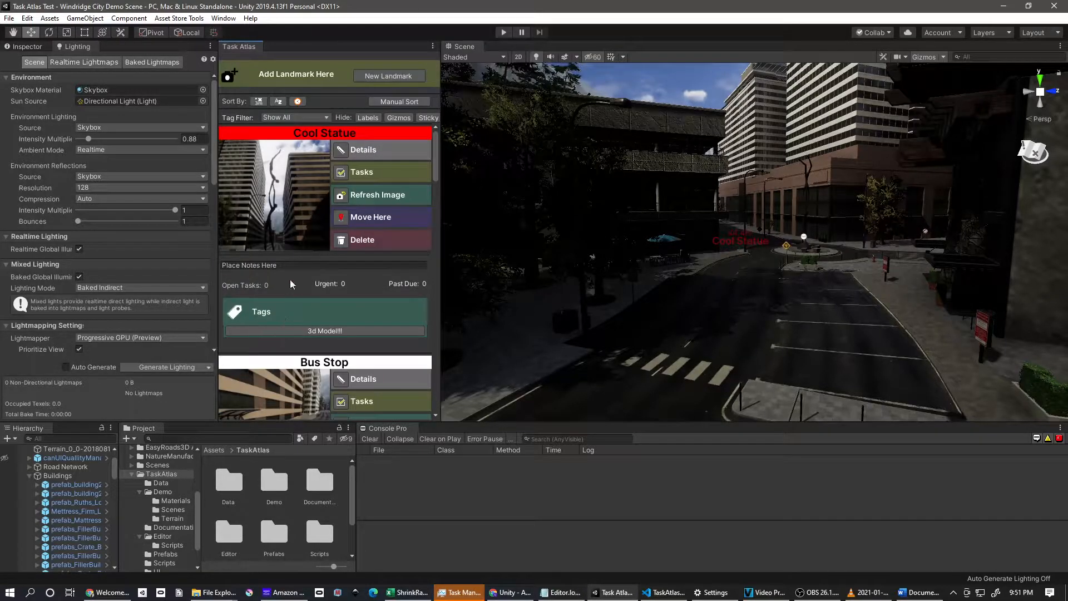
# Step: Open Cool Statue's details and toggle its label's Fade with Distance option on and off
pyautogui.click(346, 149)
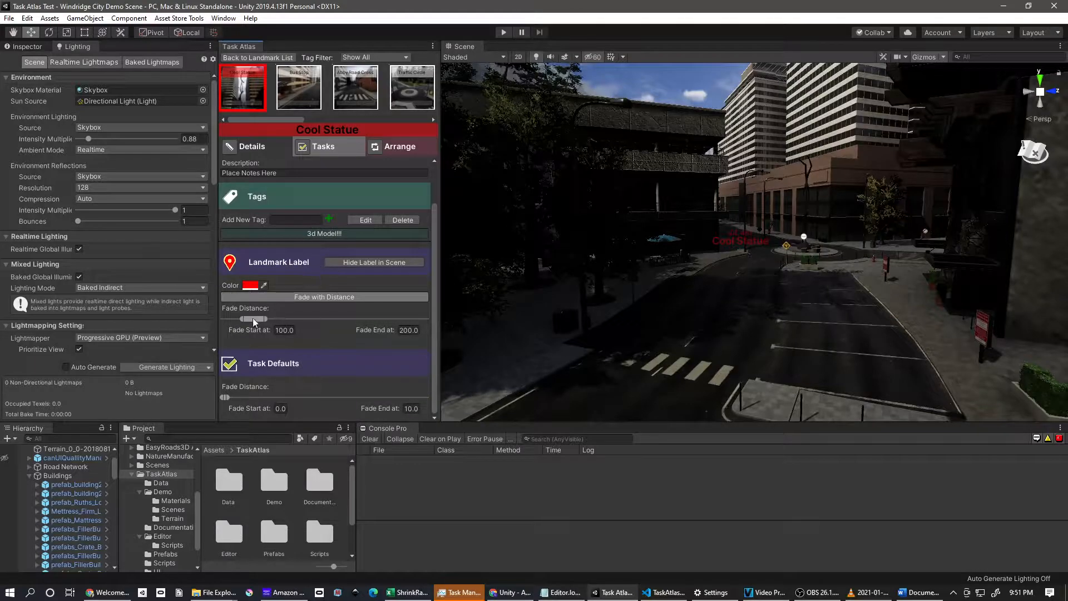
pyautogui.click(278, 297)
pyautogui.click(278, 297)
pyautogui.click(279, 296)
# Step: Move the view about 119 m from Cool Statue and set its label fade to start at 102.8 and end at 219.3
pyautogui.moveTo(576, 287)
pyautogui.mouseDown(button='right')
pyautogui.moveTo(589, 307)
pyautogui.moveTo(593, 288)
pyautogui.moveTo(561, 292)
pyautogui.mouseUp(button='right')
pyautogui.press('s')
pyautogui.press('w')
pyautogui.click(356, 296)
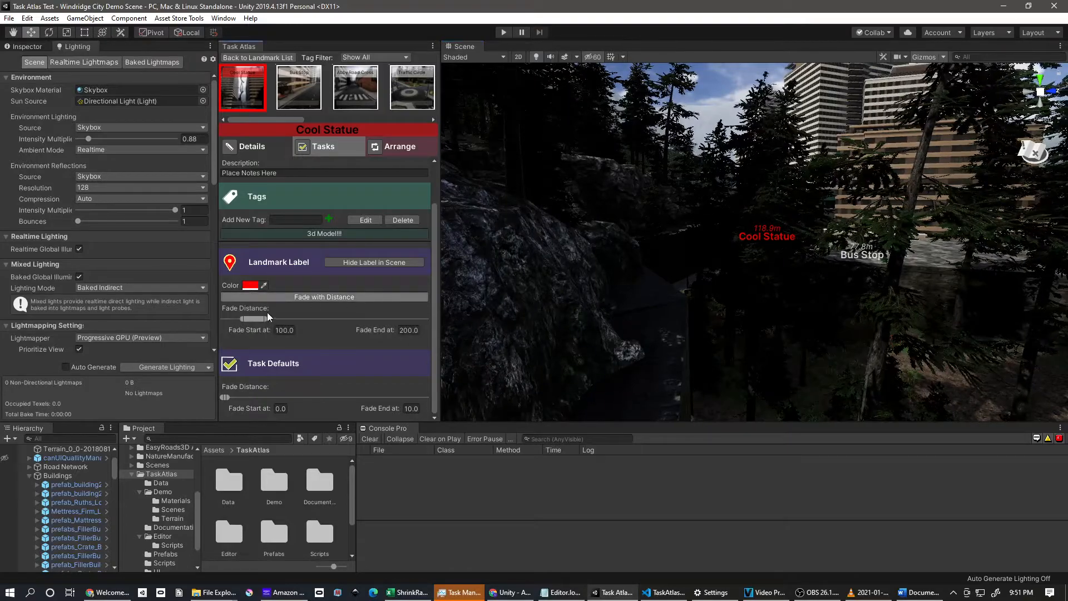
pyautogui.moveTo(264, 318); pyautogui.dragTo(298, 315)
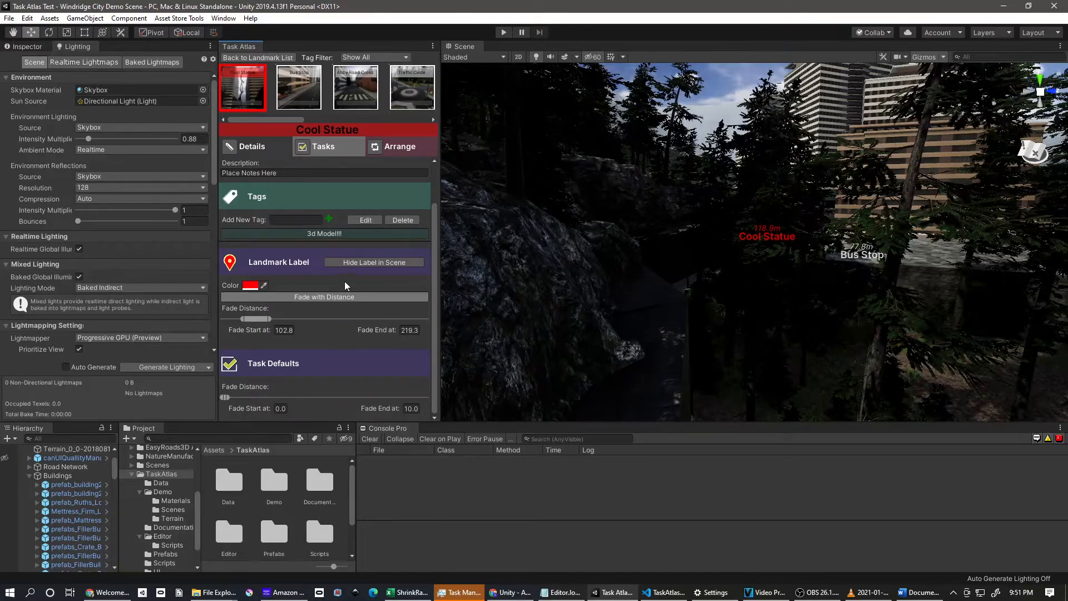
# Step: Go to the Bus Stop landmark, open its task list and add a new task
pyautogui.moveTo(565, 180)
pyautogui.mouseDown(button='right')
pyautogui.moveTo(733, 160)
pyautogui.moveTo(469, 201)
pyautogui.moveTo(726, 188)
pyautogui.moveTo(660, 178)
pyautogui.moveTo(556, 185)
pyautogui.mouseUp(button='right')
pyautogui.press('w')
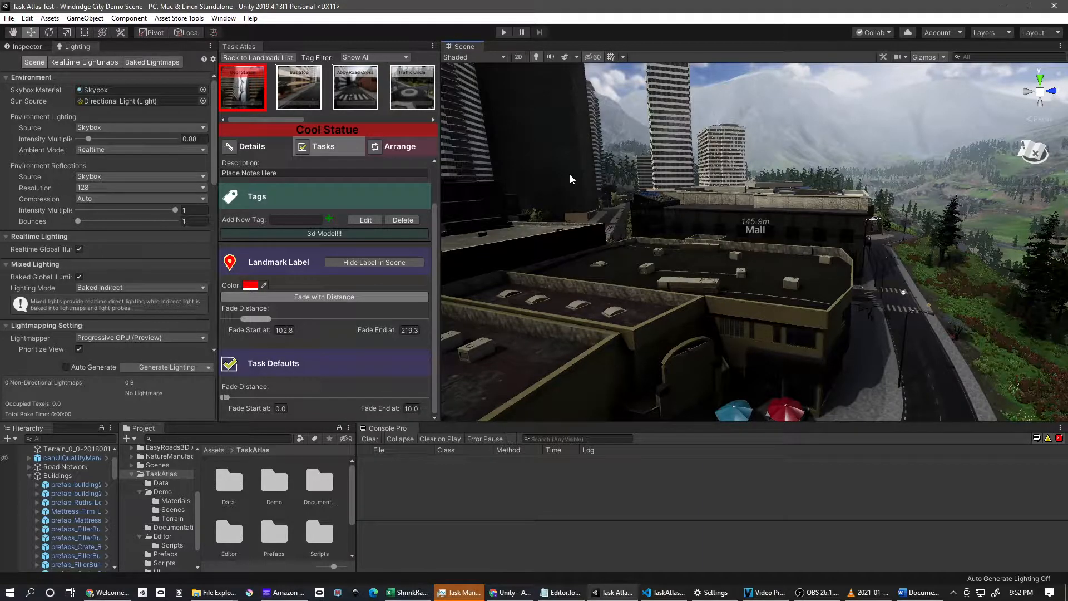
pyautogui.moveTo(613, 153); pyautogui.dragTo(844, 215, button='right')
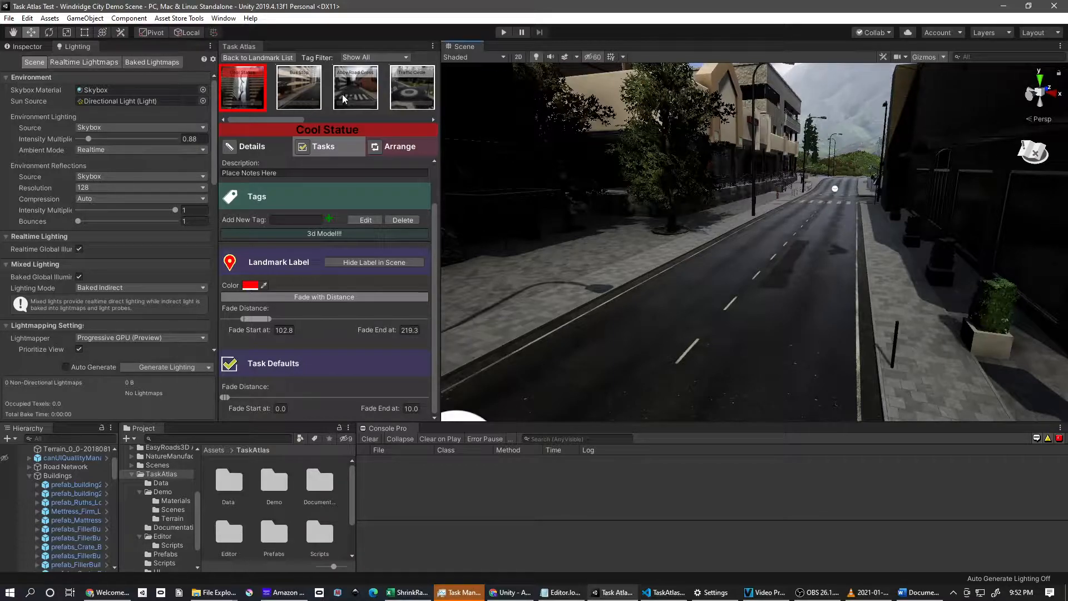
pyautogui.click(304, 98)
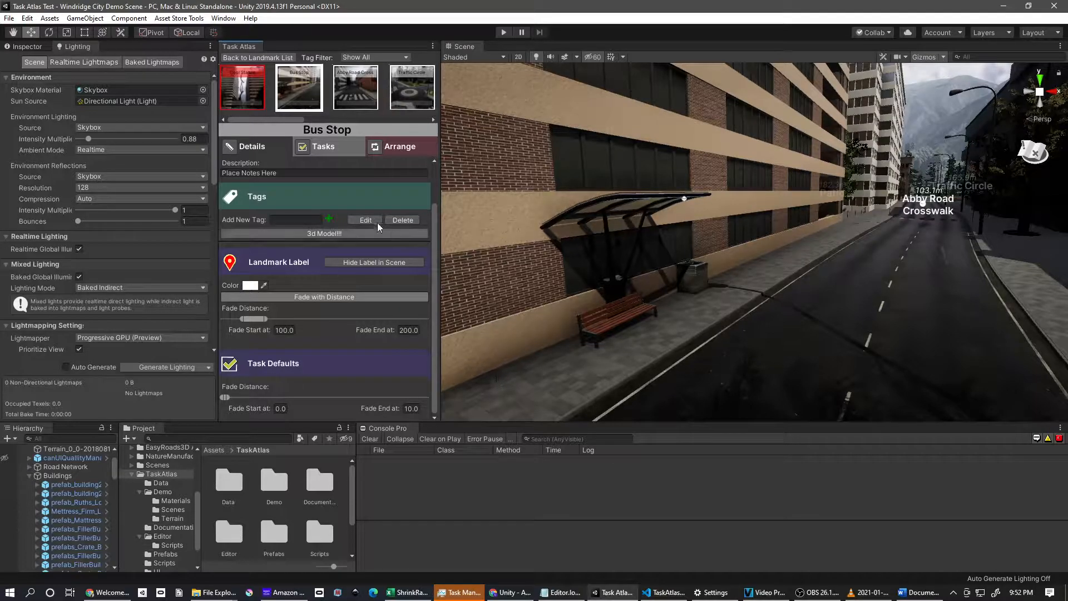
pyautogui.click(311, 147)
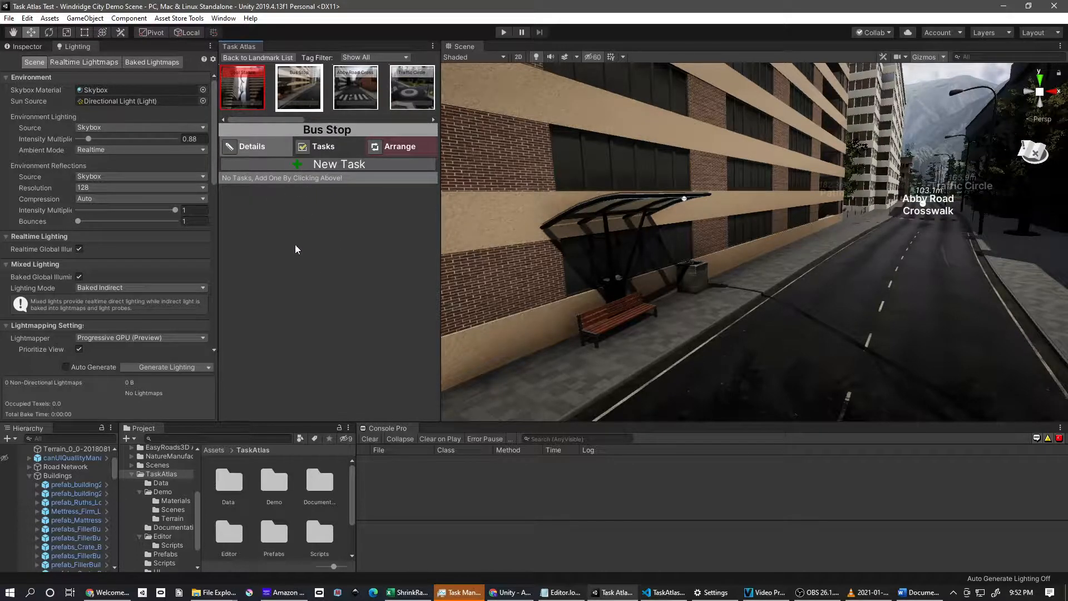
pyautogui.click(323, 166)
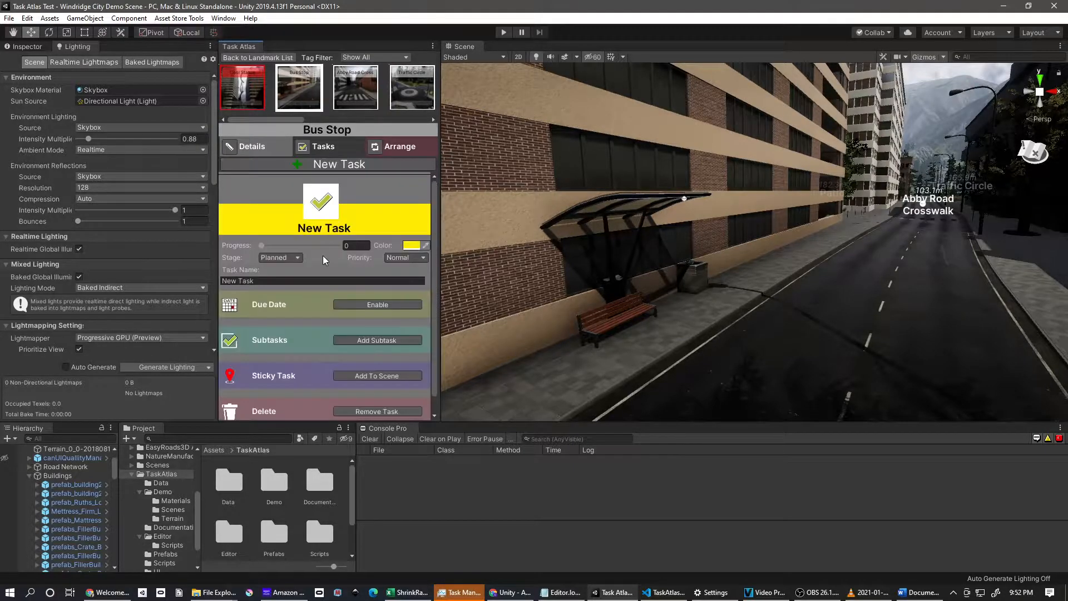
# Step: Set the new Bus Stop task's progress to 62
pyautogui.scroll(-1, 300, 324)
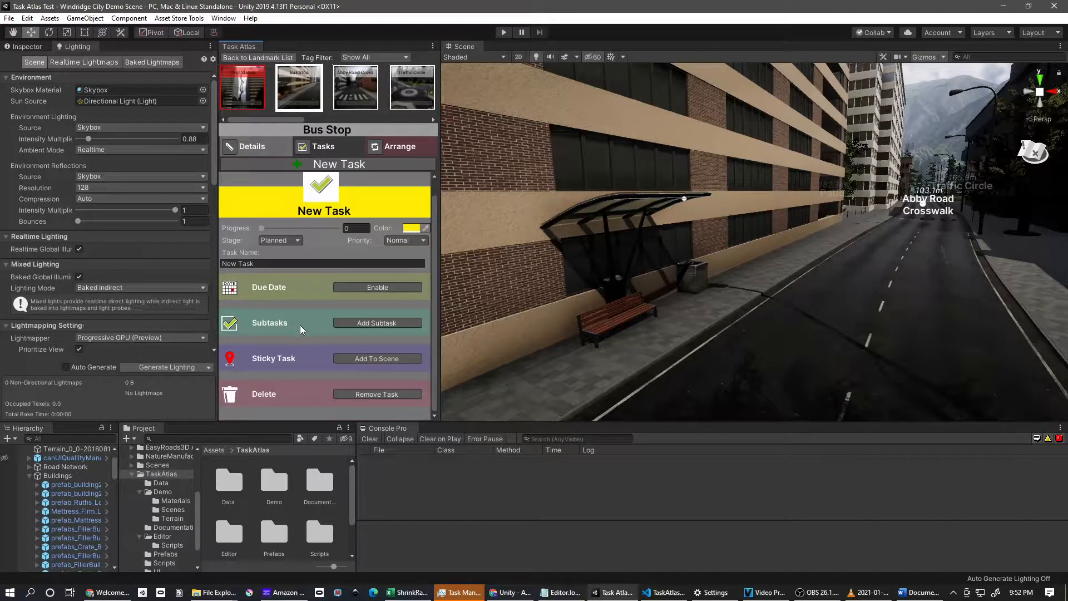
pyautogui.scroll(1, 299, 326)
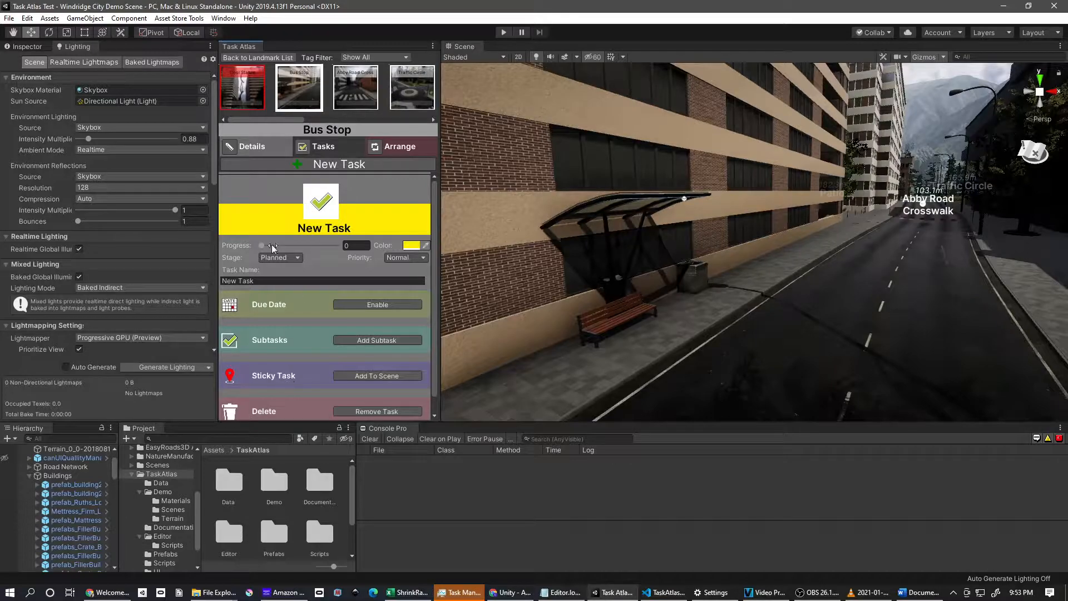
pyautogui.moveTo(263, 246); pyautogui.dragTo(308, 245)
# Step: Open the overhead atlas view, orbit the city to inspect the Bus Stop and Cool Statue markers, and exit the atlas view
pyautogui.click(1040, 154)
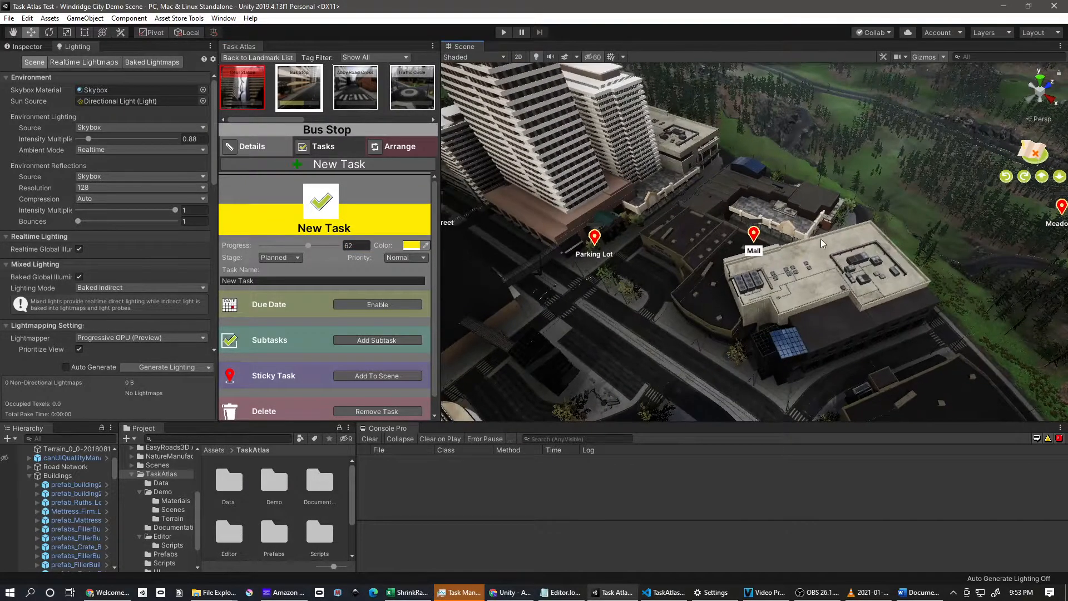
pyautogui.keyDown('alt'); pyautogui.moveTo(811, 267); pyautogui.dragTo(429, 281); pyautogui.keyUp('alt')
pyautogui.keyDown('alt'); pyautogui.moveTo(708, 249); pyautogui.dragTo(645, 244); pyautogui.keyUp('alt')
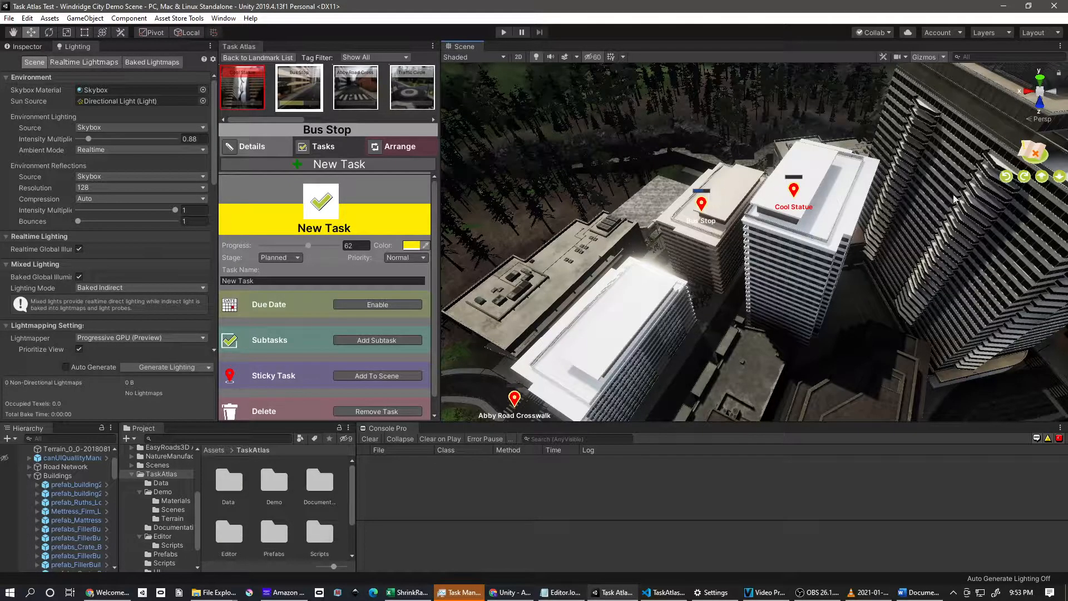
pyautogui.click(1039, 157)
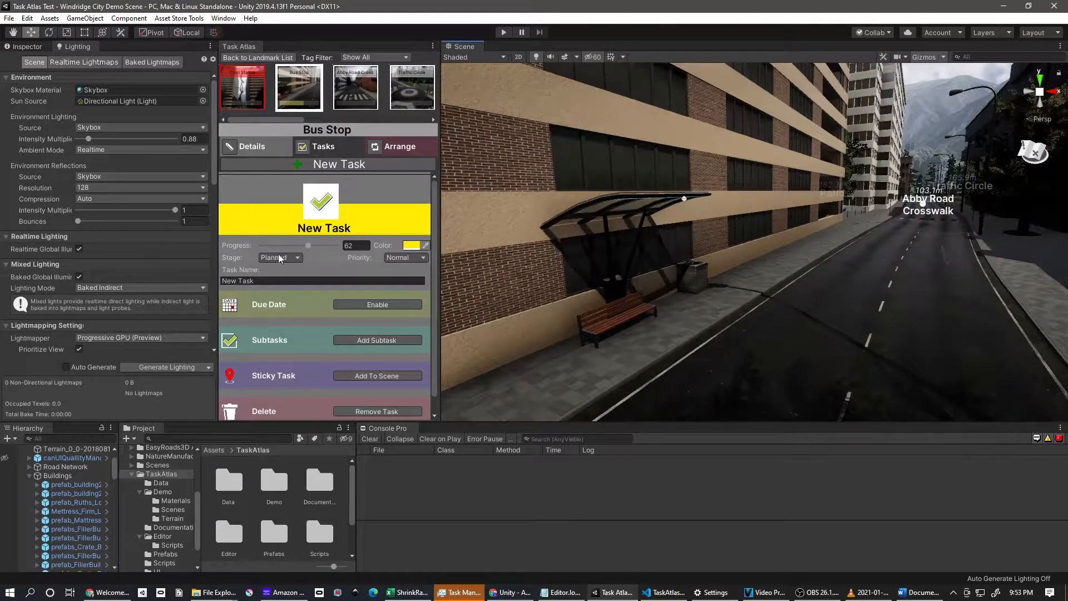
# Step: View the task's stage options, try the Urgent priority and switch the priority back to Normal
pyautogui.click(295, 259)
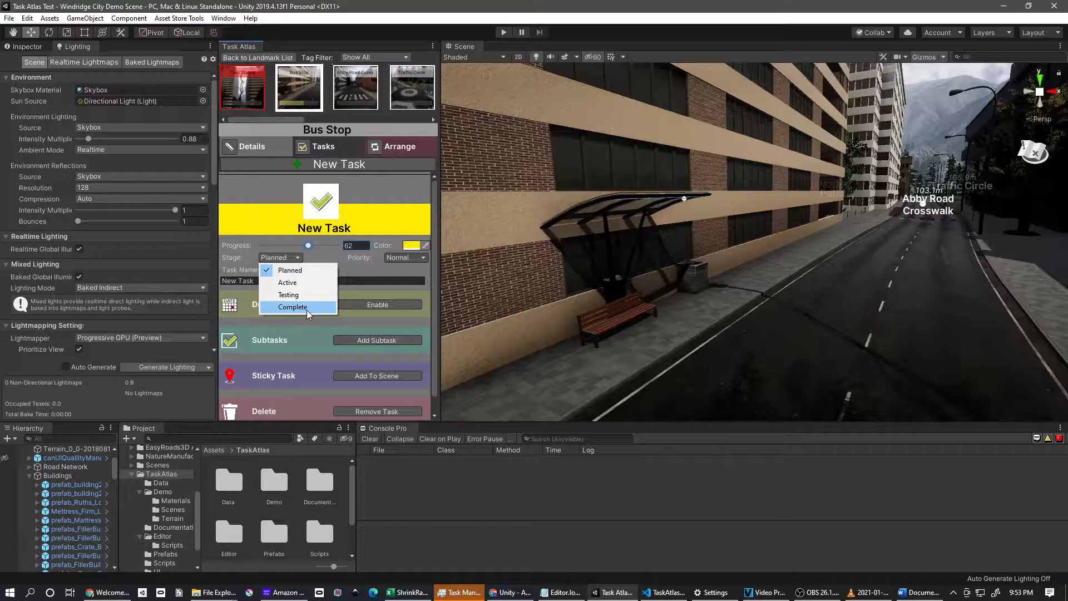
pyautogui.click(395, 260)
pyautogui.click(395, 260)
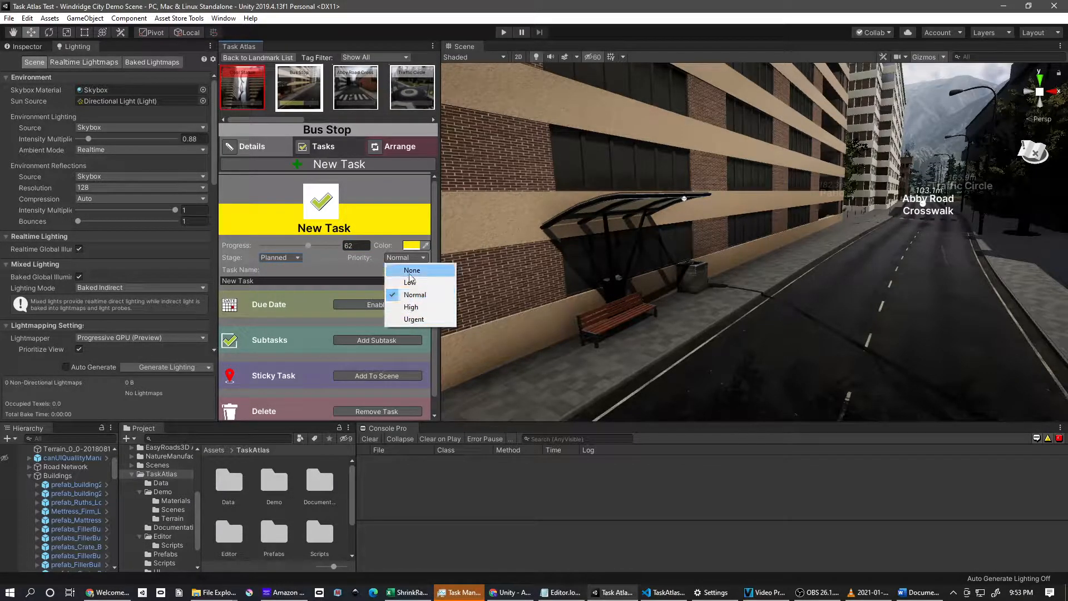
pyautogui.click(413, 320)
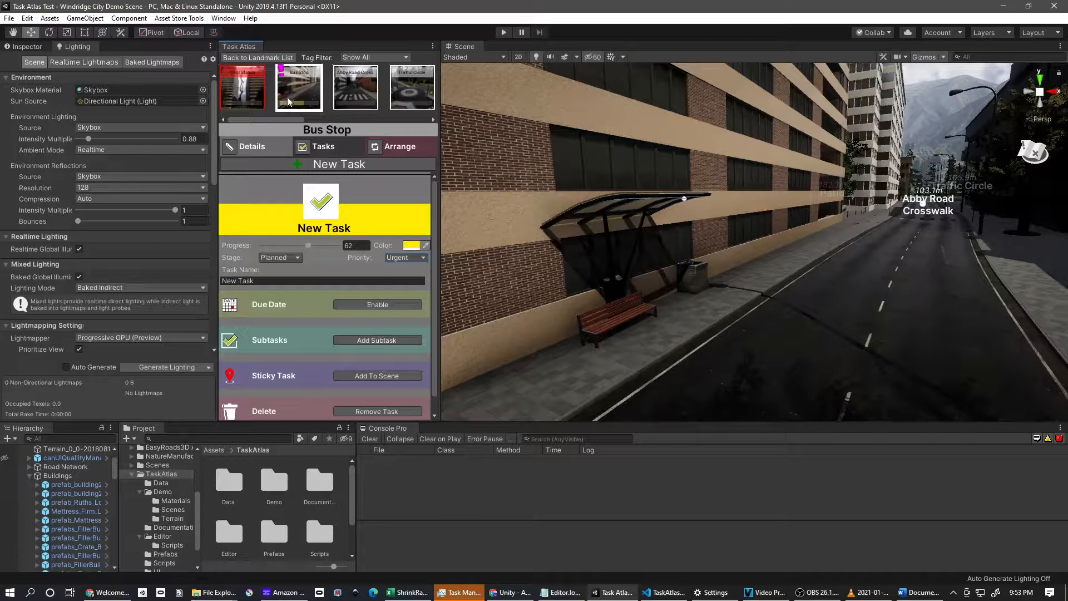
pyautogui.click(417, 257)
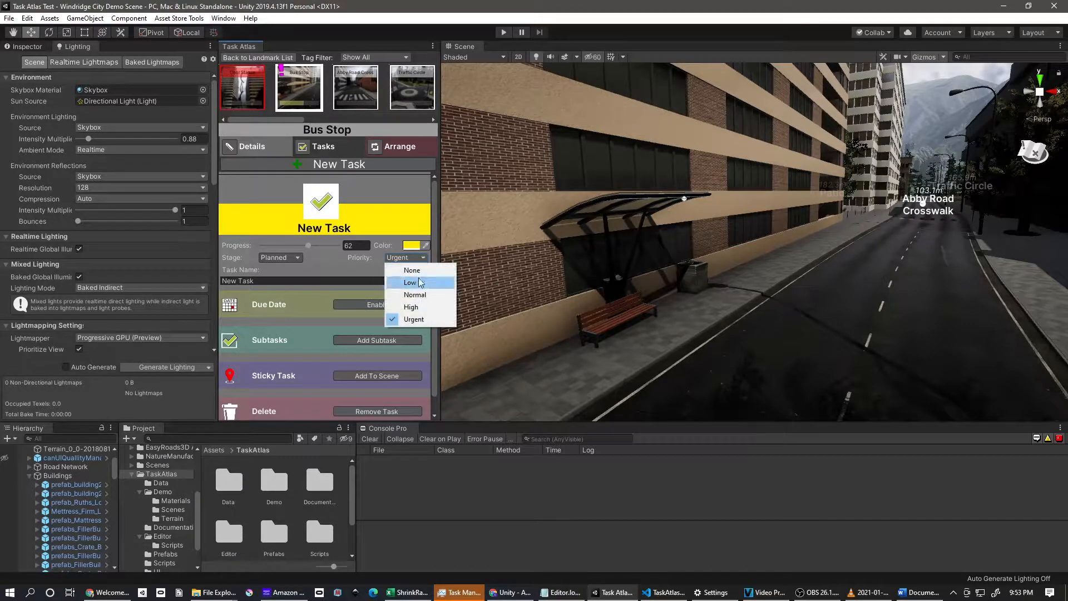
pyautogui.click(415, 295)
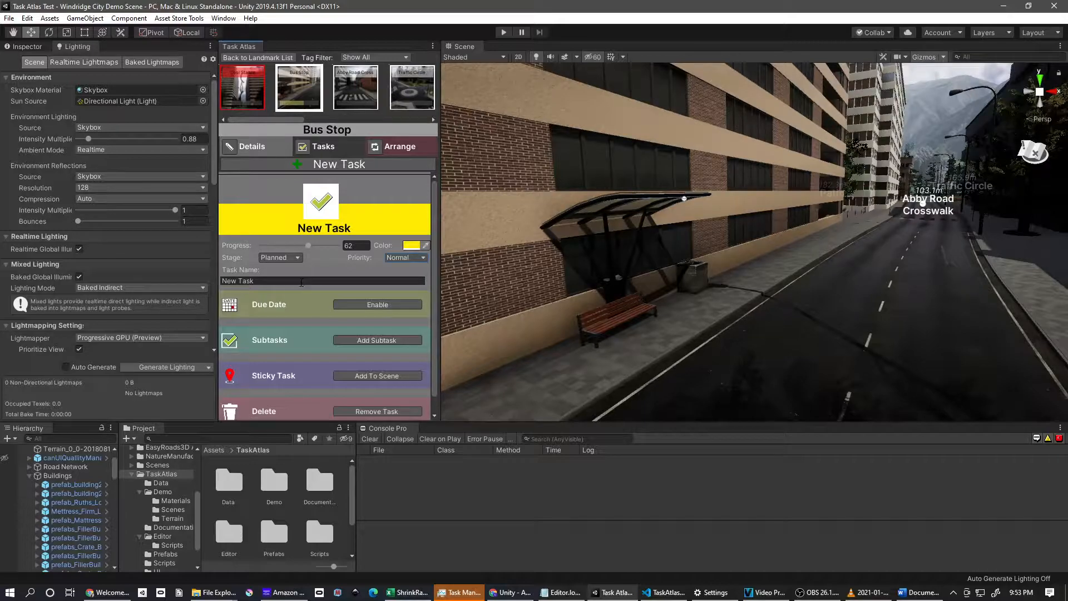
# Step: Try to rename the Bus Stop task to Sign: Bus Route
pyautogui.click(273, 280)
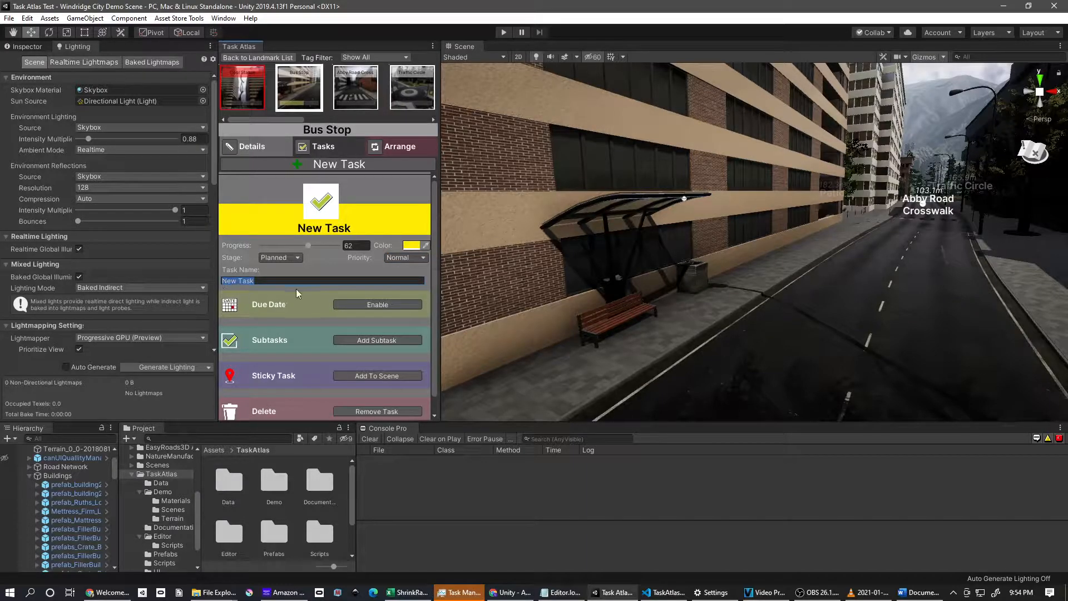
pyautogui.press('BackSpace')
pyautogui.write('Sign: Bus Route')
# Step: Enable the task's due date and set it to Feb 24, 2021
pyautogui.scroll(-1, 290, 322)
pyautogui.click(343, 287)
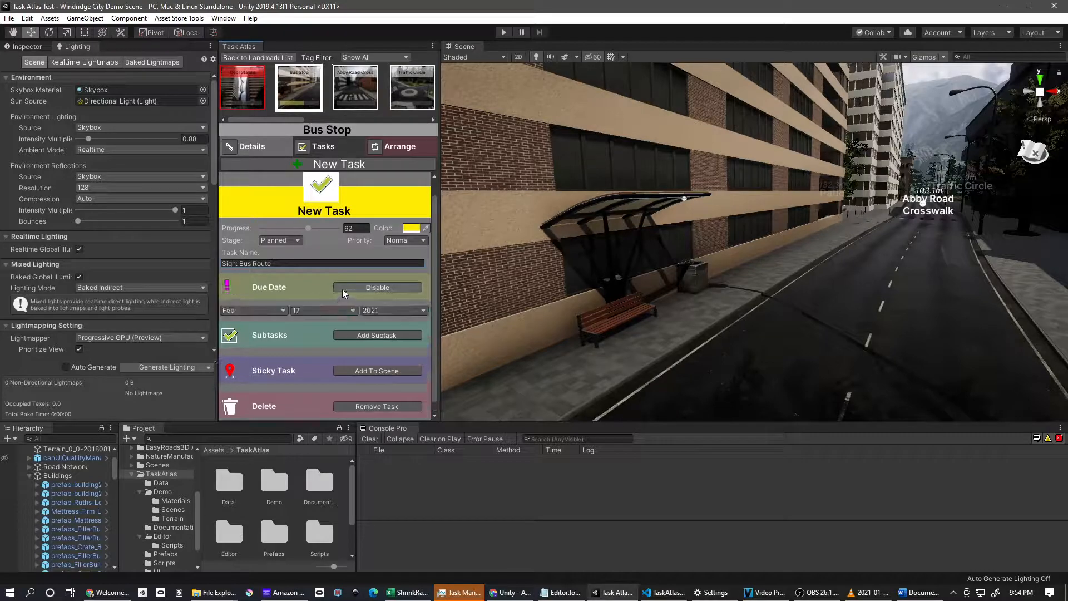
pyautogui.click(295, 311)
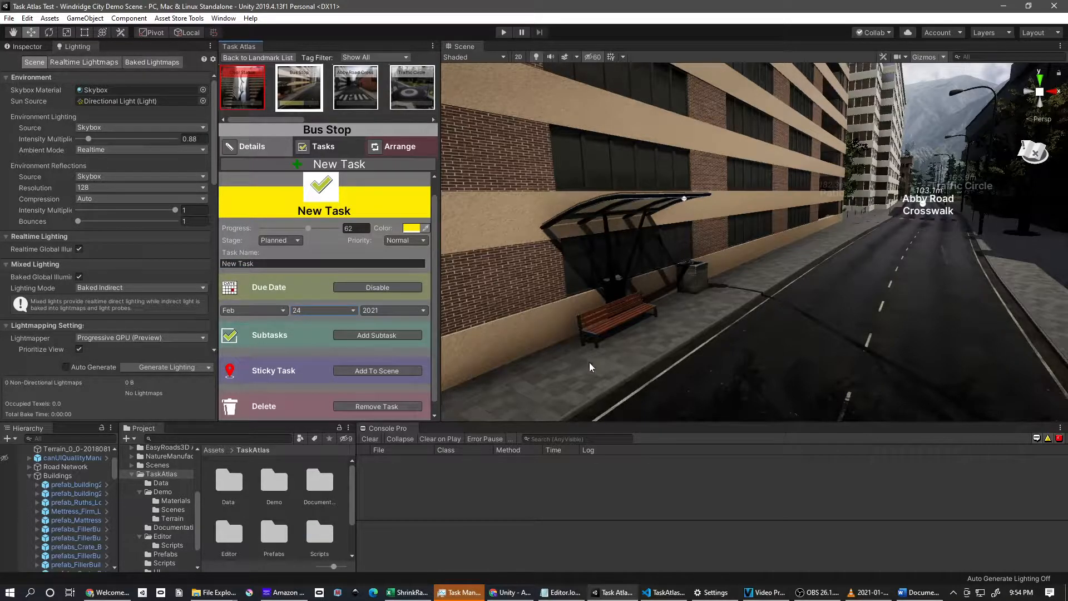
# Step: Add the task to the scene as a sticky from a close view of the bus stop bench
pyautogui.moveTo(592, 366); pyautogui.dragTo(560, 364, button='right')
pyautogui.moveTo(642, 366); pyautogui.dragTo(639, 368, button='right')
pyautogui.press('w')
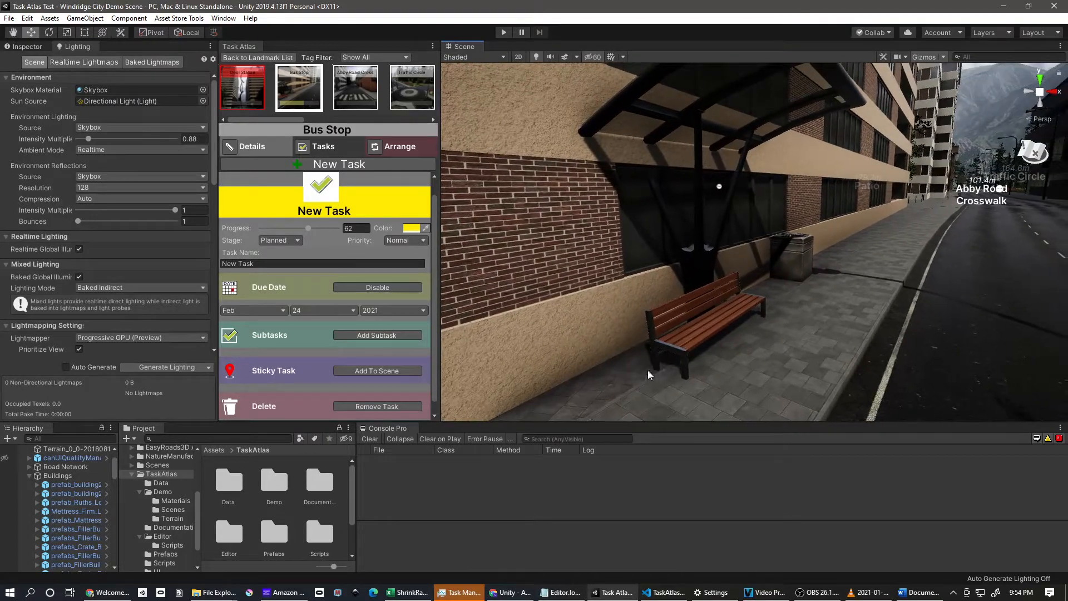
pyautogui.click(404, 370)
# Step: Move the sticky task slightly upward in the scene beside the bus shelter and finish the move
pyautogui.moveTo(670, 308); pyautogui.dragTo(582, 292, button='right')
pyautogui.press('s')
pyautogui.press('d')
pyautogui.press('w')
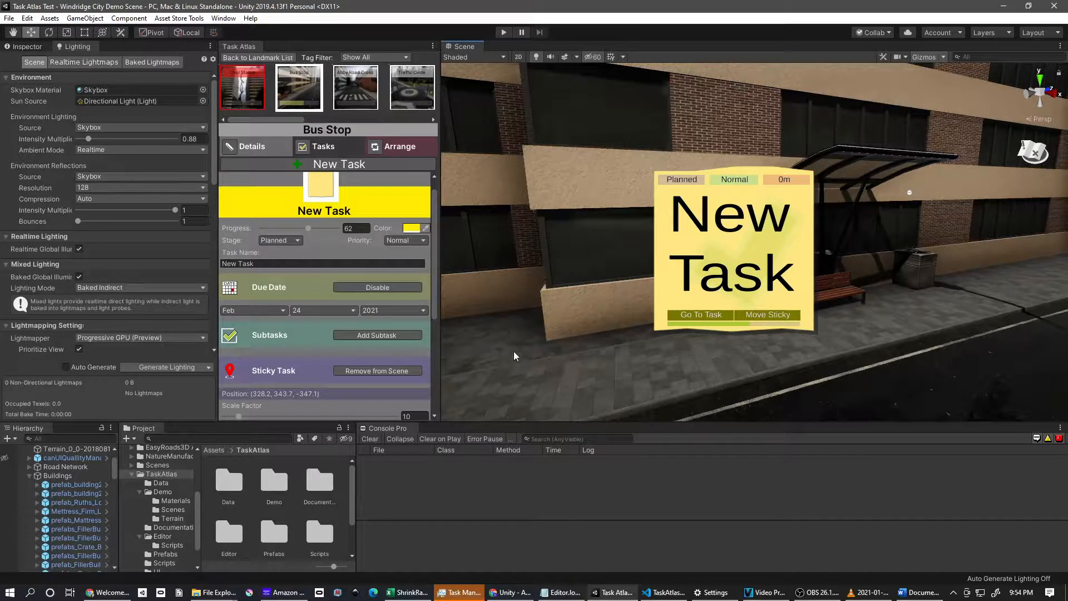
pyautogui.click(773, 312)
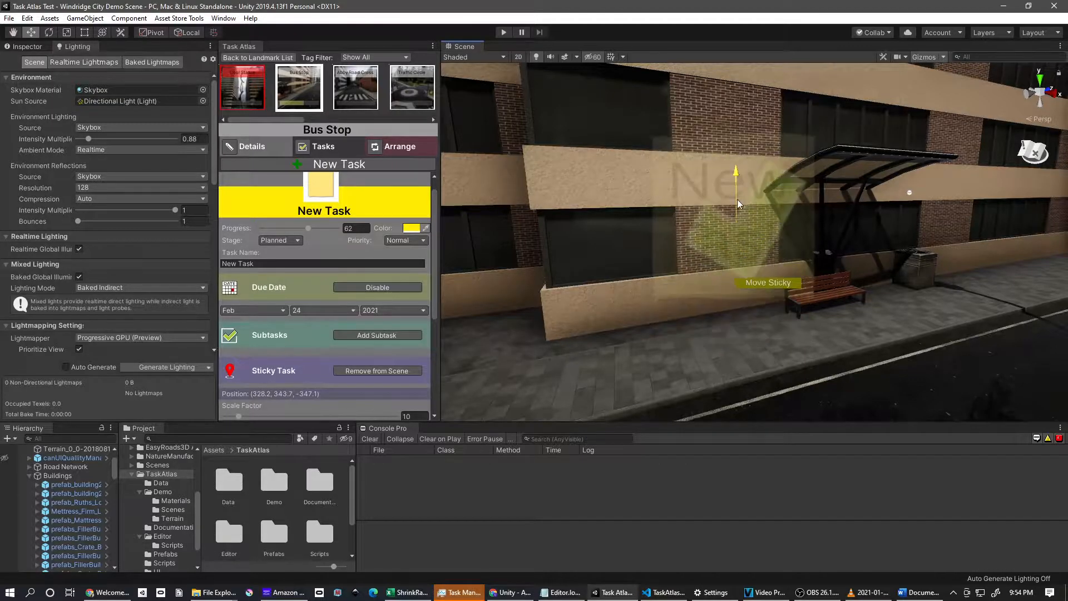
pyautogui.click(775, 303)
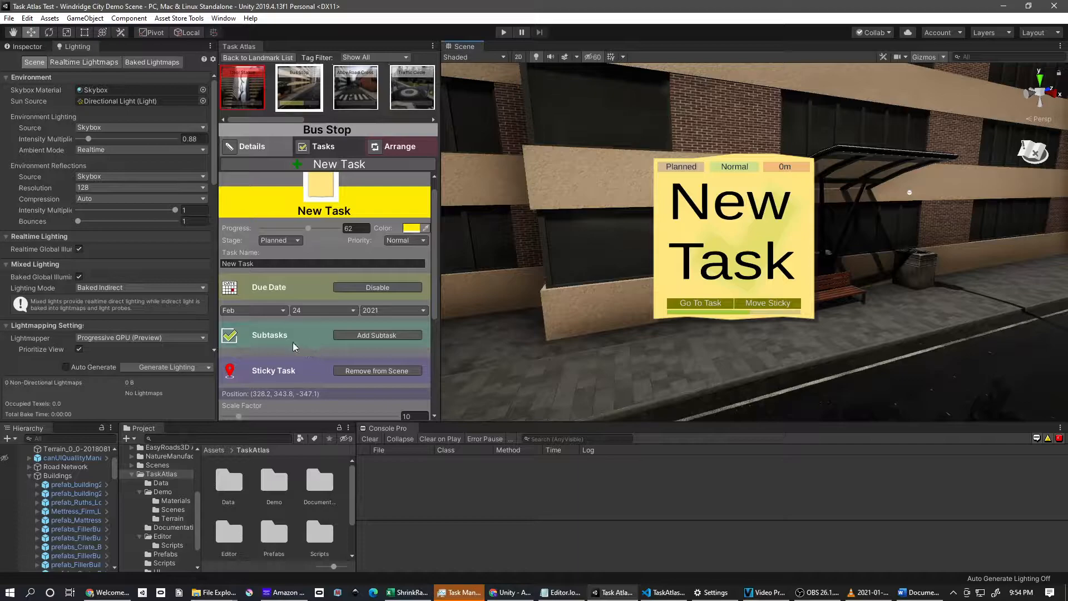
# Step: Set the sticky task's scale factor to 9.4 and check Bus Stop's default task fade distance in its details
pyautogui.scroll(-3, 293, 344)
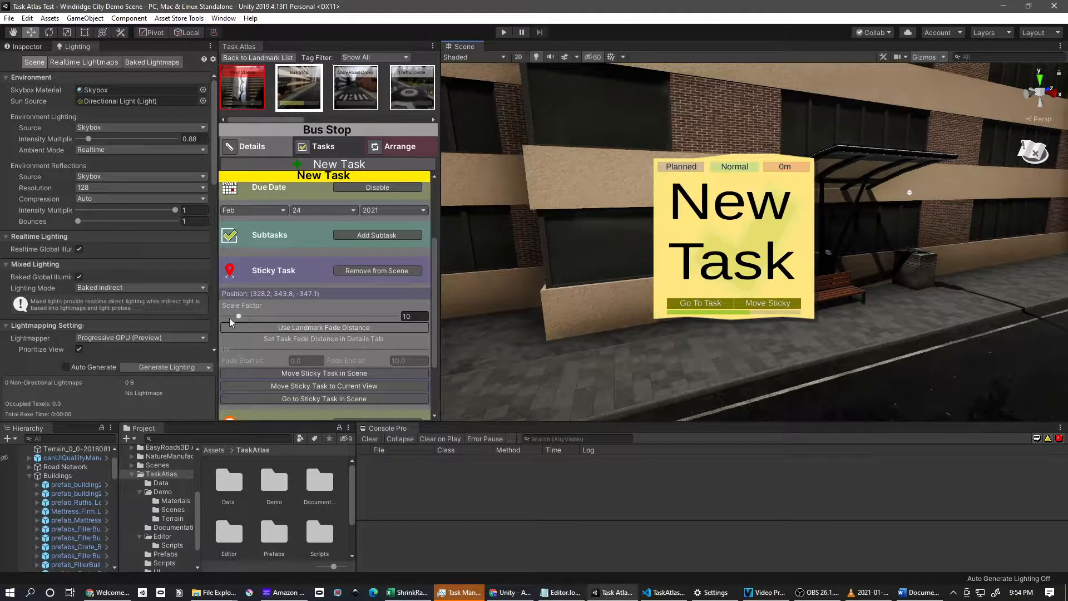
pyautogui.moveTo(238, 316)
pyautogui.mouseDown()
pyautogui.moveTo(248, 317)
pyautogui.moveTo(223, 316)
pyautogui.moveTo(245, 314)
pyautogui.moveTo(235, 316)
pyautogui.mouseUp()
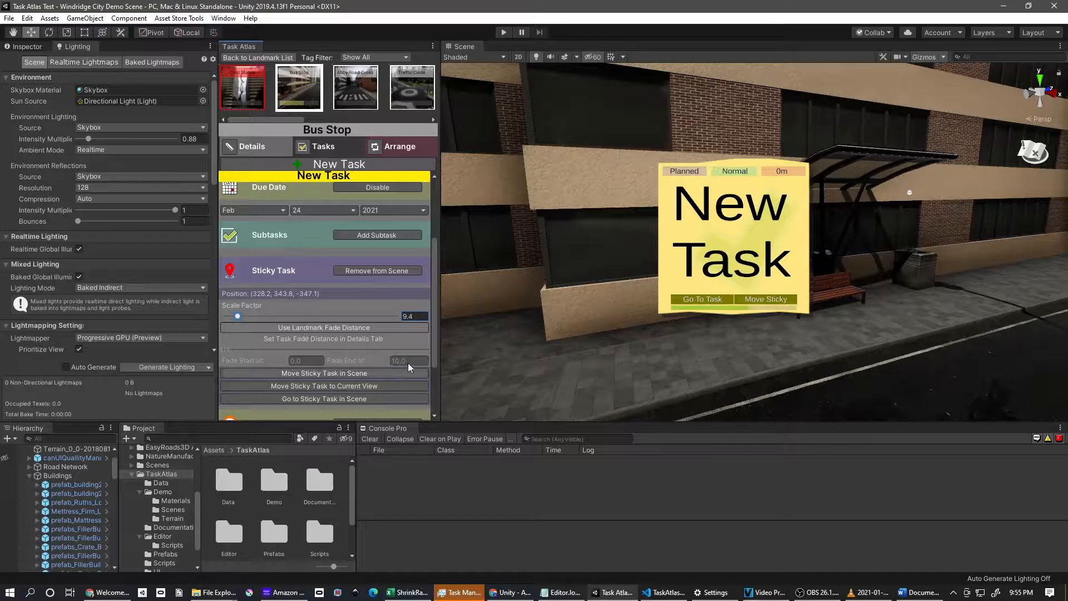
pyautogui.moveTo(638, 305); pyautogui.dragTo(499, 299, button='right')
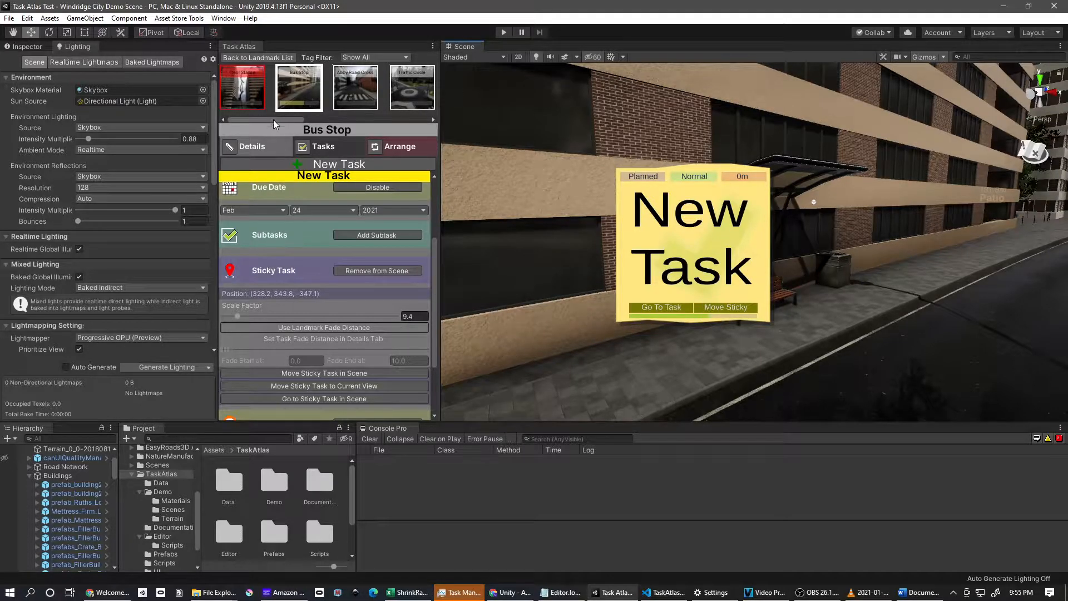
pyautogui.click(231, 147)
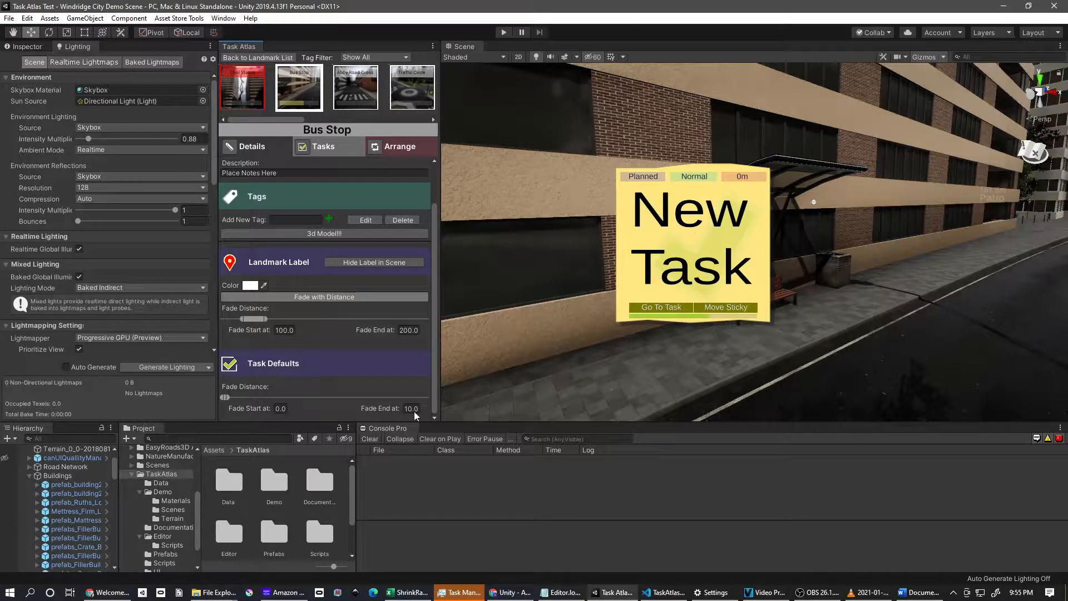
pyautogui.click(306, 150)
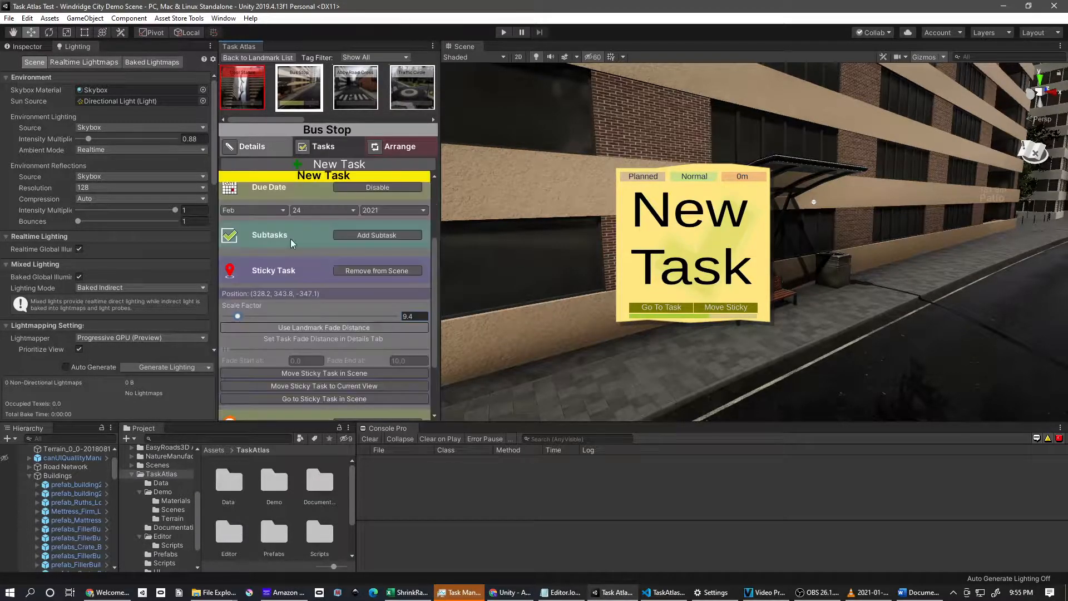
# Step: Turn off the landmark fade distance for the sticky task and set its fade start to the current view distance, 2.1
pyautogui.click(280, 329)
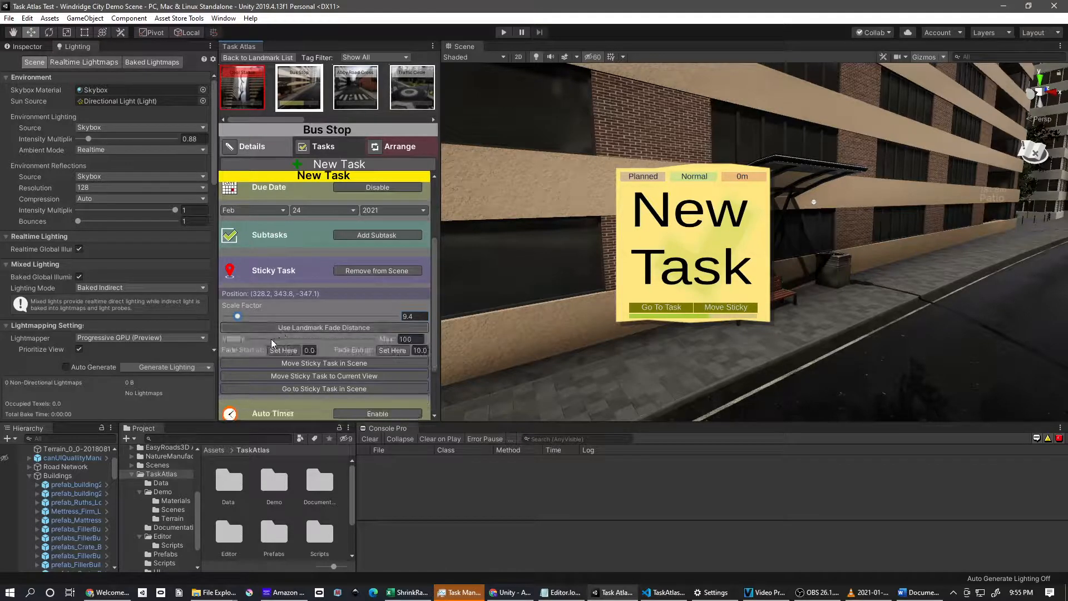
pyautogui.moveTo(235, 340)
pyautogui.mouseDown()
pyautogui.moveTo(246, 339)
pyautogui.moveTo(232, 336)
pyautogui.mouseUp()
pyautogui.moveTo(573, 336); pyautogui.dragTo(622, 370, button='right')
pyautogui.press('w')
pyautogui.press('s')
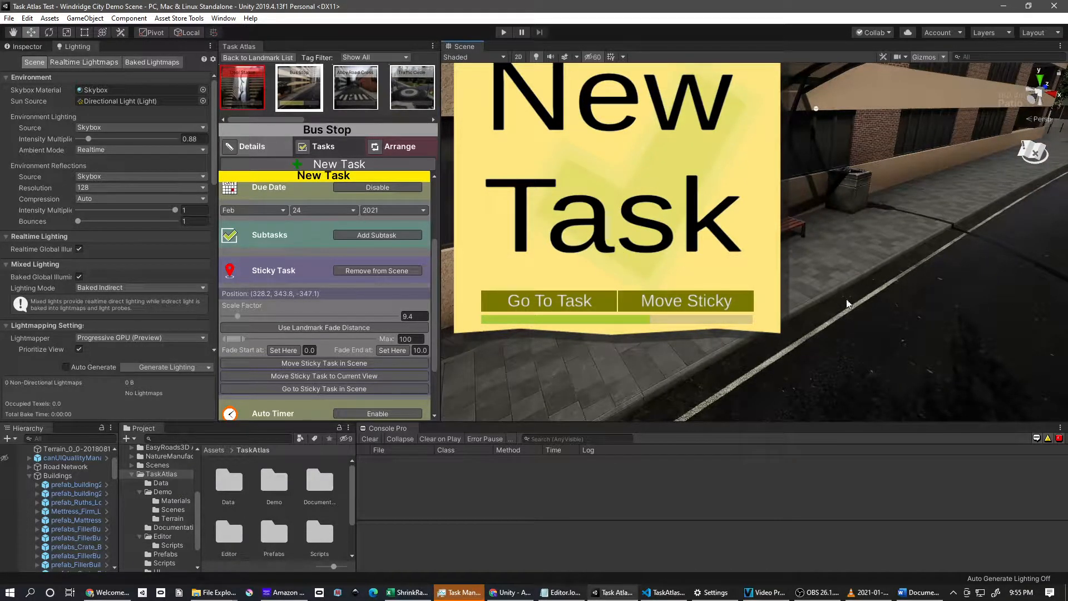
pyautogui.scroll(-3, 839, 298)
pyautogui.scroll(-4, 805, 257)
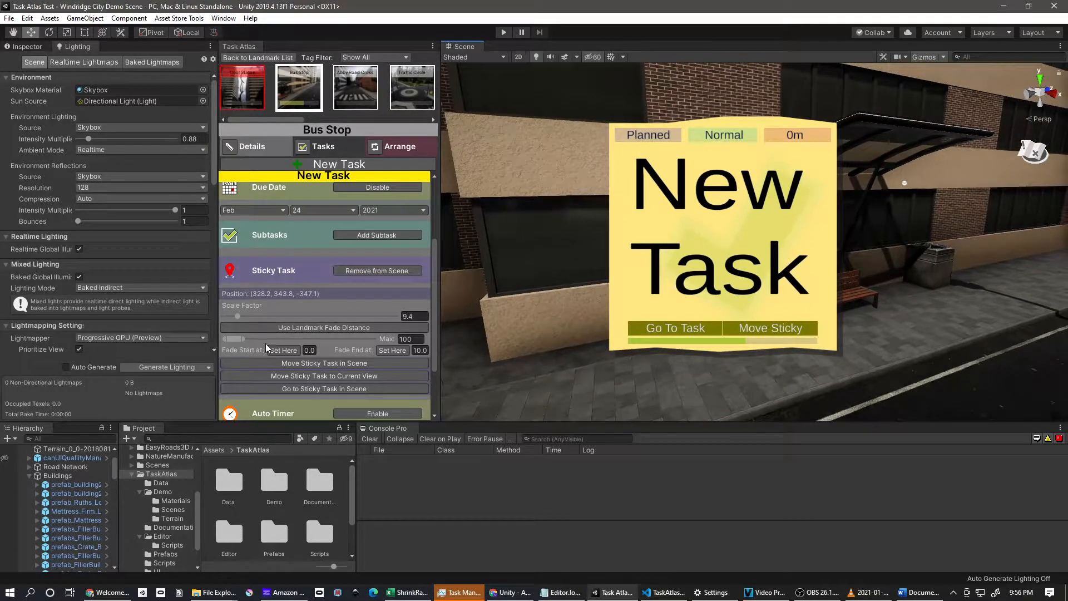
pyautogui.click(277, 349)
# Step: Move the view down the street and set the sticky task's fade end to that distance, 17.6
pyautogui.moveTo(865, 306); pyautogui.dragTo(949, 299, button='right')
pyautogui.press('s')
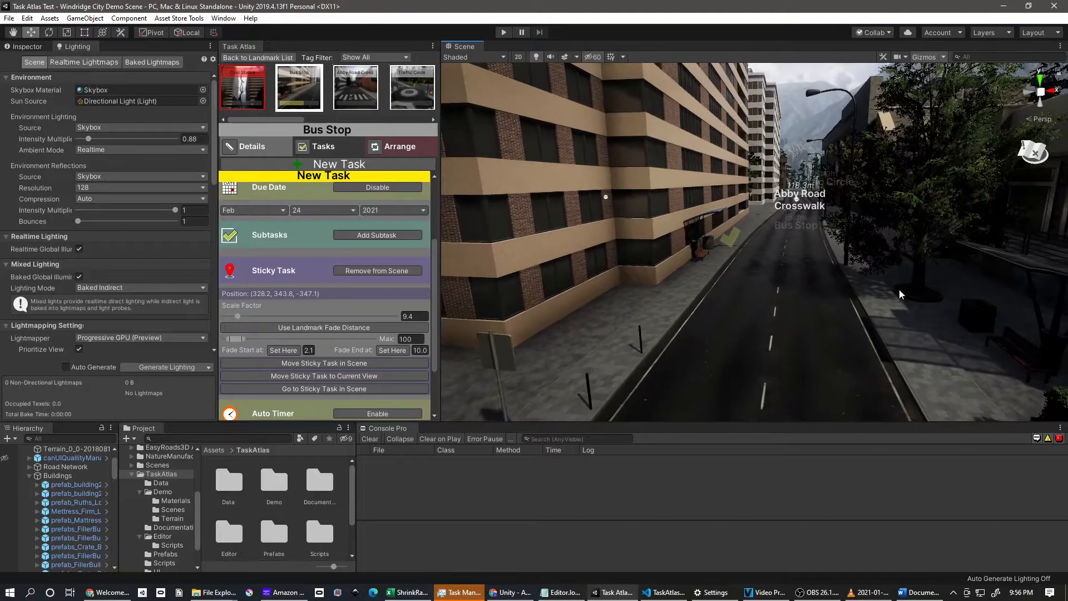
pyautogui.click(393, 355)
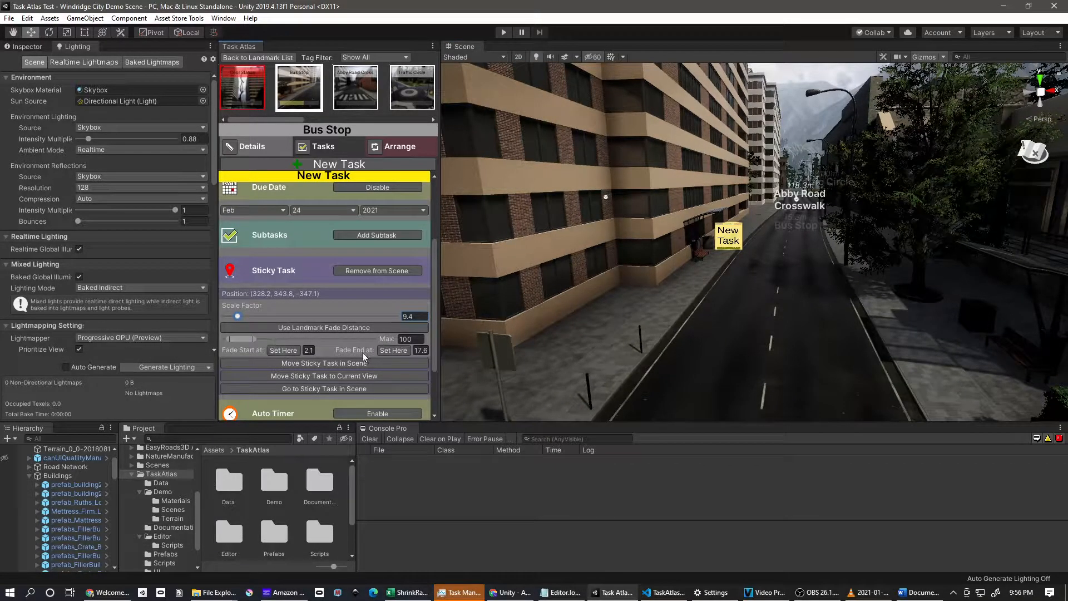
# Step: Check the sticky's fading from farther away, return to it and re-enable its landmark fade distance
pyautogui.press('s')
pyautogui.moveTo(721, 320); pyautogui.dragTo(528, 325, button='right')
pyautogui.press('w')
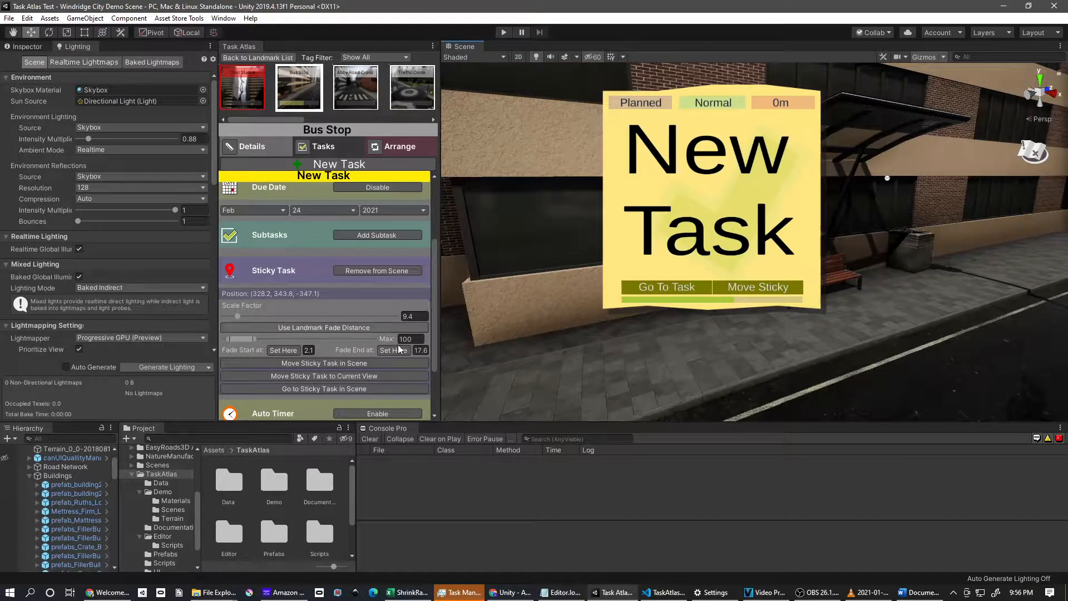
pyautogui.click(286, 328)
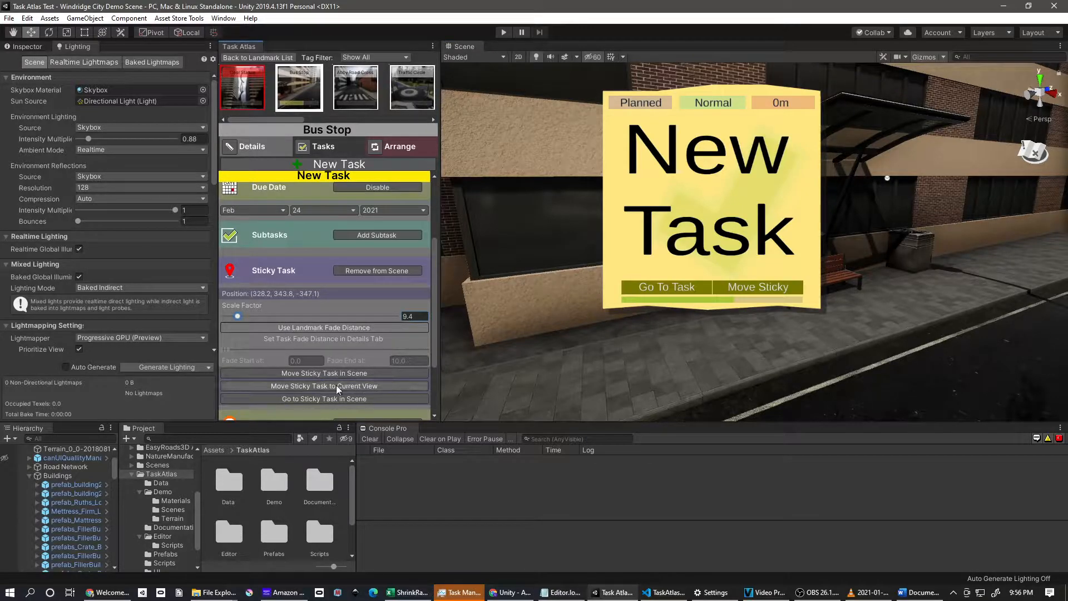
# Step: Show and hide the sticky task's position handles, and jump back to the sticky after moving the view away
pyautogui.click(309, 373)
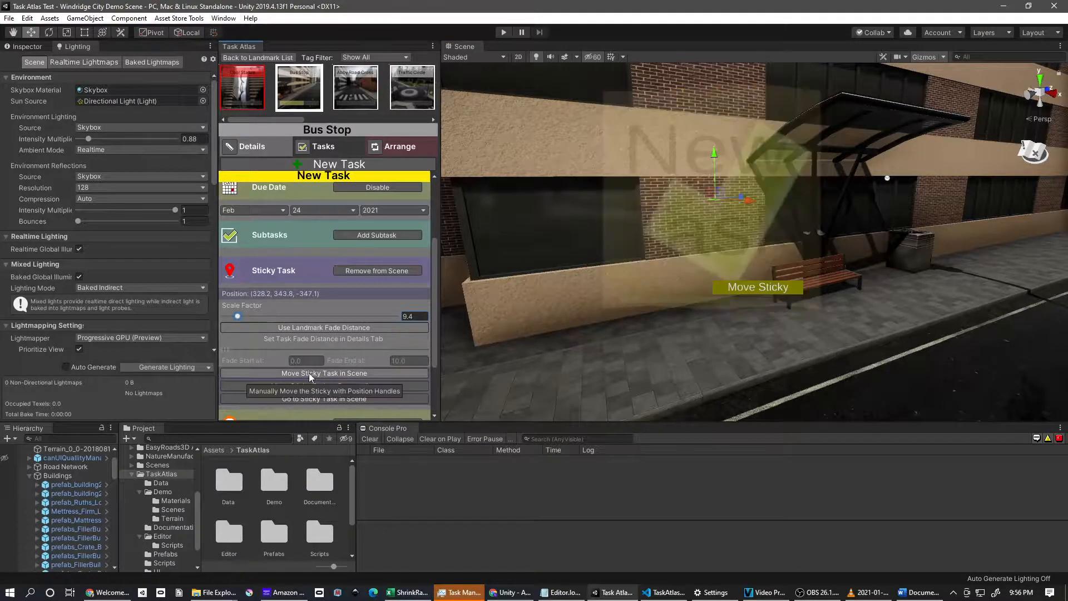
pyautogui.click(308, 373)
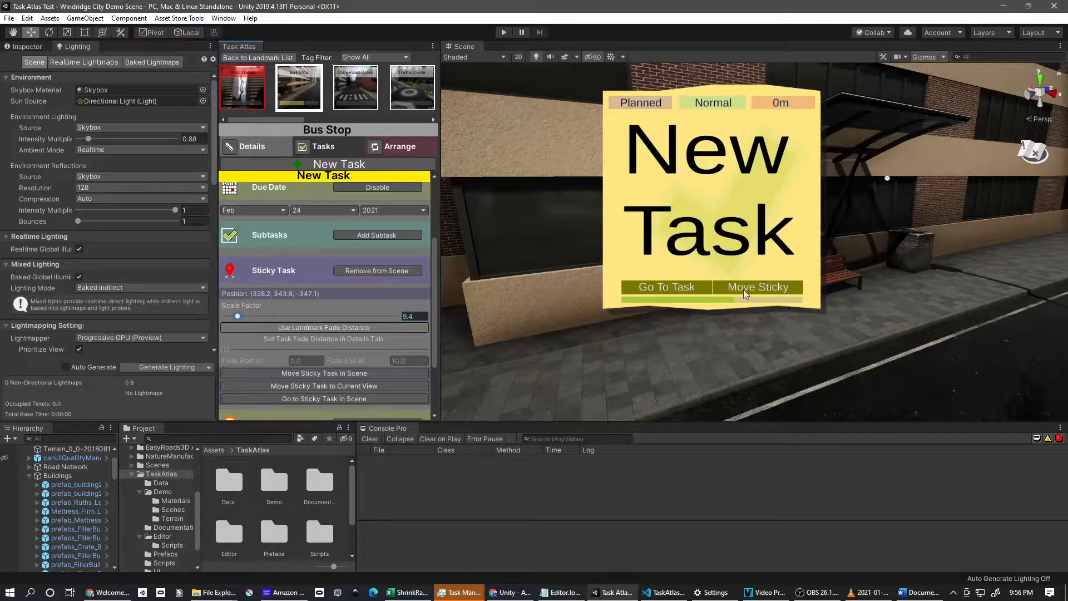
pyautogui.keyDown('alt'); pyautogui.moveTo(507, 356); pyautogui.dragTo(750, 340); pyautogui.keyUp('alt')
pyautogui.moveTo(750, 339); pyautogui.dragTo(749, 339, button='right')
pyautogui.press('w')
pyautogui.press('q')
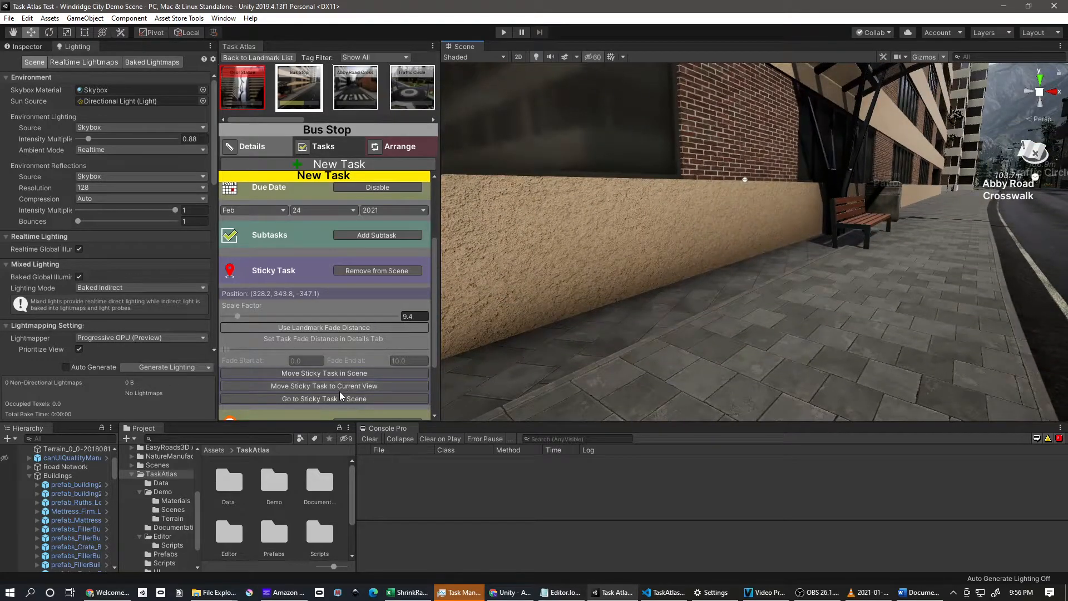
pyautogui.press('s')
pyautogui.moveTo(691, 329); pyautogui.dragTo(691, 329, button='right')
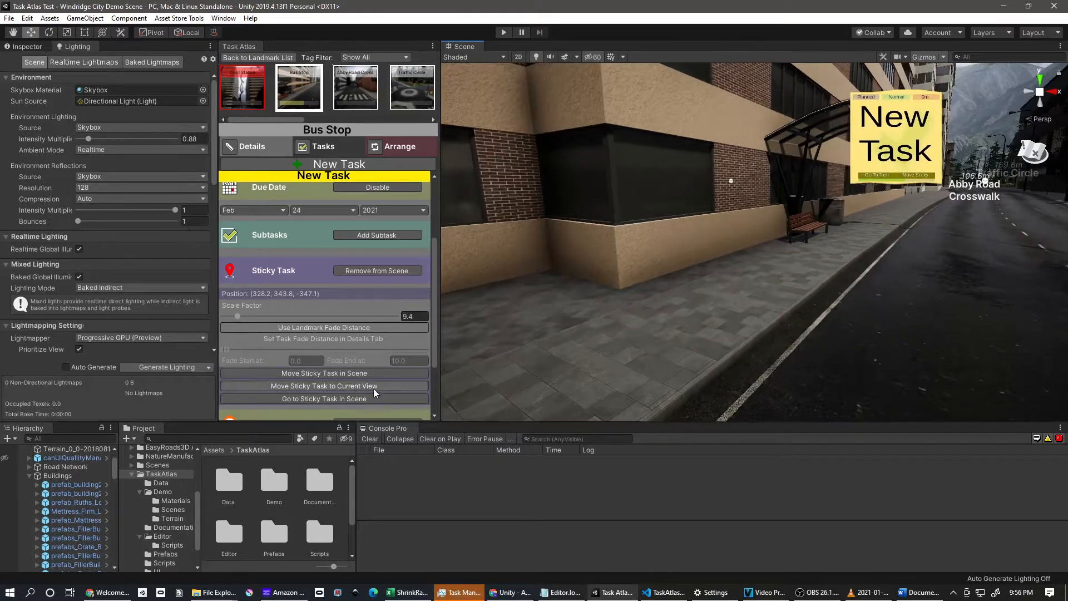
pyautogui.click(350, 398)
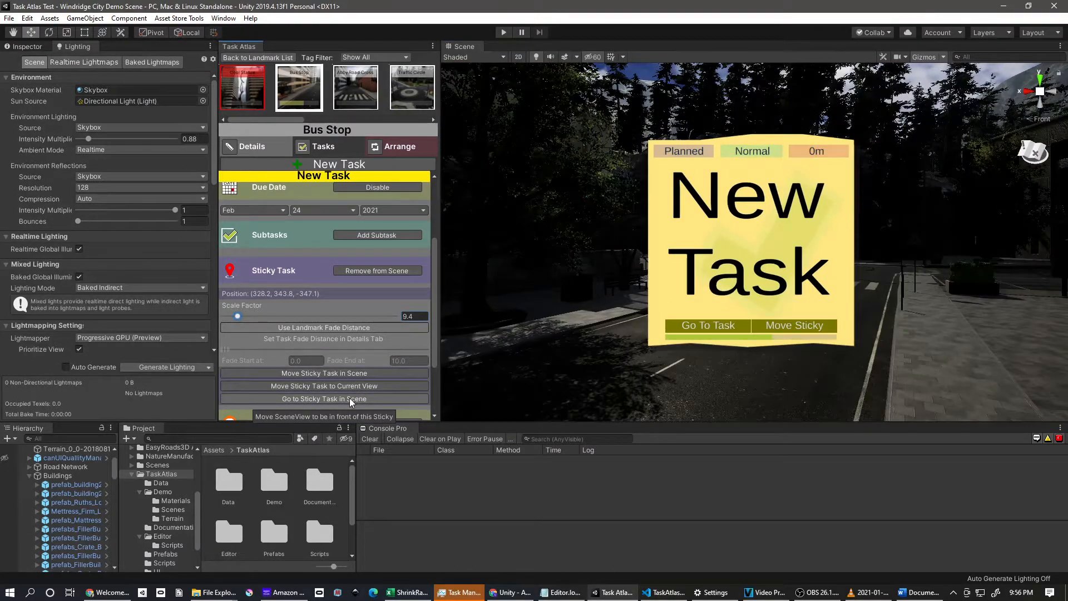
# Step: Enable the Auto Timer for the sticky task and bring its tracking settings into view
pyautogui.moveTo(630, 294); pyautogui.dragTo(1, 337, button='right')
pyautogui.press('s')
pyautogui.press('w')
pyautogui.press('s')
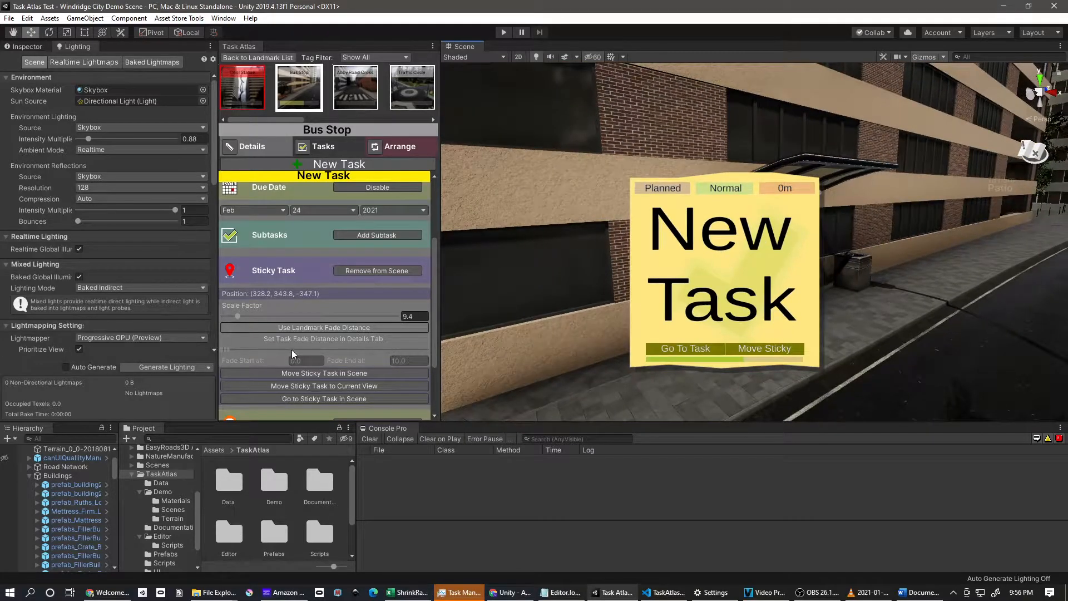
pyautogui.scroll(-3, 292, 349)
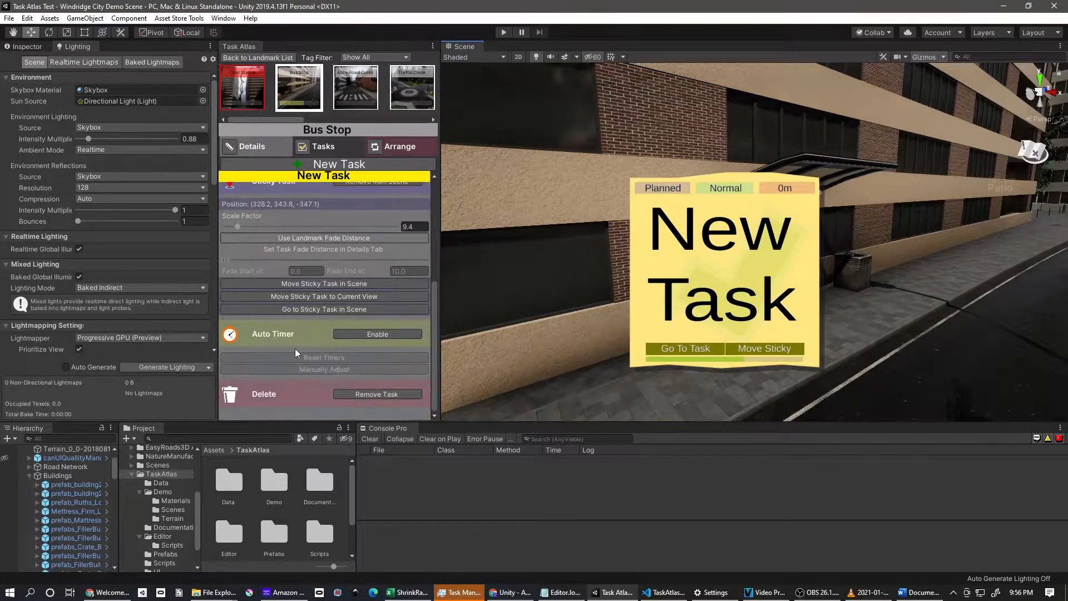
pyautogui.click(365, 334)
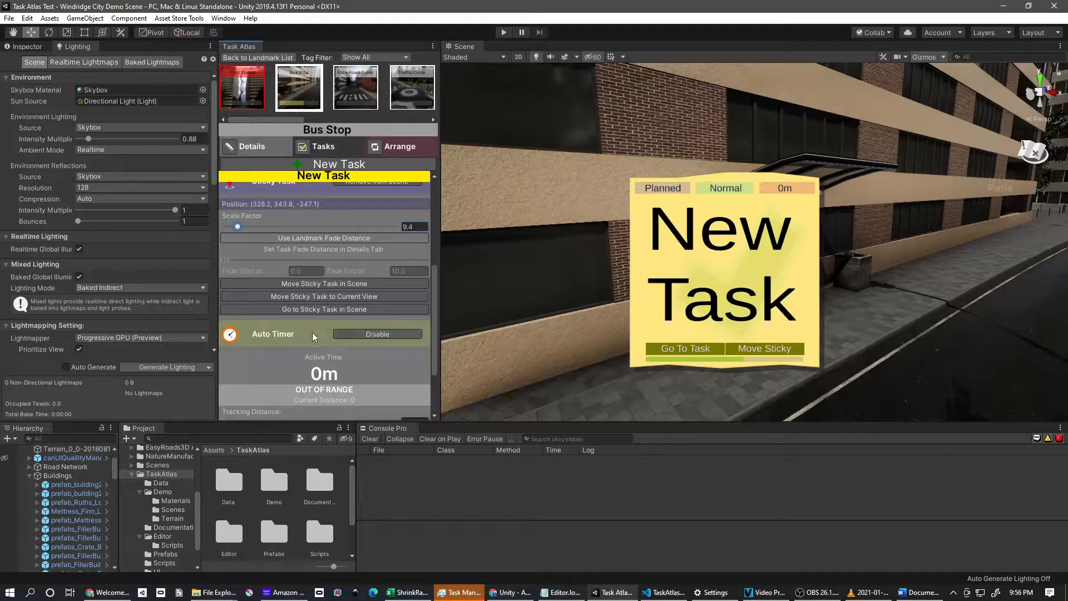
pyautogui.scroll(-2, 315, 339)
pyautogui.scroll(-1, 334, 337)
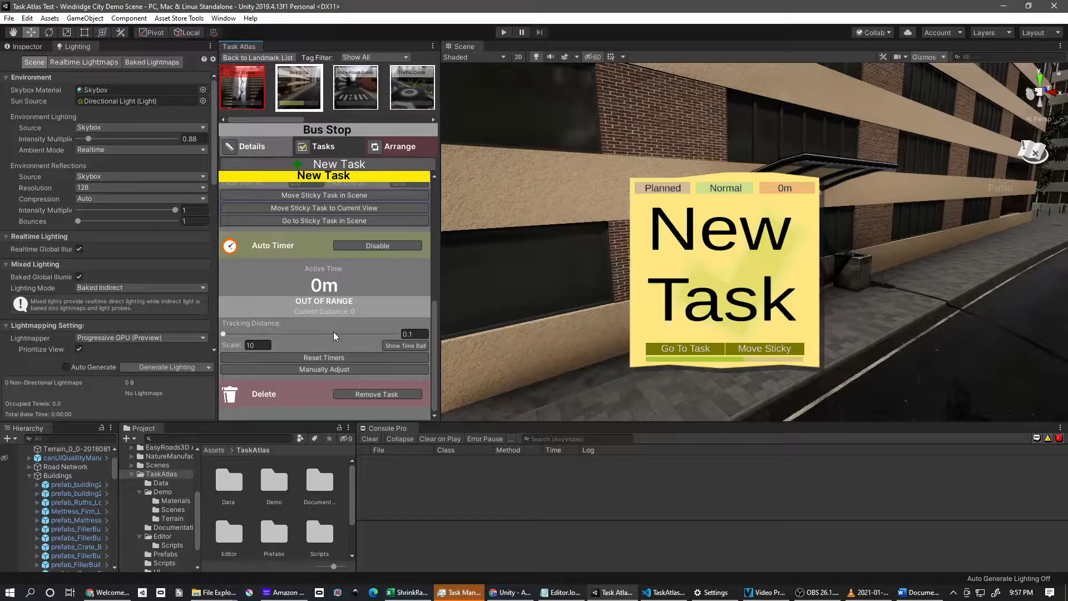
# Step: Manually add 30 minutes to the task's active time and subtract them again, closing the manual adjustment
pyautogui.click(339, 371)
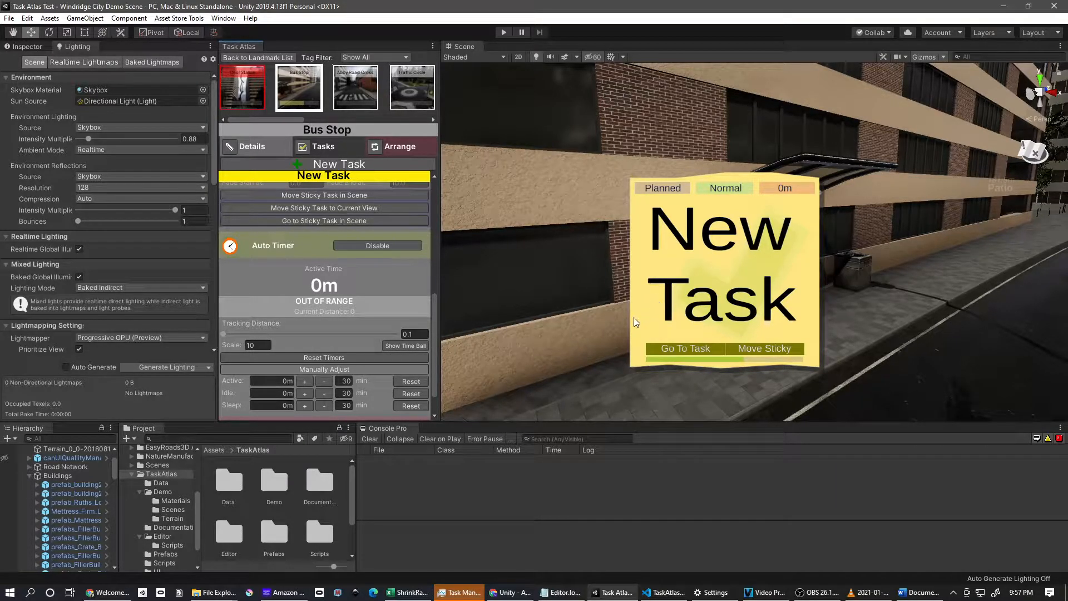
pyautogui.moveTo(593, 327); pyautogui.dragTo(639, 319, button='right')
pyautogui.press('w')
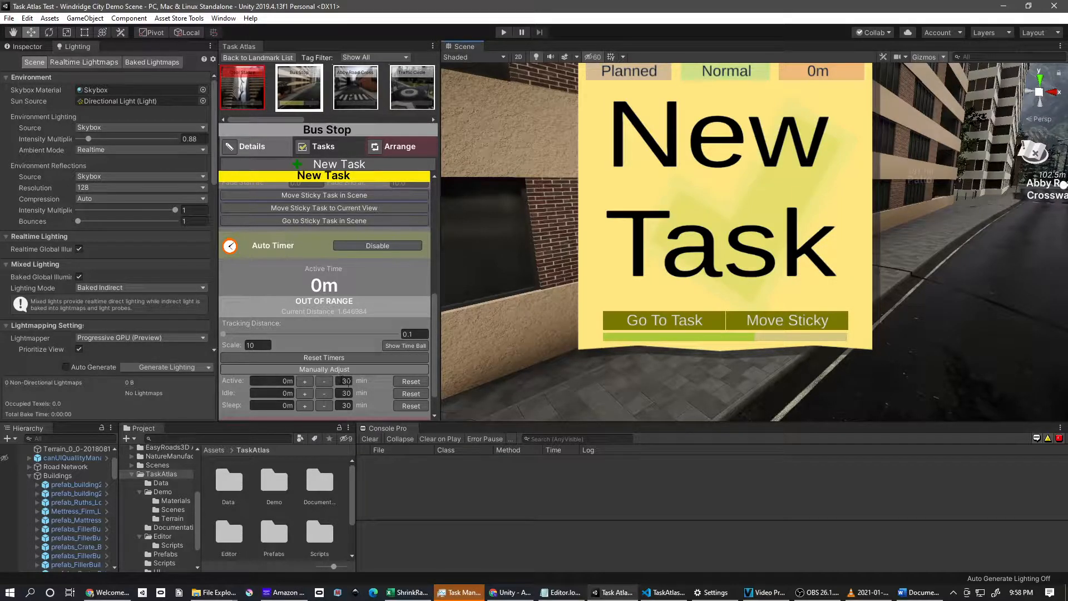
pyautogui.click(345, 382)
pyautogui.click(309, 382)
pyautogui.click(320, 381)
pyautogui.click(342, 369)
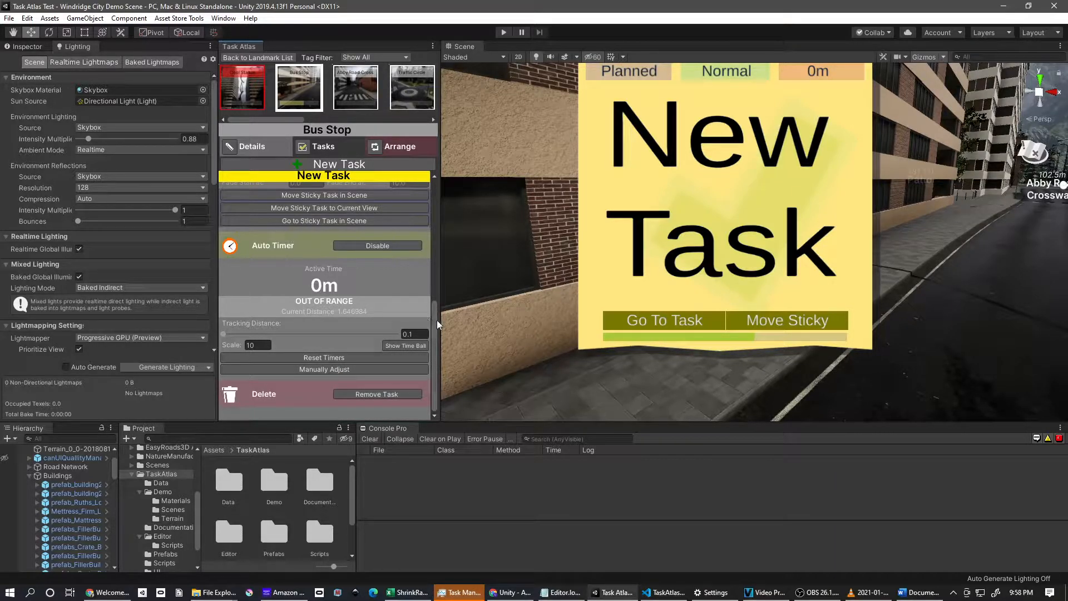
# Step: Show the time ball around the sticky task and set its tracking distance to 3.29
pyautogui.moveTo(502, 284); pyautogui.dragTo(510, 265, button='right')
pyautogui.click(401, 345)
pyautogui.moveTo(527, 322); pyautogui.dragTo(568, 332, button='right')
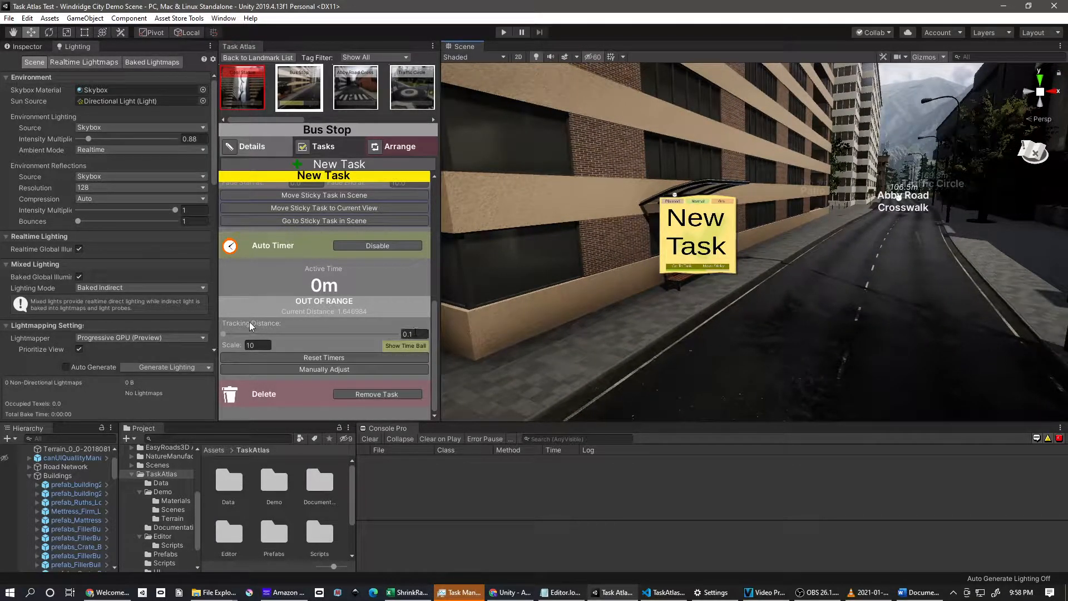
pyautogui.moveTo(223, 332); pyautogui.dragTo(279, 338)
pyautogui.moveTo(633, 291); pyautogui.dragTo(727, 280, button='right')
pyautogui.press('s')
pyautogui.press('w')
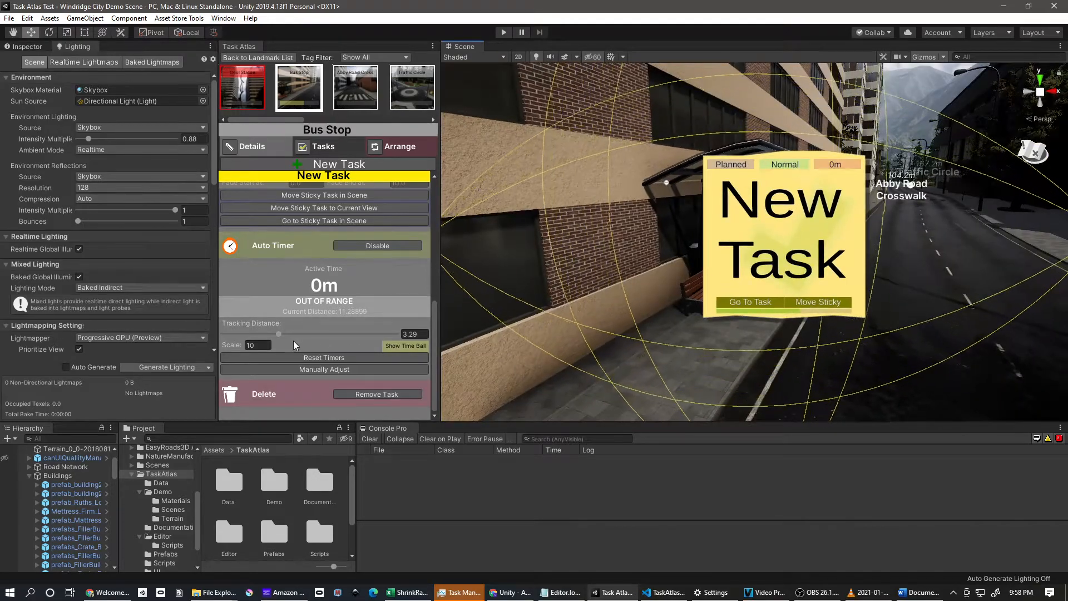
# Step: Enlarge the tracking distance to 8.2 and set the distance scale to 100
pyautogui.moveTo(282, 336); pyautogui.dragTo(377, 339)
pyautogui.moveTo(641, 289); pyautogui.dragTo(669, 273, button='right')
pyautogui.press('w')
pyautogui.moveTo(375, 333)
pyautogui.mouseDown()
pyautogui.moveTo(408, 339)
pyautogui.moveTo(370, 333)
pyautogui.mouseUp()
pyautogui.click(264, 346)
pyautogui.write('0')
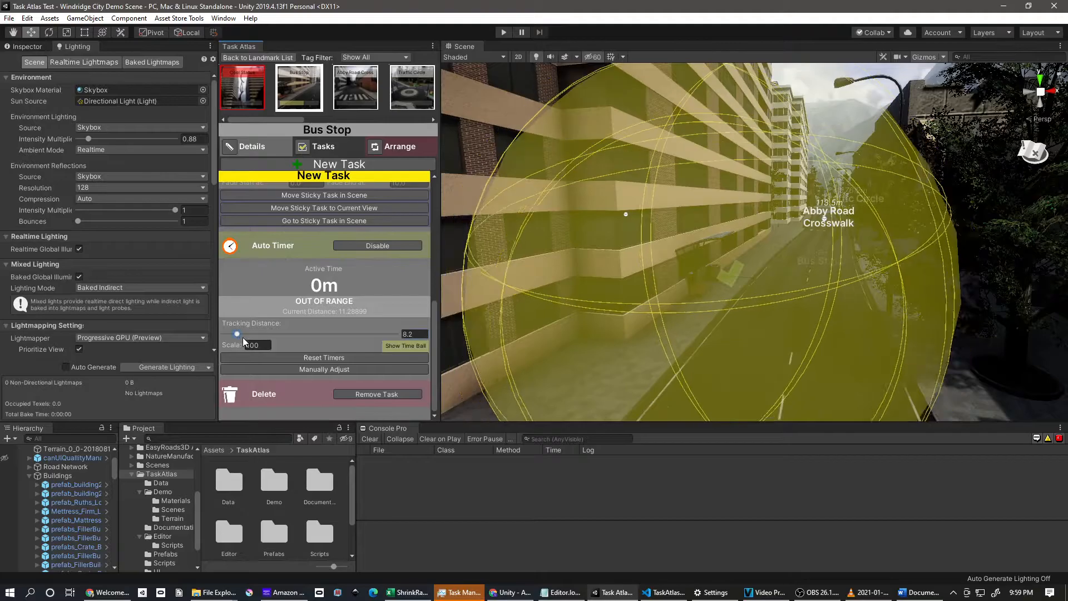
# Step: Set the tracking distance to 51.4 and view the whole time ball from above the city
pyautogui.moveTo(237, 334); pyautogui.dragTo(374, 334)
pyautogui.keyDown('alt'); pyautogui.moveTo(673, 300); pyautogui.dragTo(672, 329); pyautogui.keyUp('alt')
pyautogui.press('s')
pyautogui.moveTo(672, 328); pyautogui.dragTo(644, 417, button='right')
pyautogui.moveTo(375, 334); pyautogui.dragTo(311, 335)
# Step: Change the task's color from yellow to magenta, hexadecimal FF04E6
pyautogui.scroll(10, 357, 312)
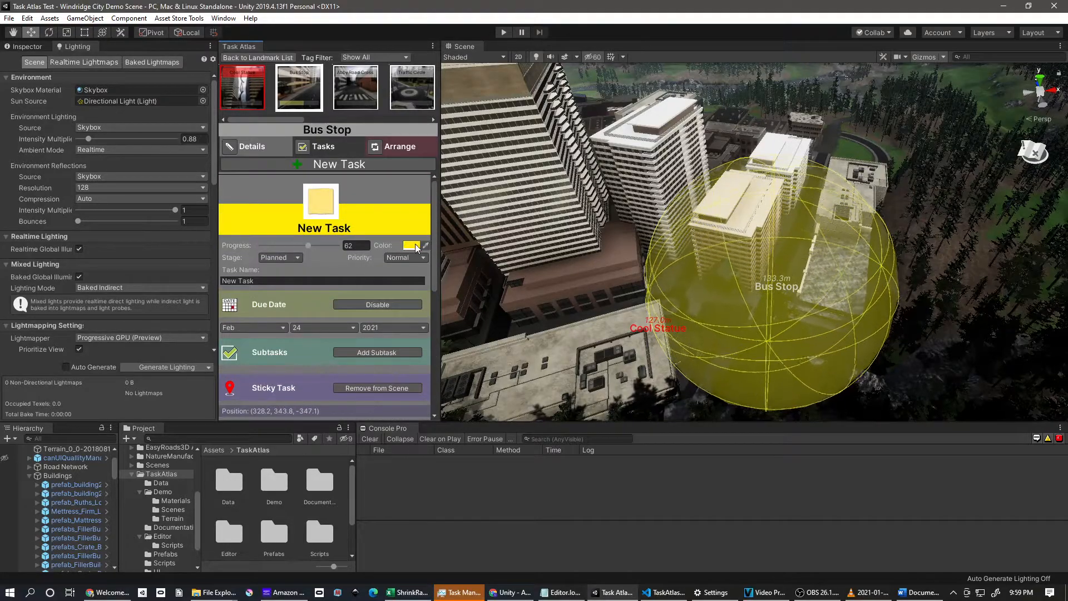
pyautogui.click(411, 245)
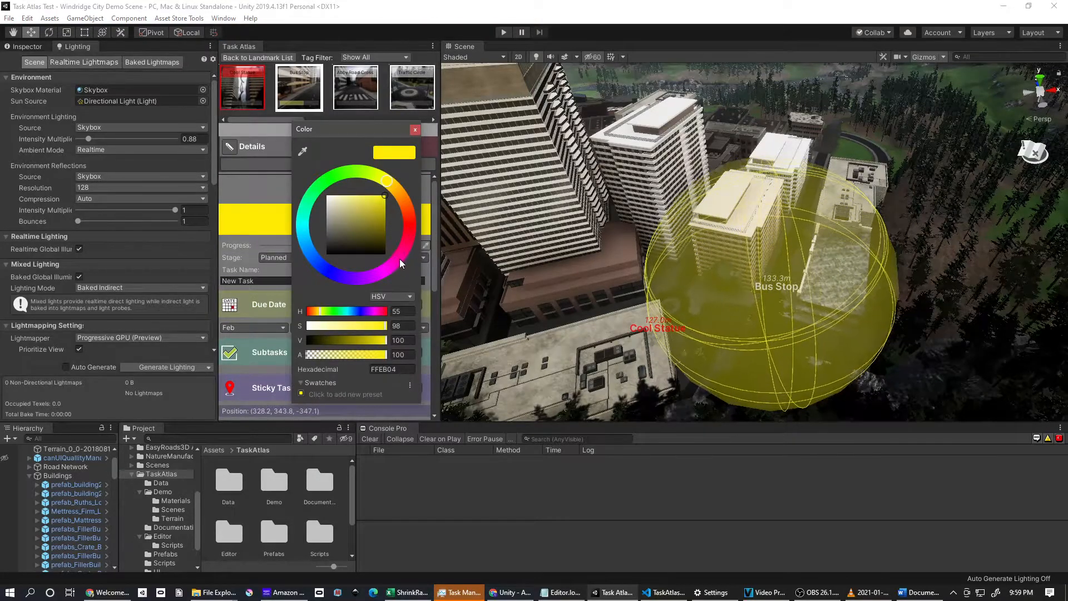
pyautogui.click(389, 270)
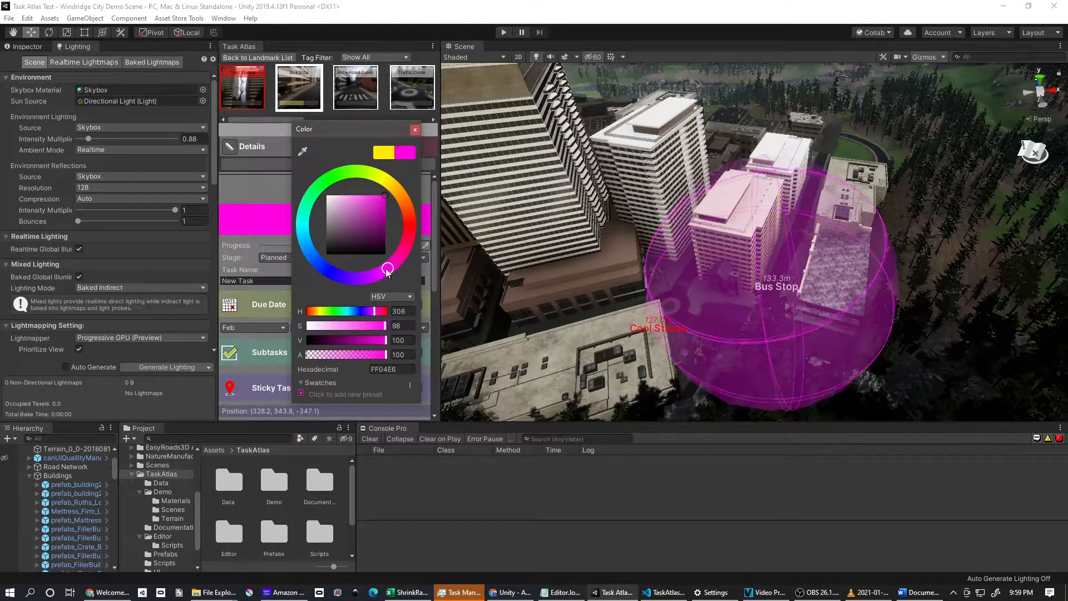
pyautogui.click(415, 129)
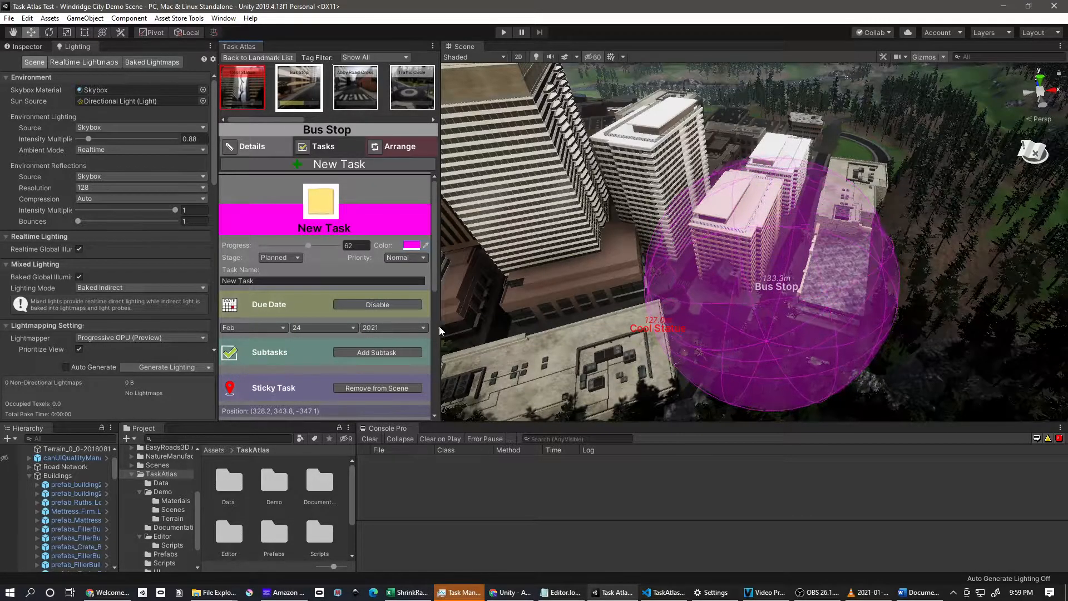
# Step: Reduce the tracking distance to 21.8 and move the view inside the tracking range
pyautogui.scroll(-6, 356, 350)
pyautogui.scroll(-3, 348, 359)
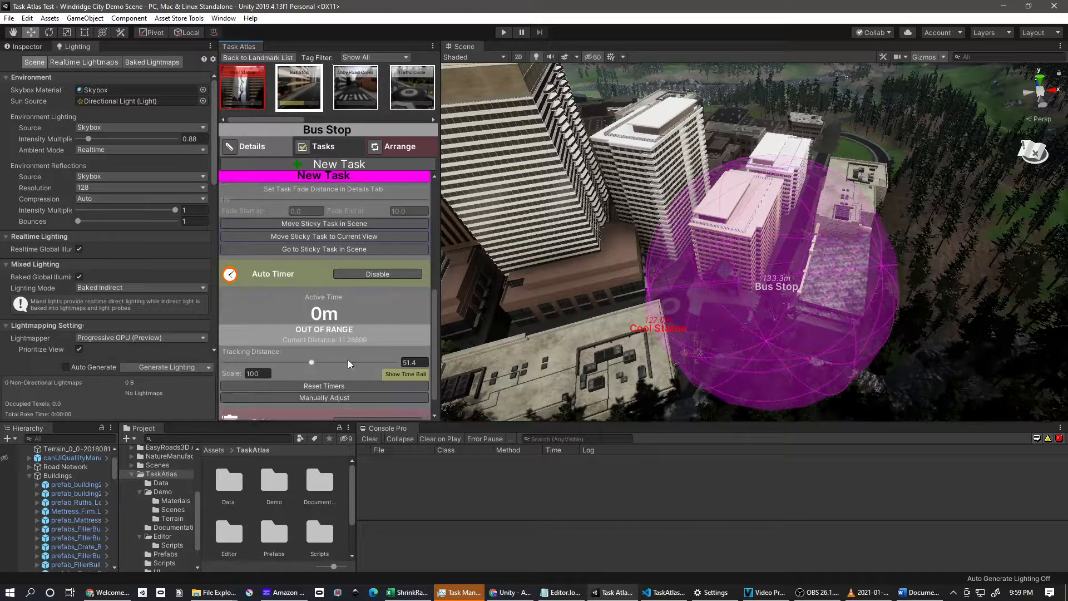
pyautogui.moveTo(311, 335); pyautogui.dragTo(256, 337)
pyautogui.moveTo(711, 328); pyautogui.dragTo(777, 315, button='right')
pyautogui.press('w')
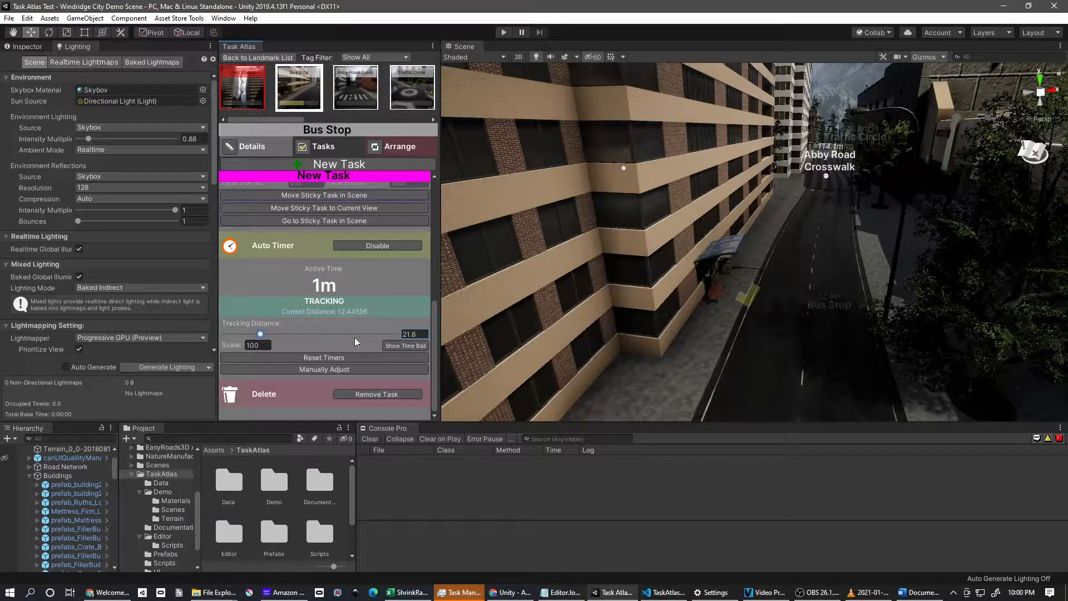
# Step: Return the view to the sticky task and rename the task as Sign
pyautogui.scroll(5, 319, 297)
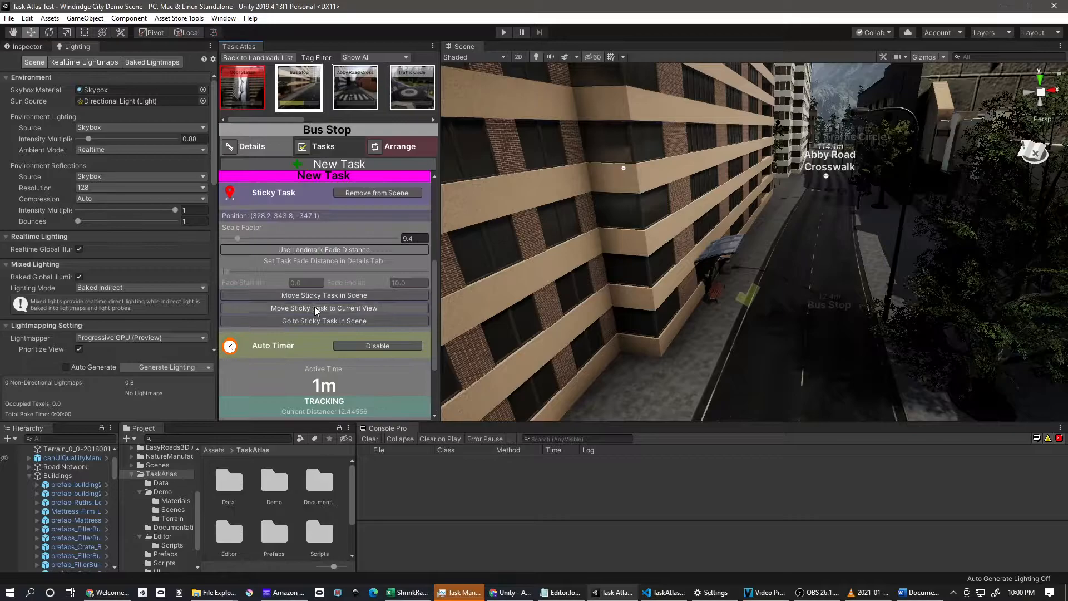
pyautogui.scroll(-2, 307, 307)
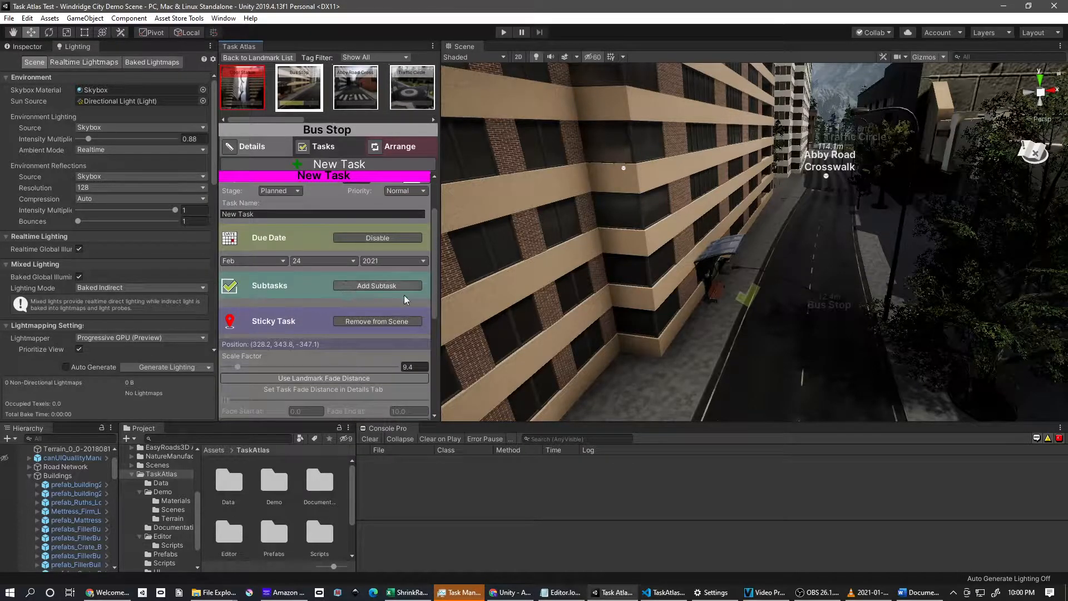
pyautogui.moveTo(582, 305); pyautogui.dragTo(602, 276, button='right')
pyautogui.press('w')
pyautogui.press('q')
pyautogui.scroll(2, 365, 257)
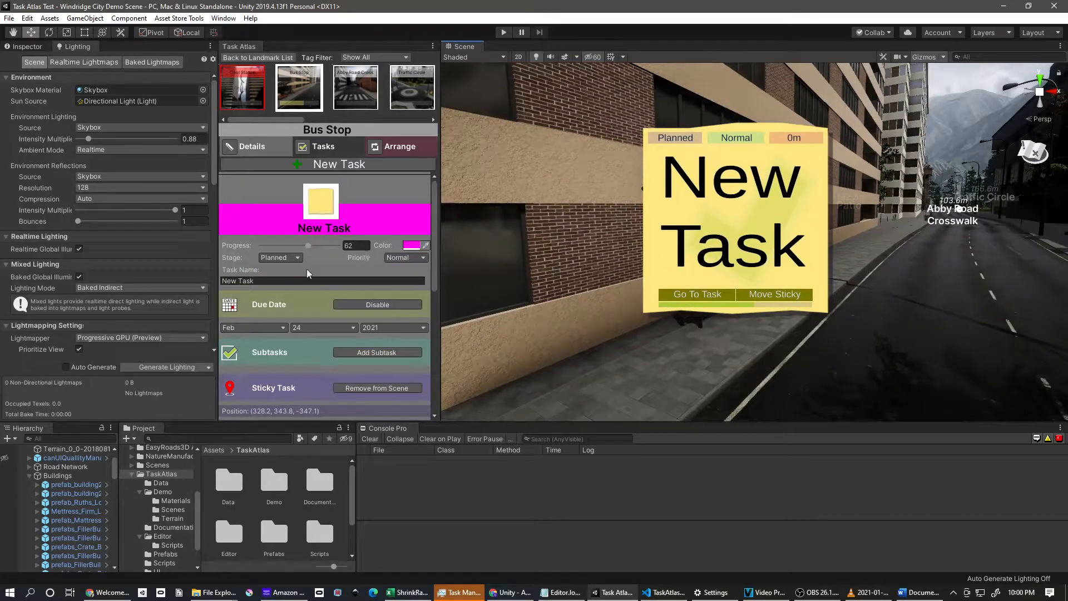
pyautogui.moveTo(254, 281); pyautogui.dragTo(220, 275)
pyautogui.write('Sign')
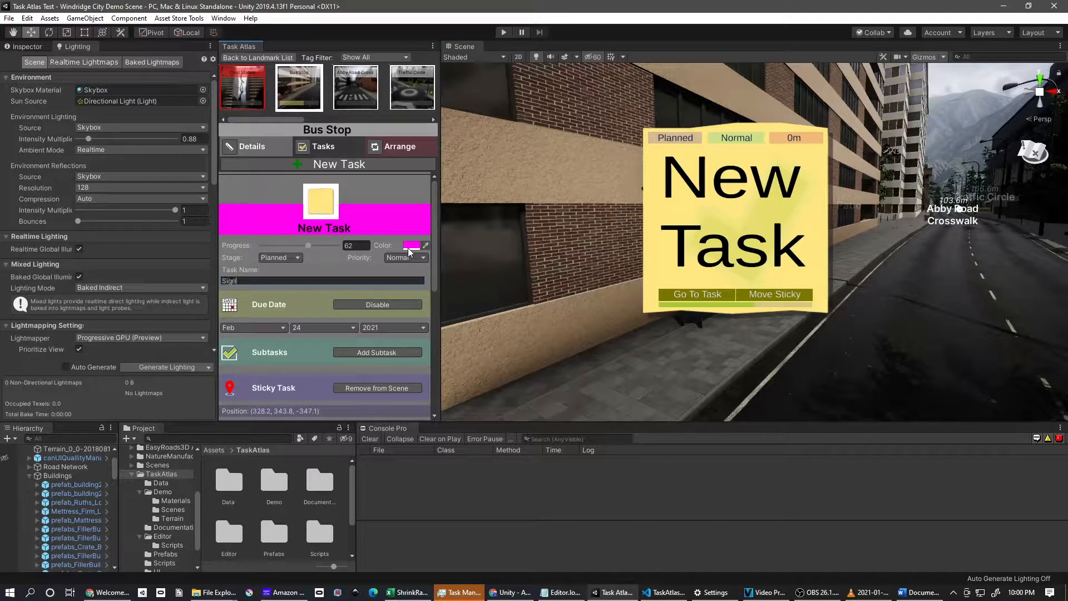
pyautogui.press('Return')
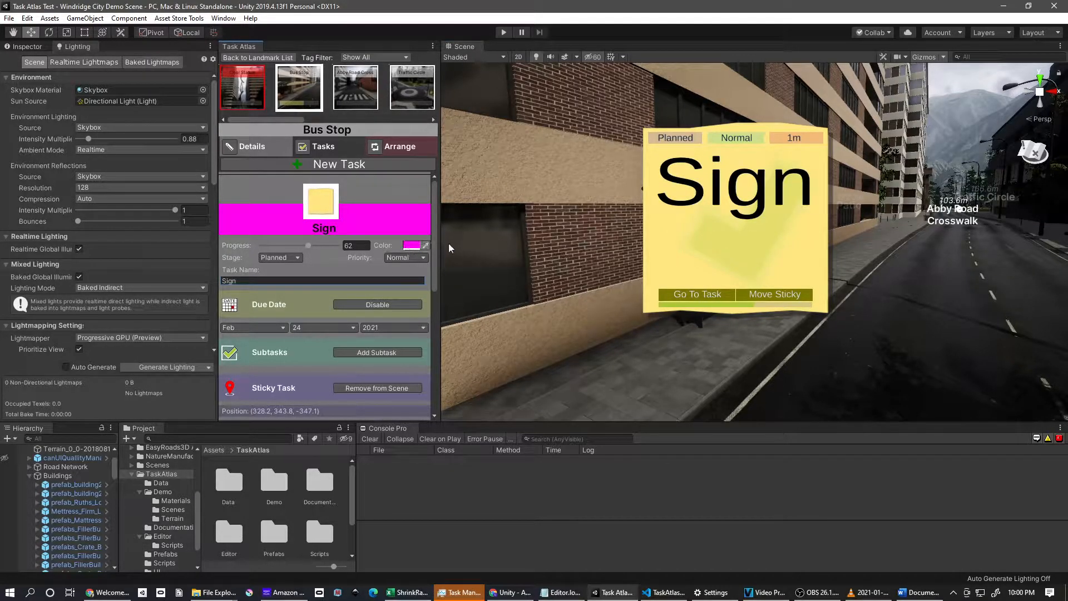
# Step: Rename the task as Bus Route Sign
pyautogui.click(243, 282)
pyautogui.click(245, 282)
pyautogui.moveTo(241, 283); pyautogui.dragTo(212, 279)
pyautogui.click(243, 280)
pyautogui.moveTo(254, 279); pyautogui.dragTo(202, 268)
pyautogui.write('Bus Route Sign')
pyautogui.press('Return')
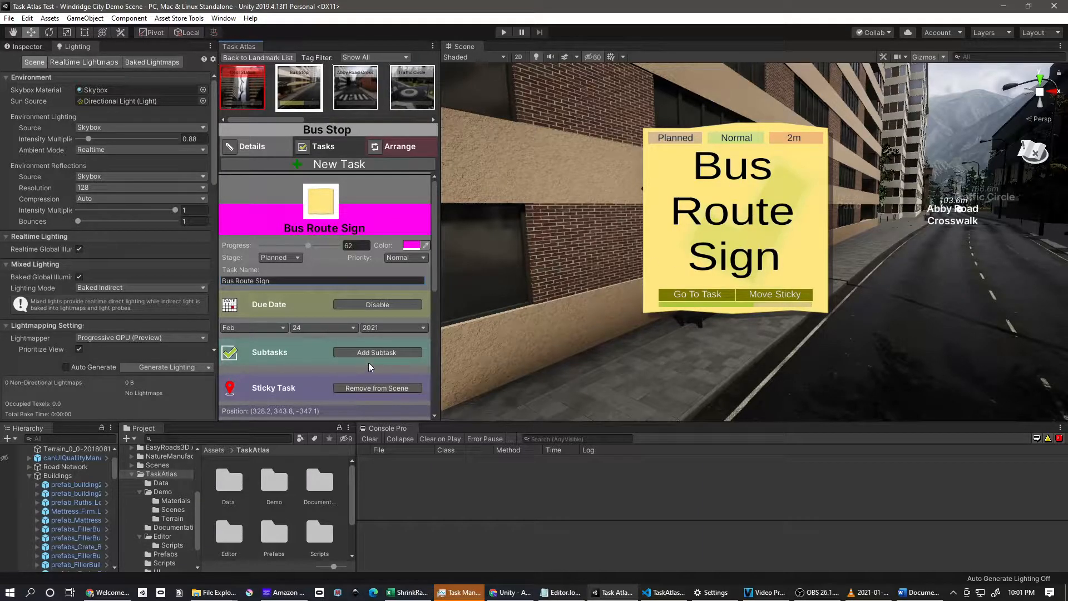
# Step: Add three subtasks to the Bus Route Sign task
pyautogui.scroll(-2, 371, 366)
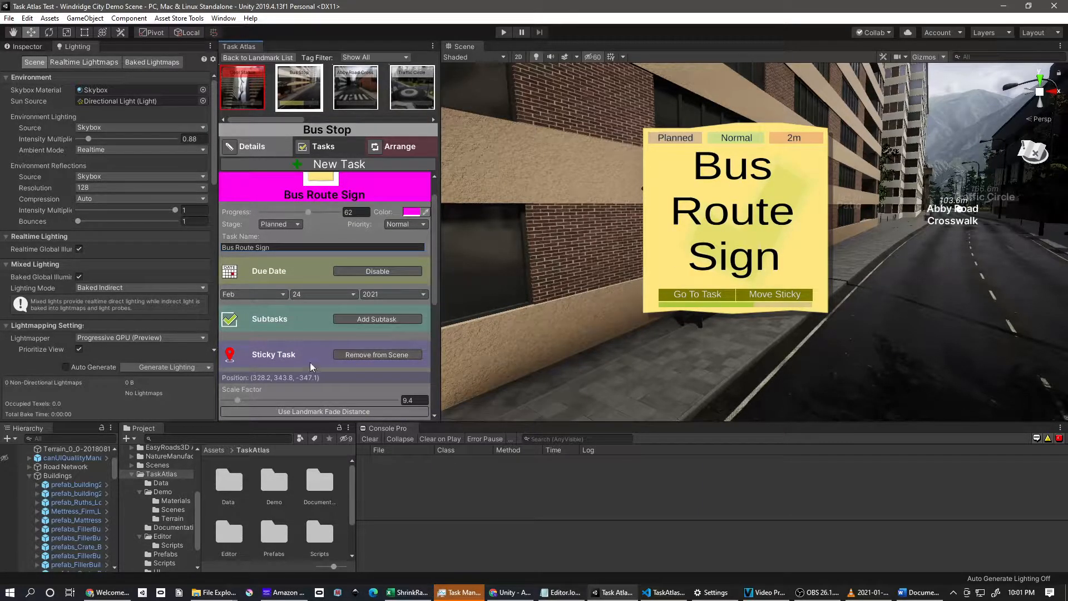
pyautogui.click(364, 320)
pyautogui.click(366, 318)
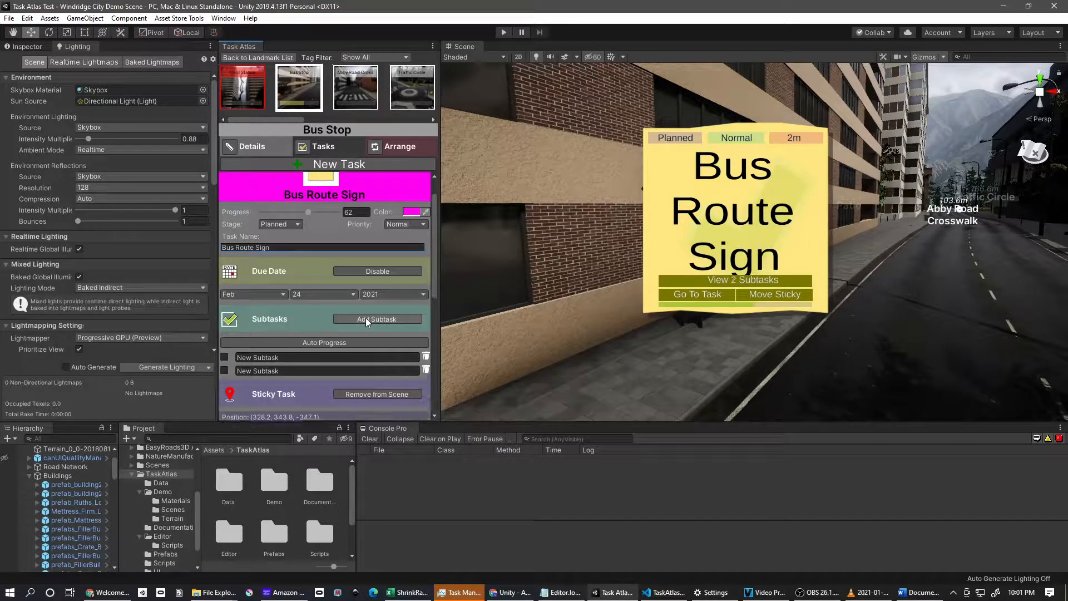
pyautogui.click(365, 318)
pyautogui.scroll(-3, 283, 335)
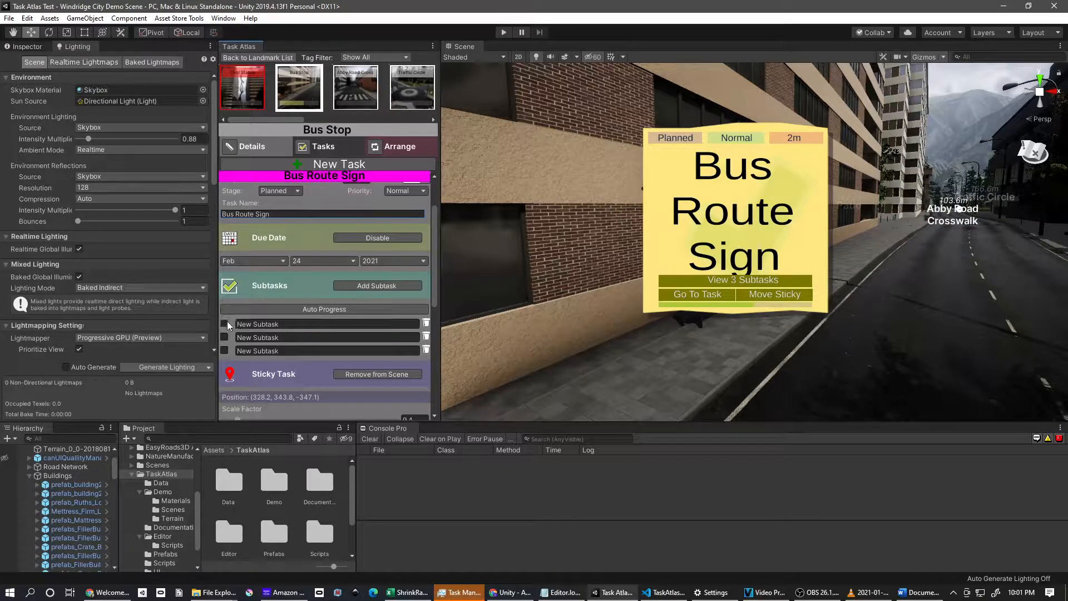
# Step: Turn on Auto Progress, mark all three subtasks as complete and check the task's progress value
pyautogui.click(224, 338)
pyautogui.click(225, 351)
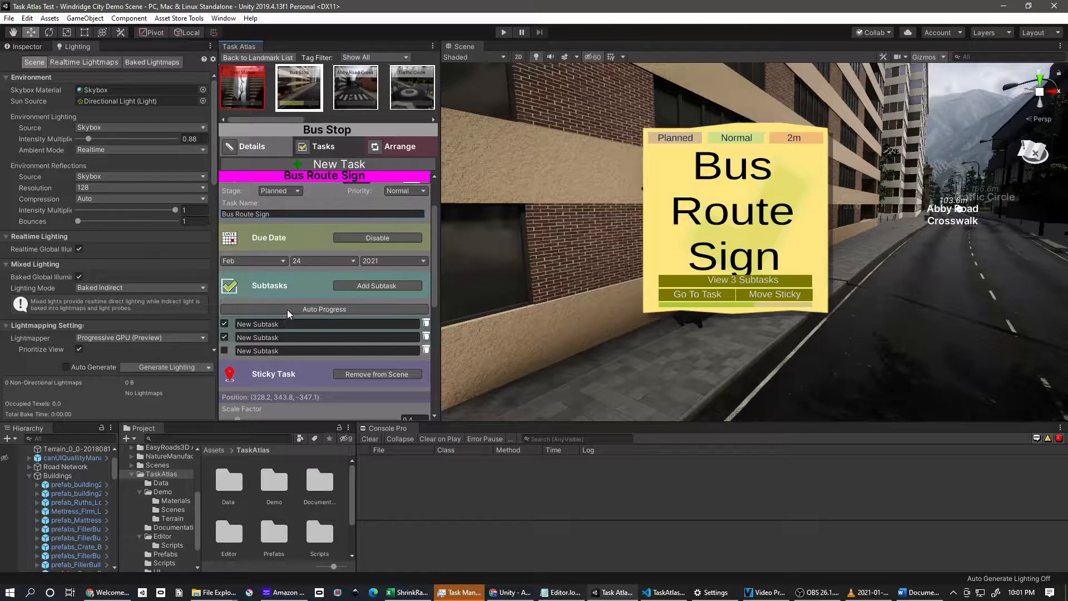
pyautogui.click(225, 336)
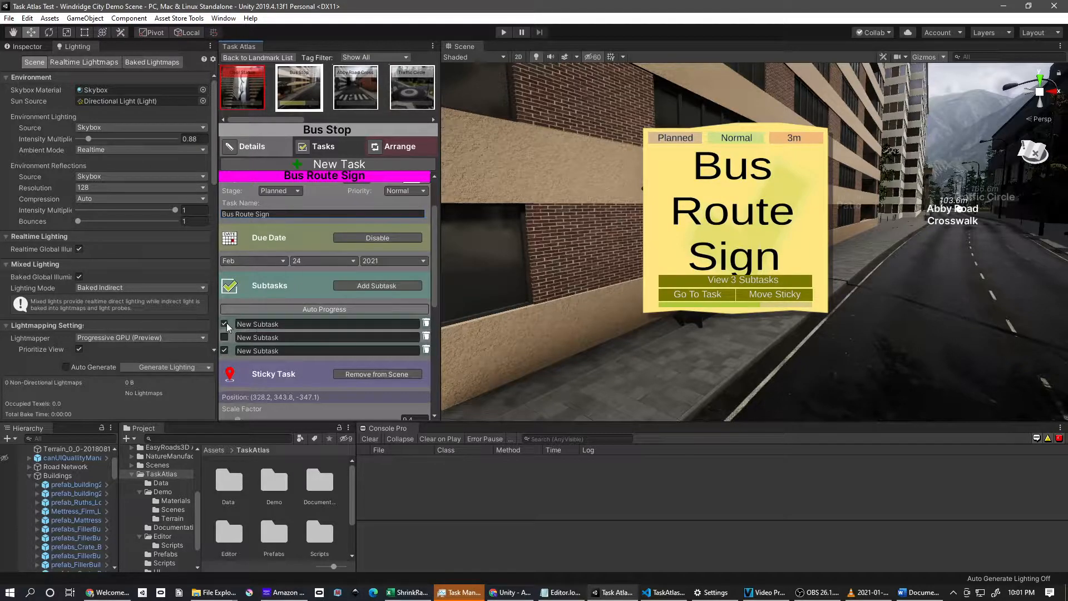
pyautogui.click(224, 337)
pyautogui.click(225, 337)
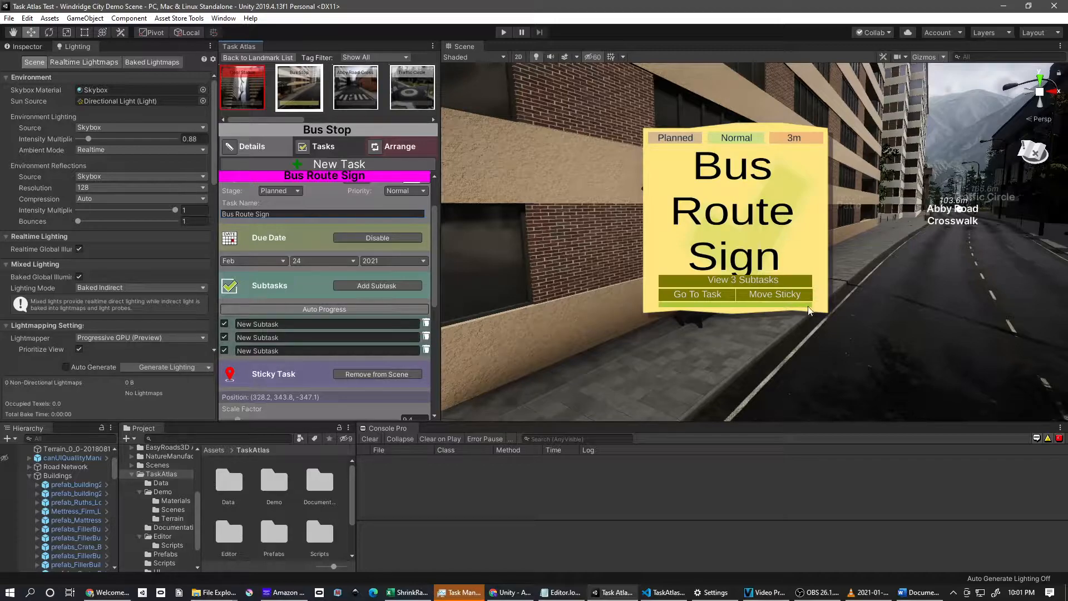
pyautogui.scroll(2, 305, 256)
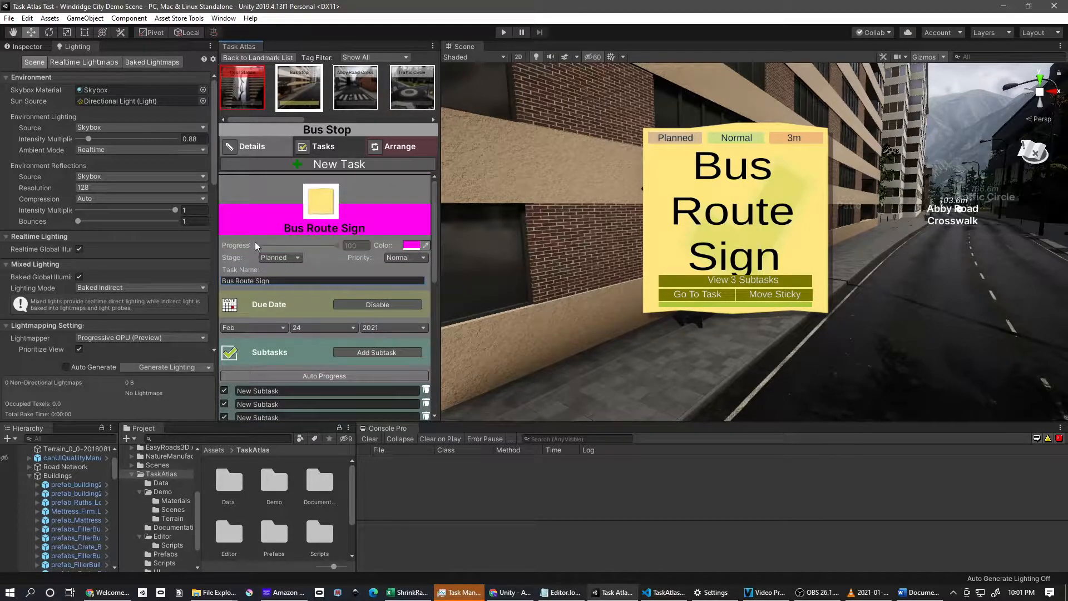
pyautogui.scroll(-2, 300, 289)
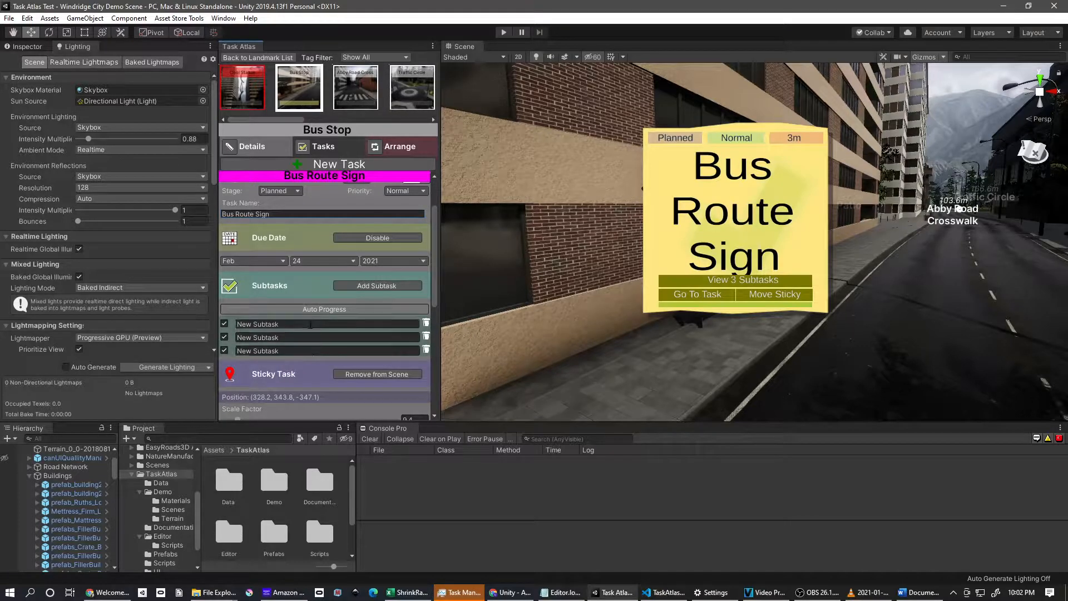
# Step: Rename the three subtasks as Model it in Blender, Import and Place, double check scale, and Add to Bus Route Map
pyautogui.click(305, 325)
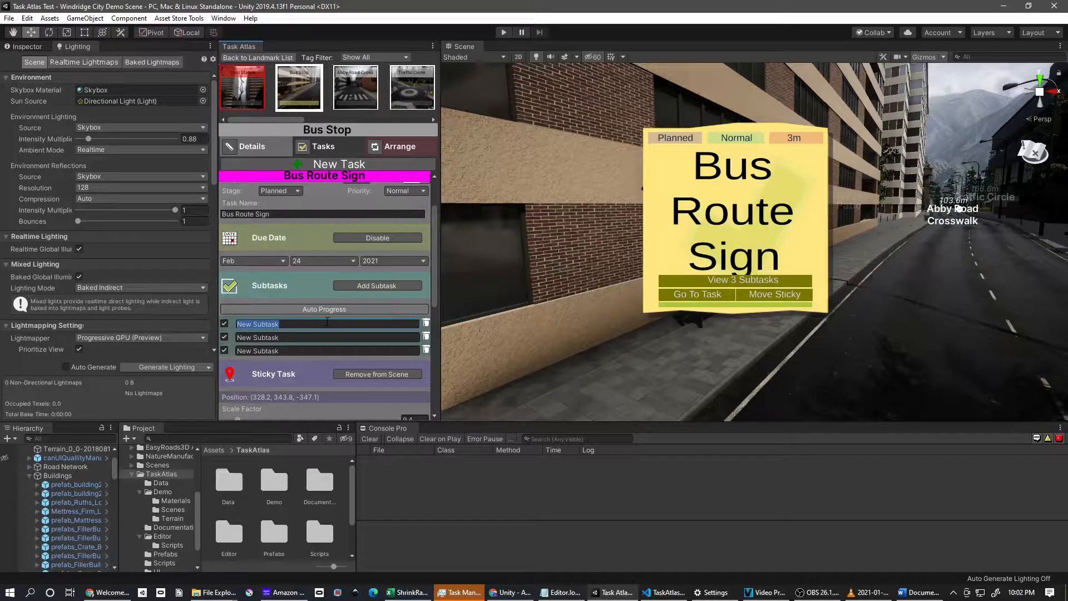
pyautogui.write('M')
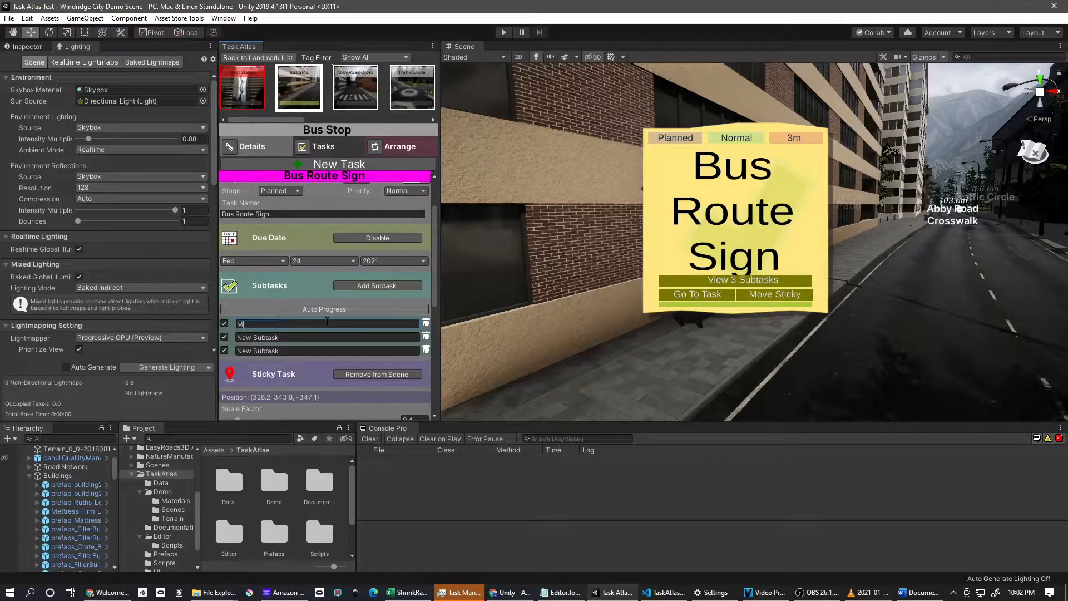
pyautogui.write('odel it in Blender')
pyautogui.click(351, 338)
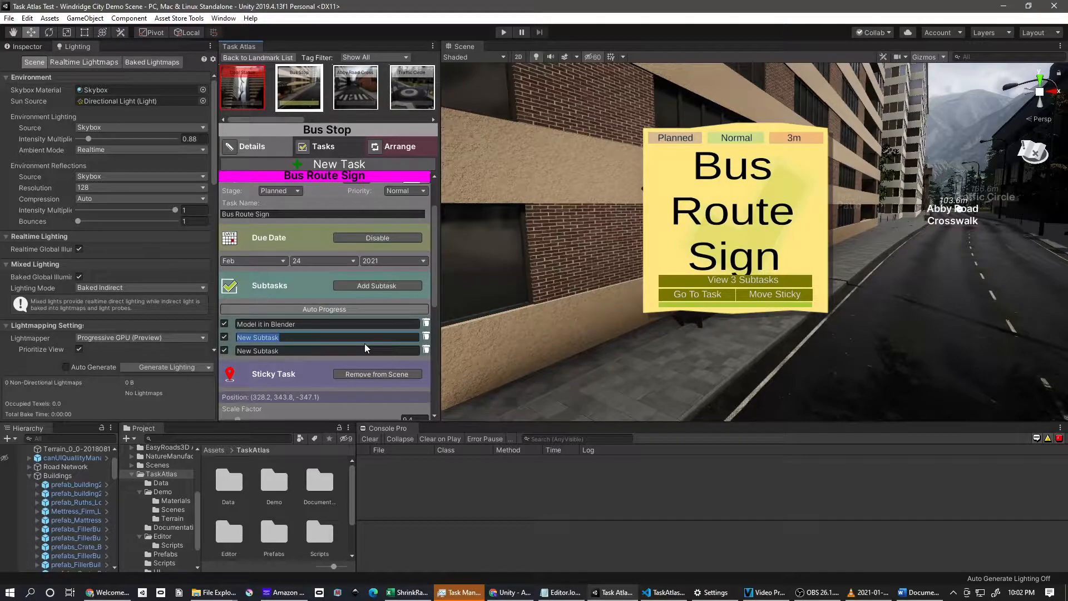
pyautogui.write('Import and place, double check scale')
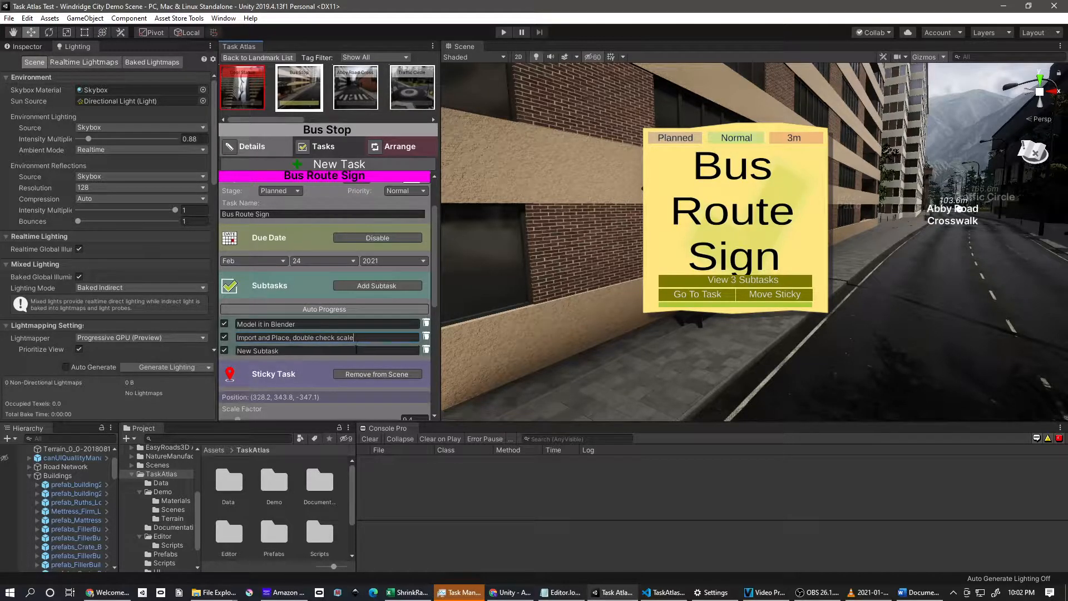
pyautogui.click(356, 351)
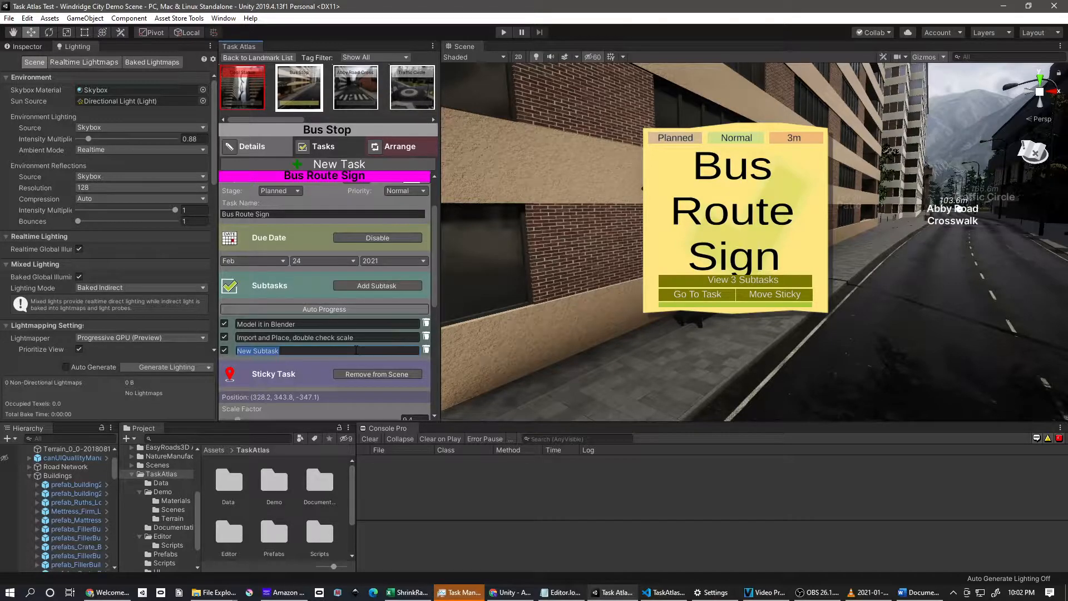
pyautogui.write('Add to Bus Route Map')
pyautogui.press('Tab')
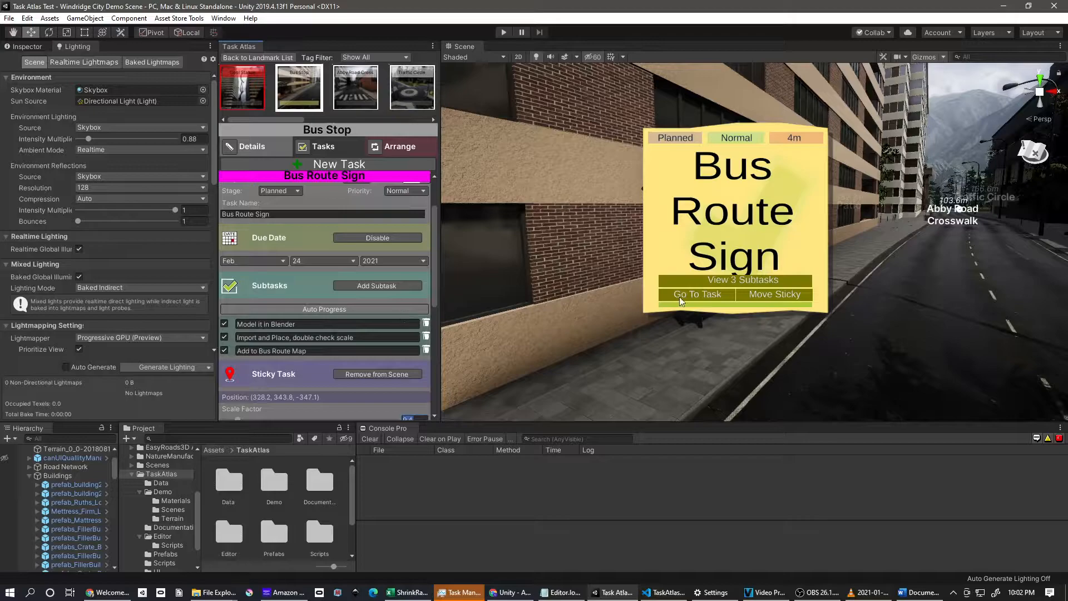
# Step: Show the subtasks on the Bus Route Sign sticky and page through to the third one
pyautogui.click(740, 280)
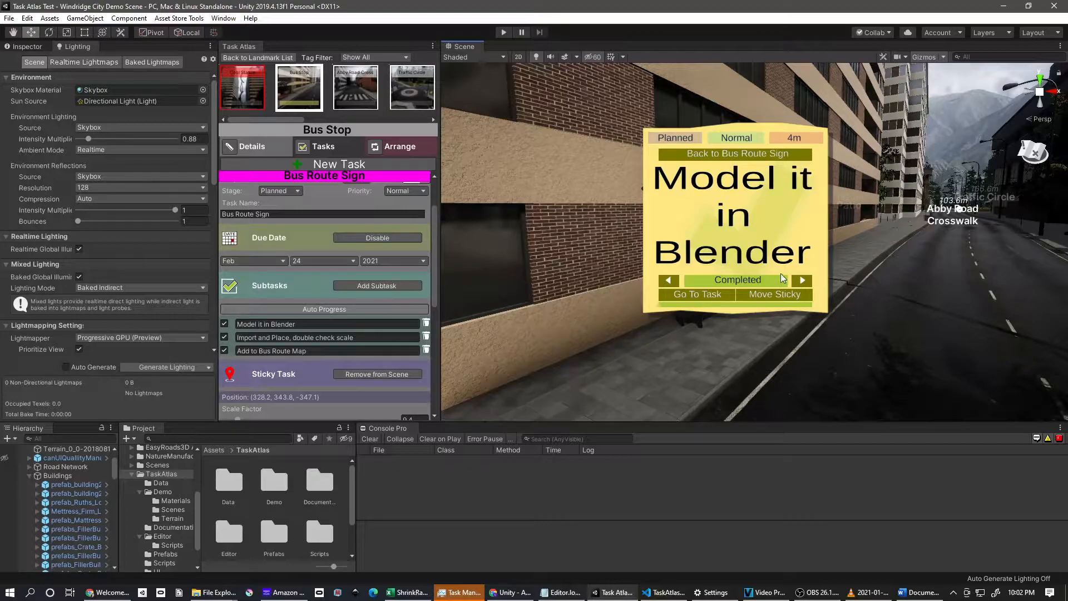
pyautogui.click(800, 280)
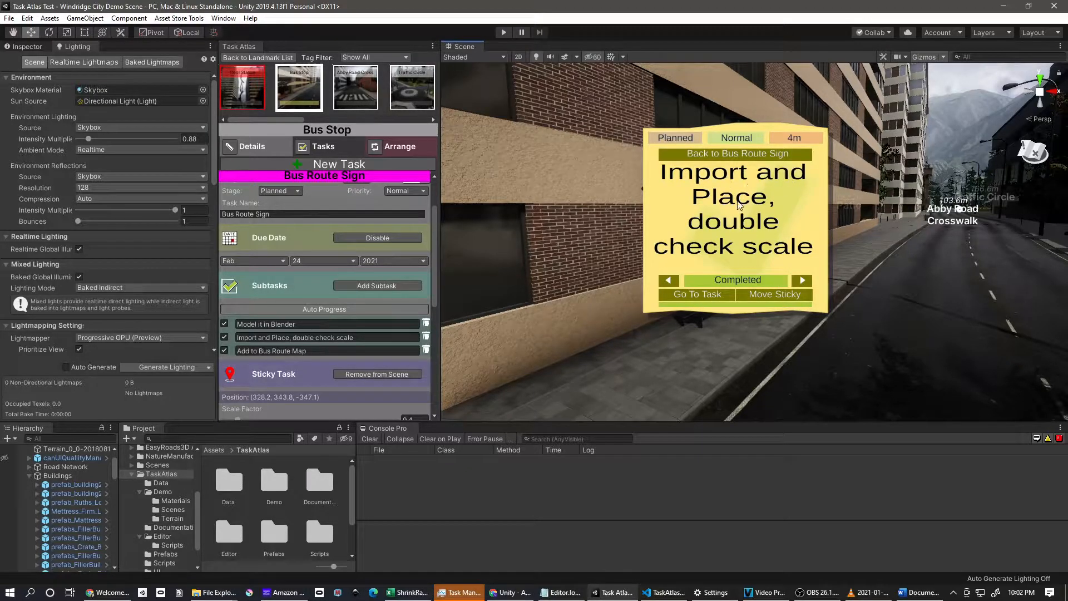
pyautogui.click(807, 277)
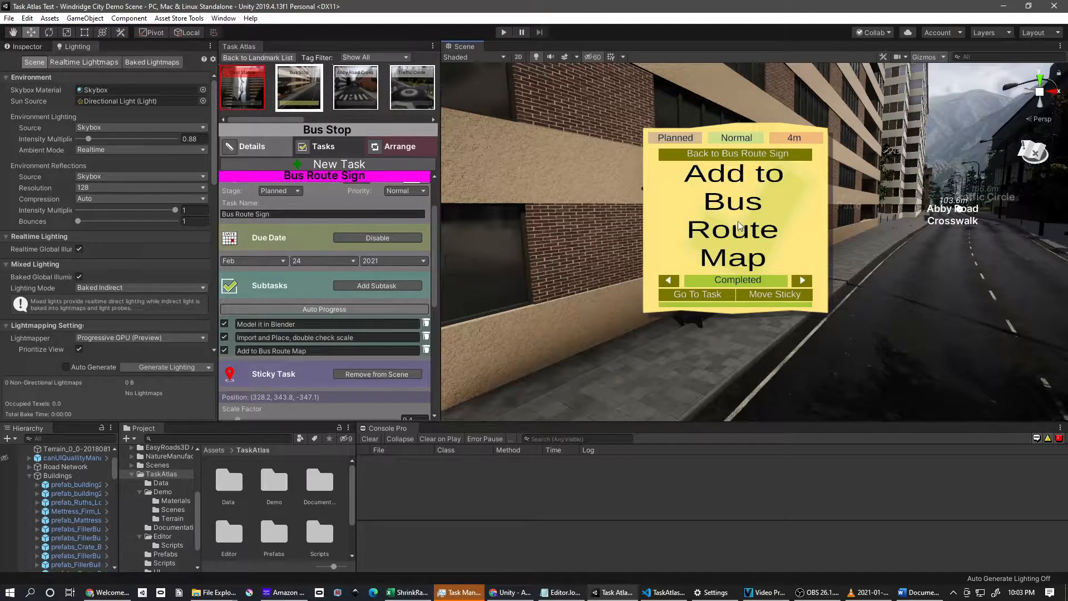
# Step: From the sticky, mark the Add to Bus Route Map and Import and Place subtasks as not completed
pyautogui.click(736, 279)
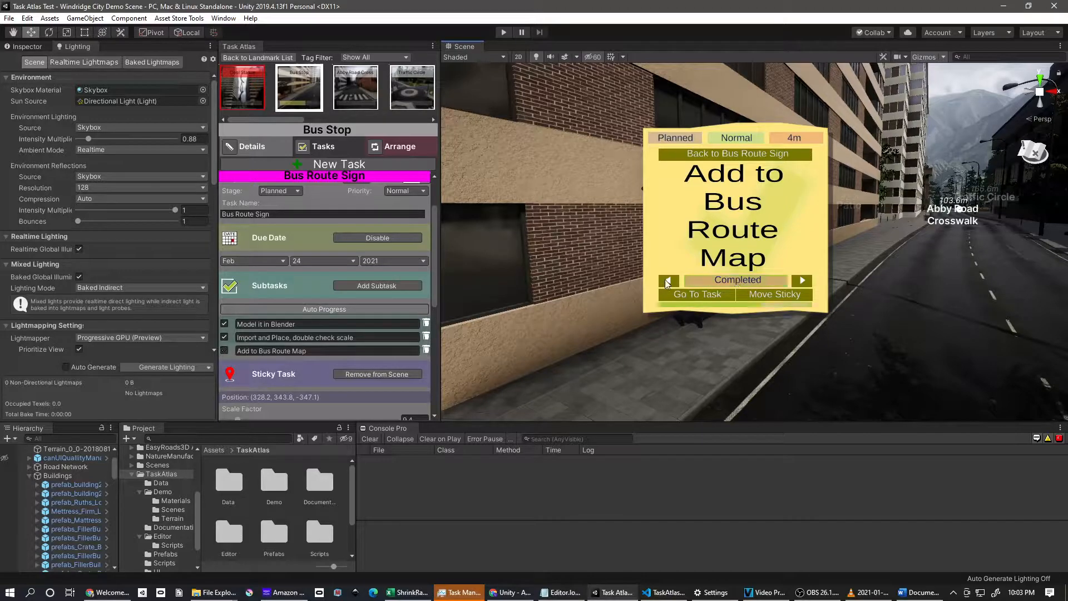
pyautogui.click(668, 279)
pyautogui.click(730, 284)
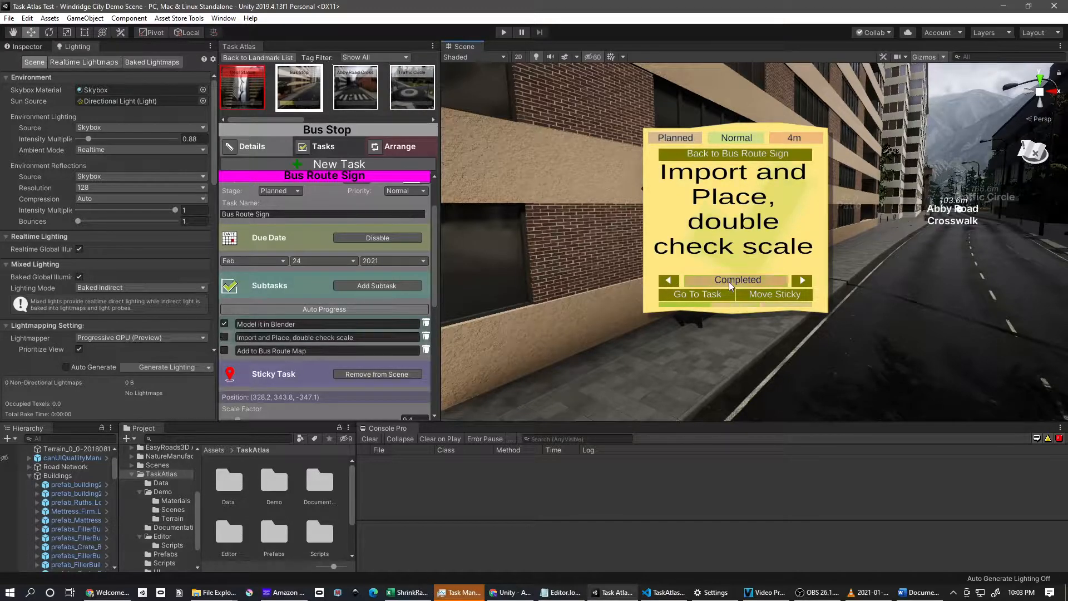
pyautogui.click(802, 280)
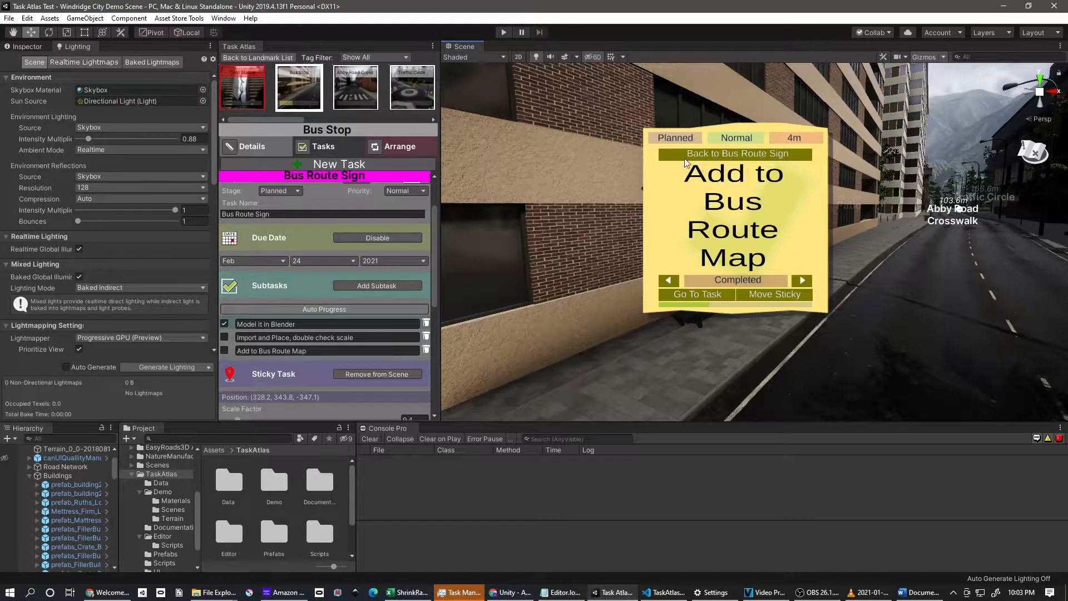
# Step: Set the Bus Route Sign task's stage to Active and priority to Urgent, and view its sticky from a distance
pyautogui.click(274, 192)
pyautogui.click(274, 211)
pyautogui.click(405, 191)
pyautogui.click(405, 254)
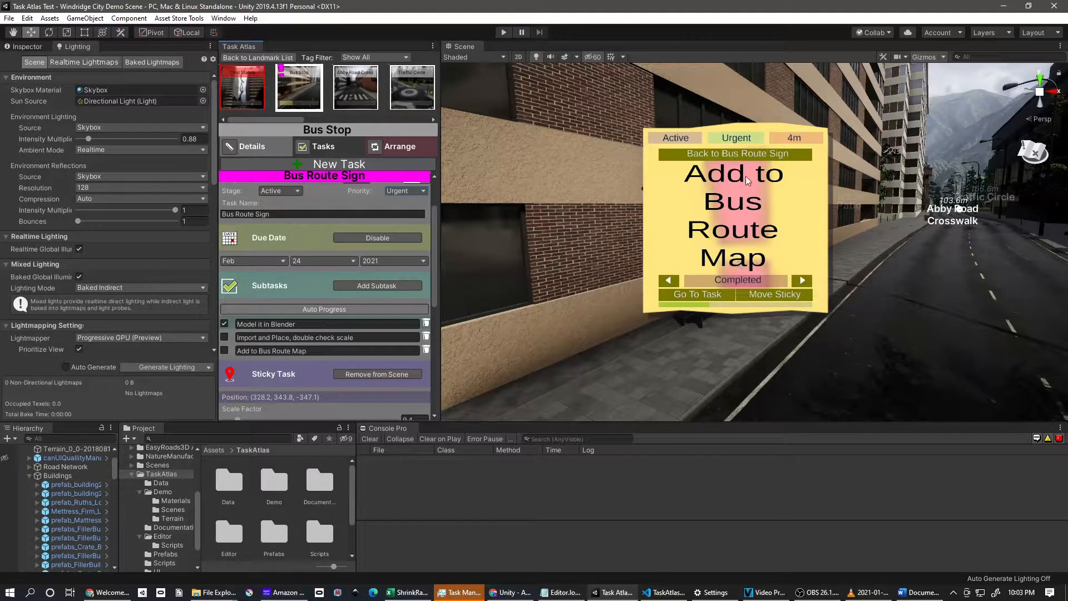
pyautogui.press('s')
pyautogui.moveTo(944, 259); pyautogui.dragTo(893, 293, button='right')
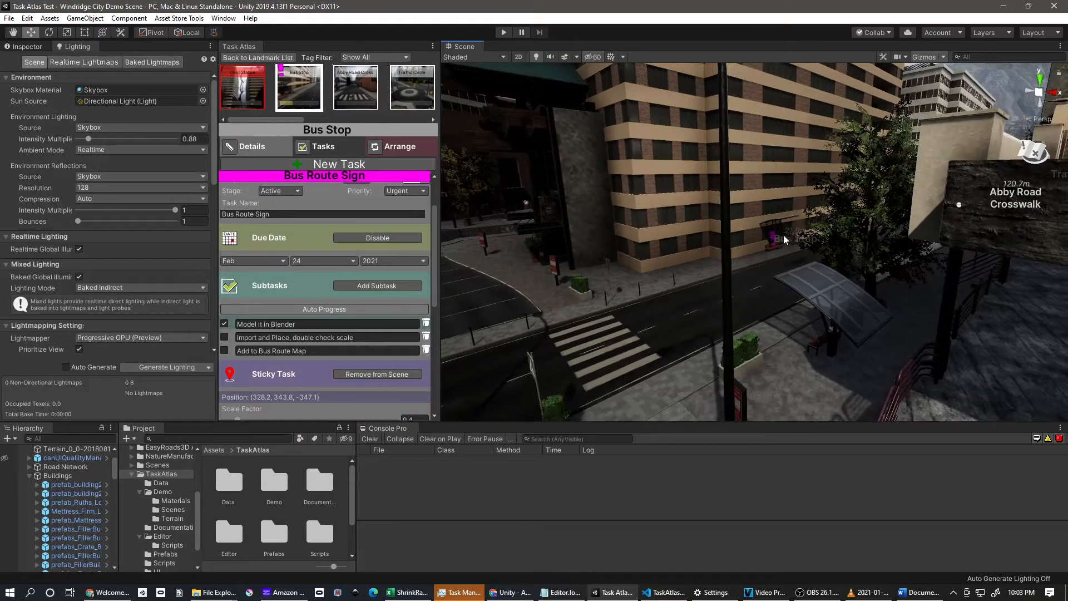
pyautogui.moveTo(799, 261); pyautogui.dragTo(897, 241, button='right')
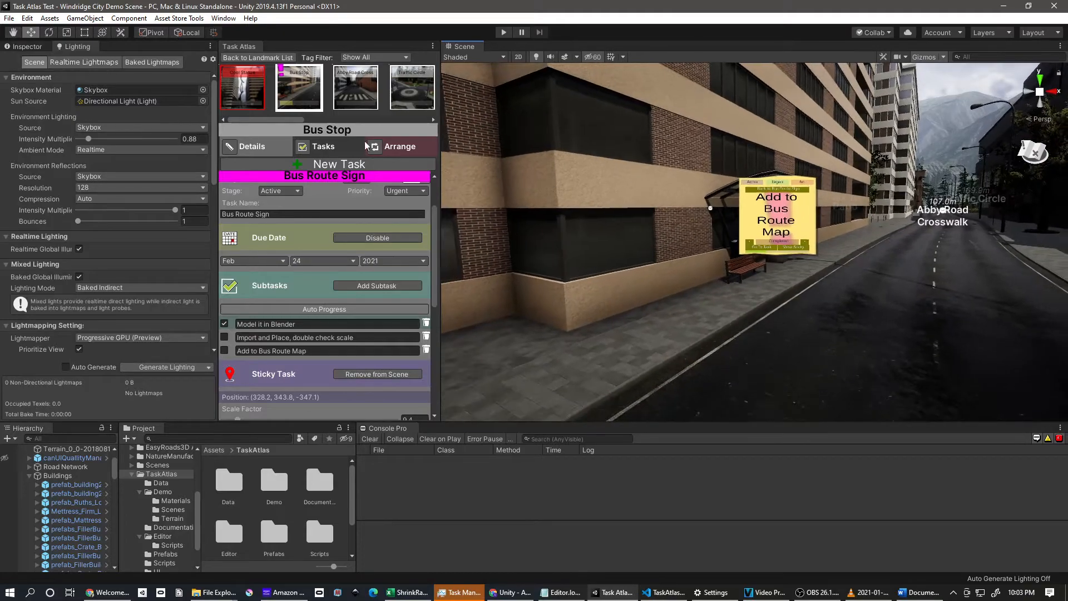
# Step: Return to the landmark list, hide the sticky tasks in the scene, and toggle label hiding on and off
pyautogui.click(250, 58)
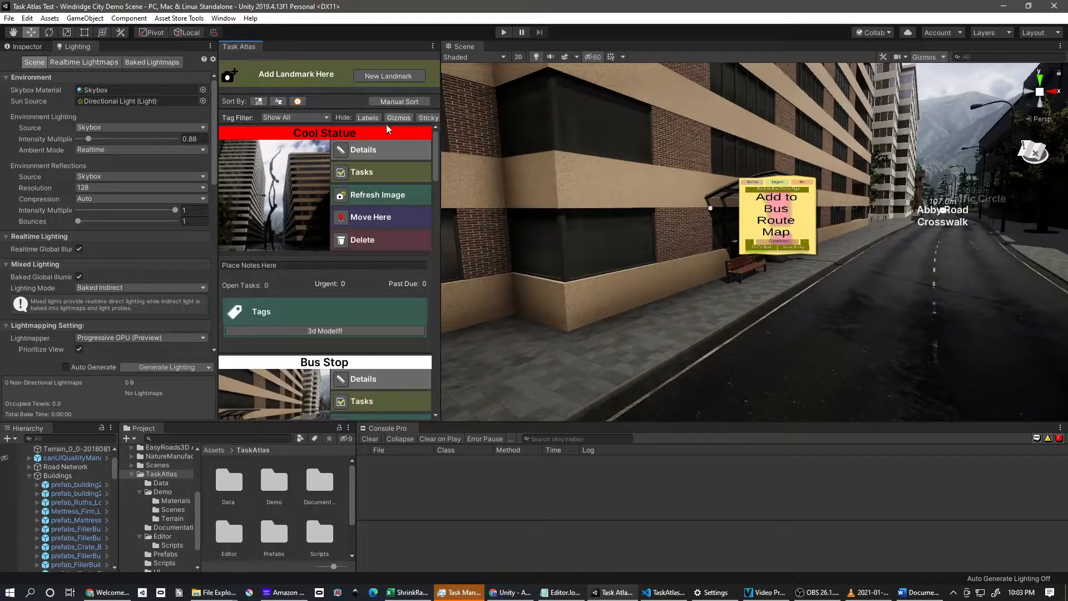
pyautogui.click(424, 121)
pyautogui.moveTo(649, 222); pyautogui.dragTo(712, 222, button='right')
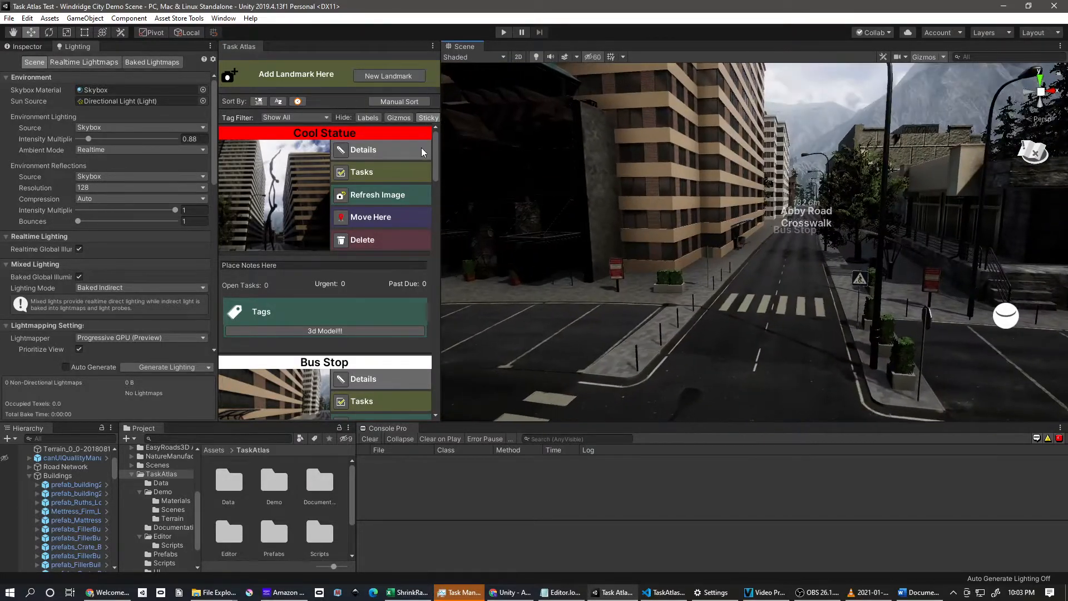
pyautogui.click(374, 119)
pyautogui.click(374, 120)
# Step: Sort the landmark list by distance from the scene view and look through the order
pyautogui.click(257, 102)
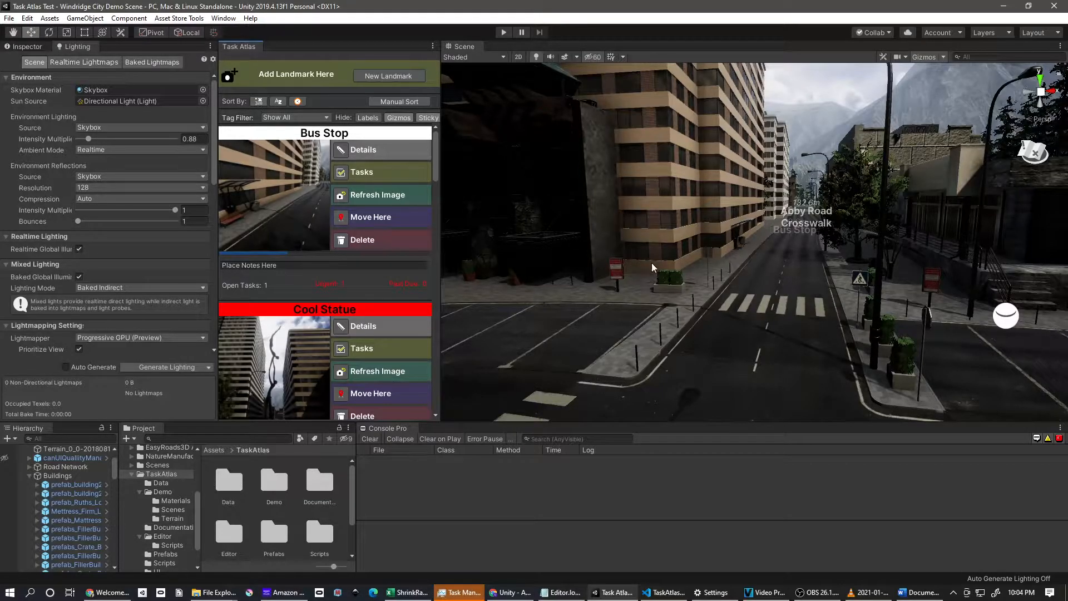
pyautogui.moveTo(652, 255); pyautogui.dragTo(695, 244, button='right')
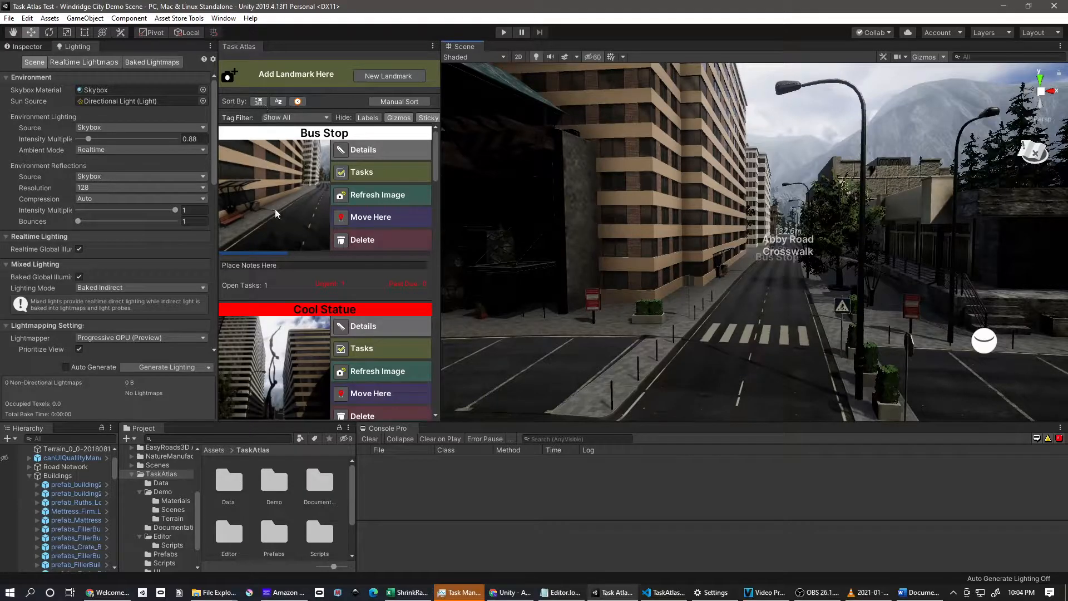
pyautogui.scroll(-3, 276, 222)
pyautogui.scroll(-5, 276, 231)
pyautogui.scroll(8, 273, 232)
# Step: Sort the landmark list alphabetically, browse it, and return it to distance order
pyautogui.click(279, 102)
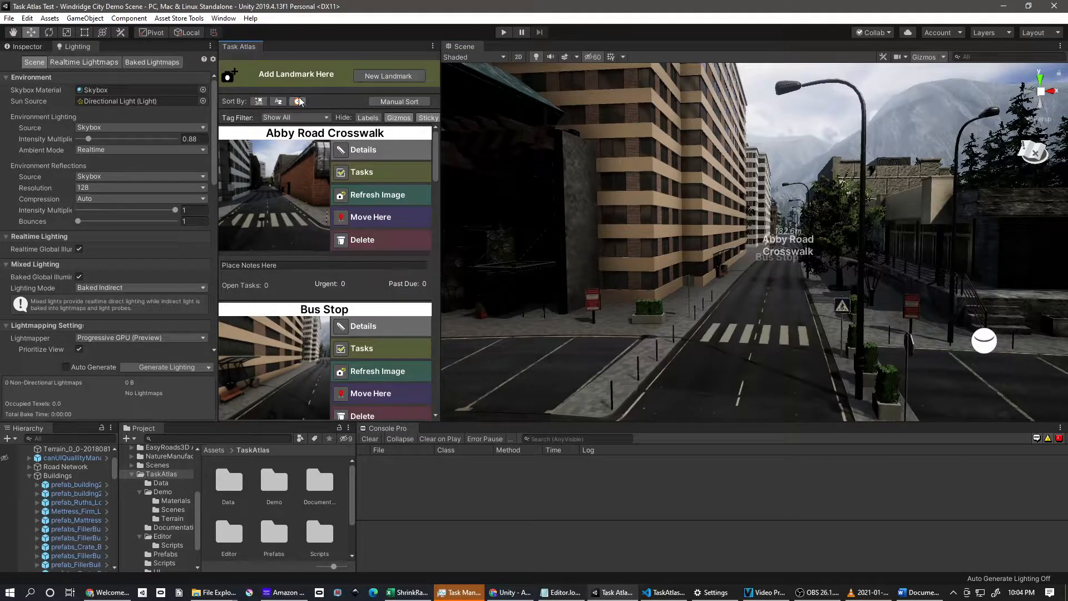
pyautogui.scroll(-5, 300, 167)
pyautogui.scroll(-3, 299, 234)
pyautogui.scroll(-5, 296, 248)
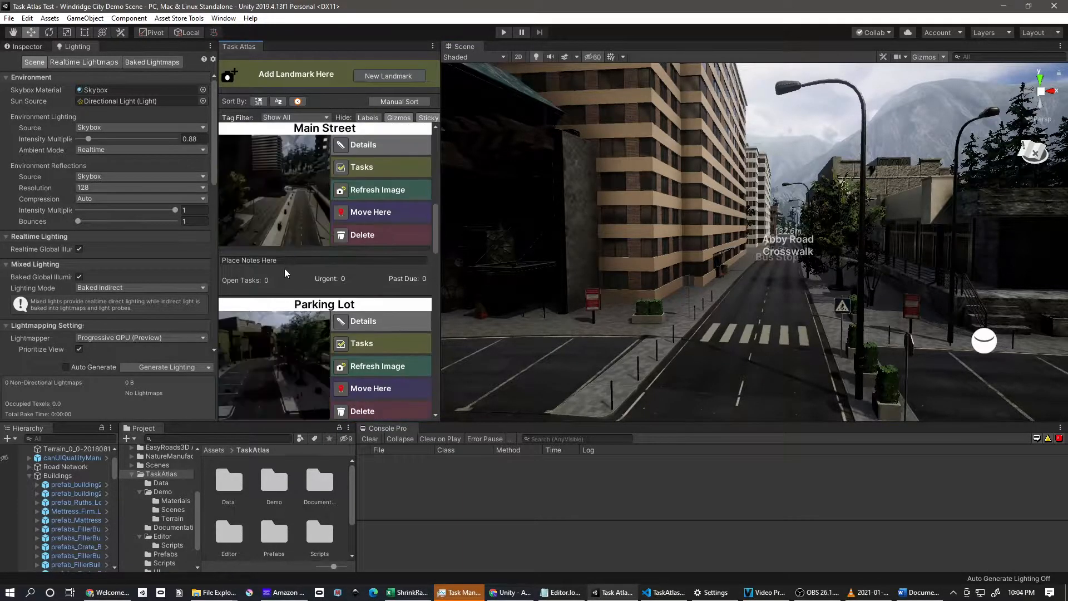
pyautogui.moveTo(436, 296); pyautogui.dragTo(433, 143)
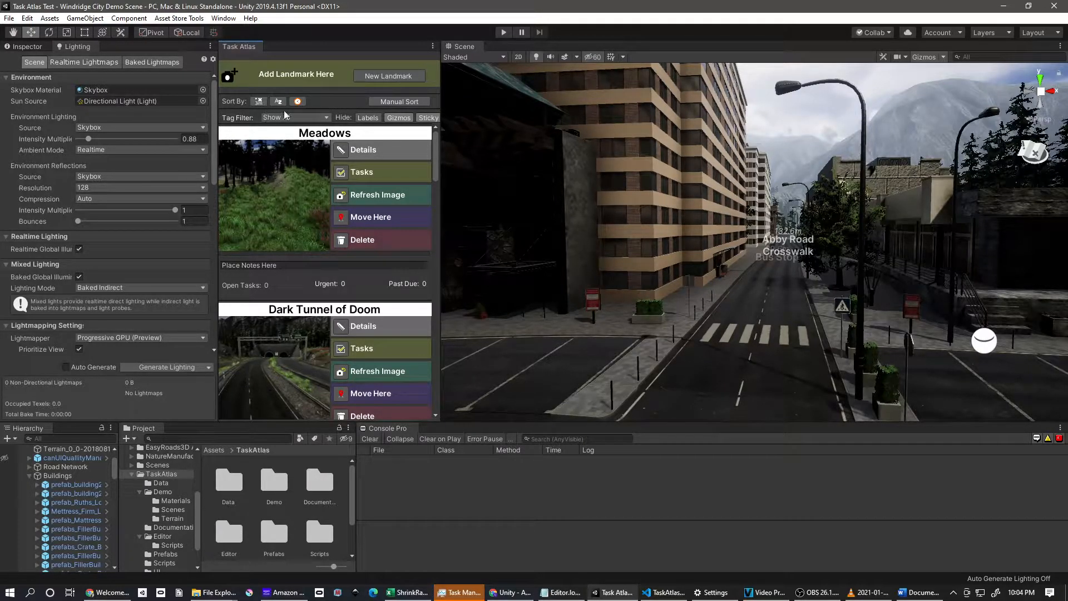
pyautogui.click(259, 104)
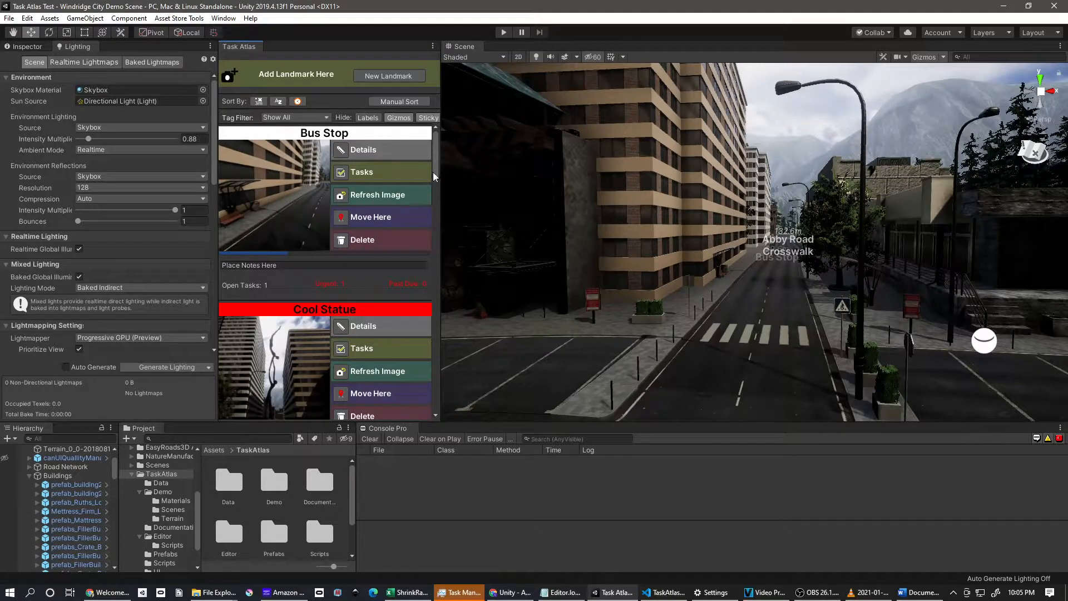
pyautogui.moveTo(432, 175)
pyautogui.mouseDown()
pyautogui.moveTo(432, 188)
pyautogui.moveTo(434, 163)
pyautogui.mouseUp()
# Step: Manually reorder the landmarks so Cool Statue sits fifth, between Patio and Parking Lot, and leave manual sorting
pyautogui.click(382, 100)
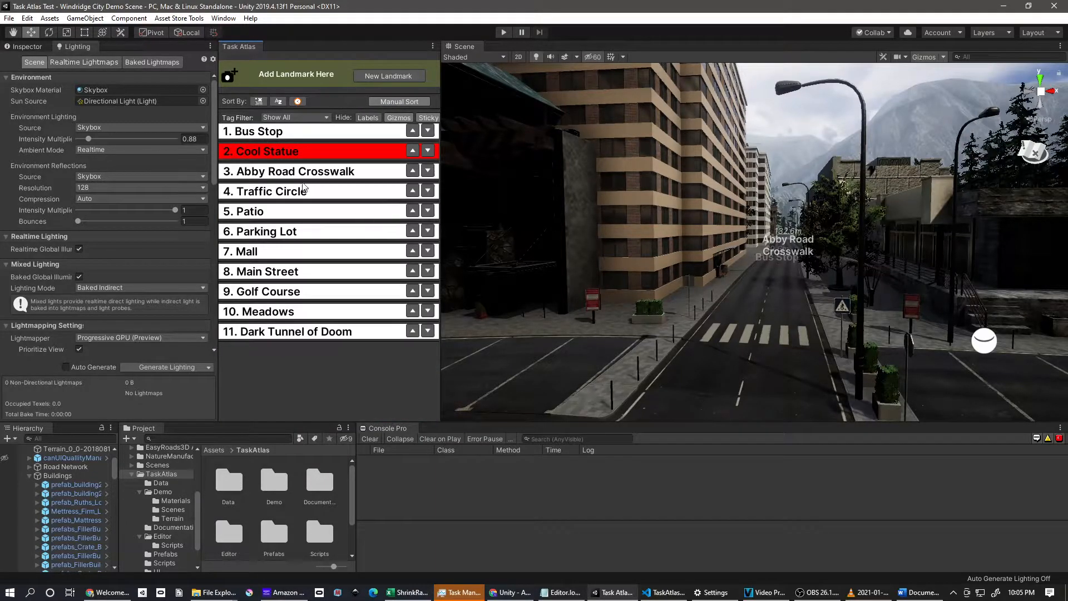
pyautogui.click(427, 151)
pyautogui.click(413, 171)
pyautogui.click(414, 149)
pyautogui.click(426, 134)
pyautogui.click(427, 151)
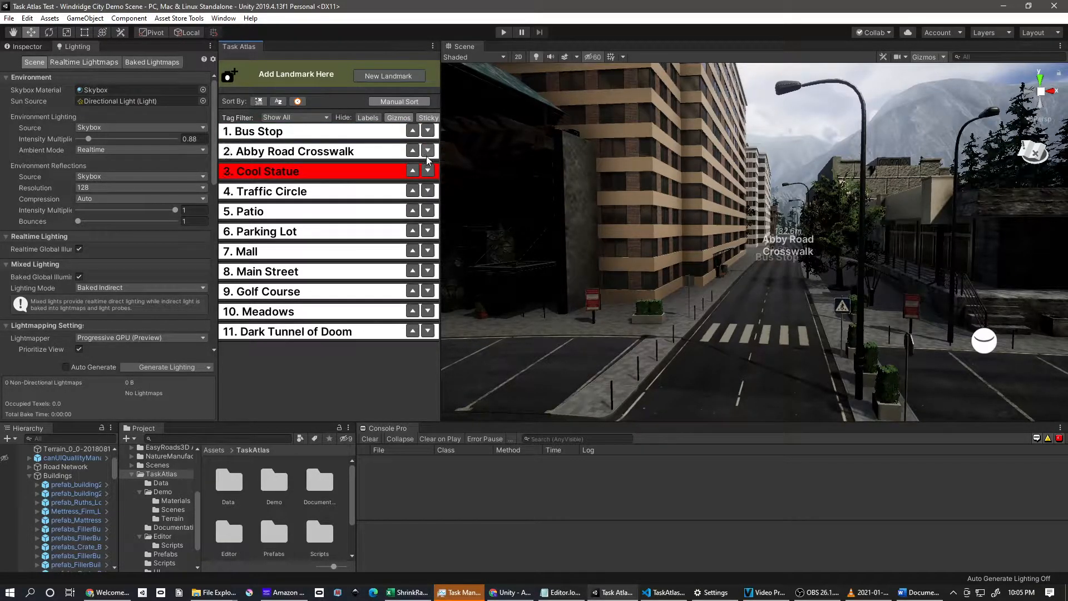
pyautogui.click(427, 170)
pyautogui.click(427, 190)
pyautogui.click(427, 211)
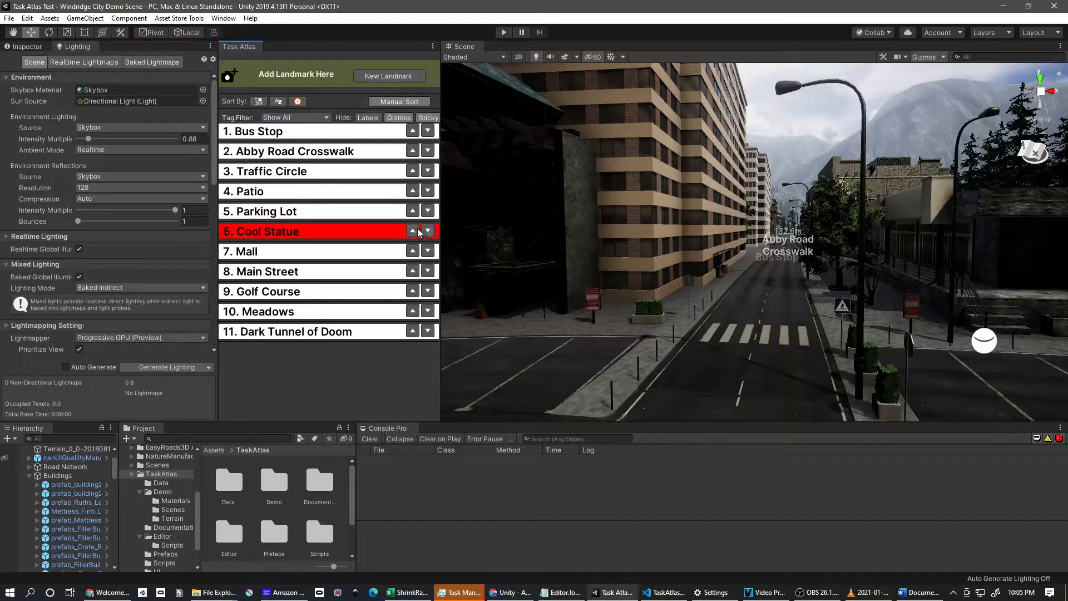
pyautogui.click(412, 231)
pyautogui.click(384, 103)
# Step: Check the reordered landmark list, open the Bus Stop tasks and add a new task named Add Bus
pyautogui.scroll(-15, 369, 242)
pyautogui.scroll(10, 369, 246)
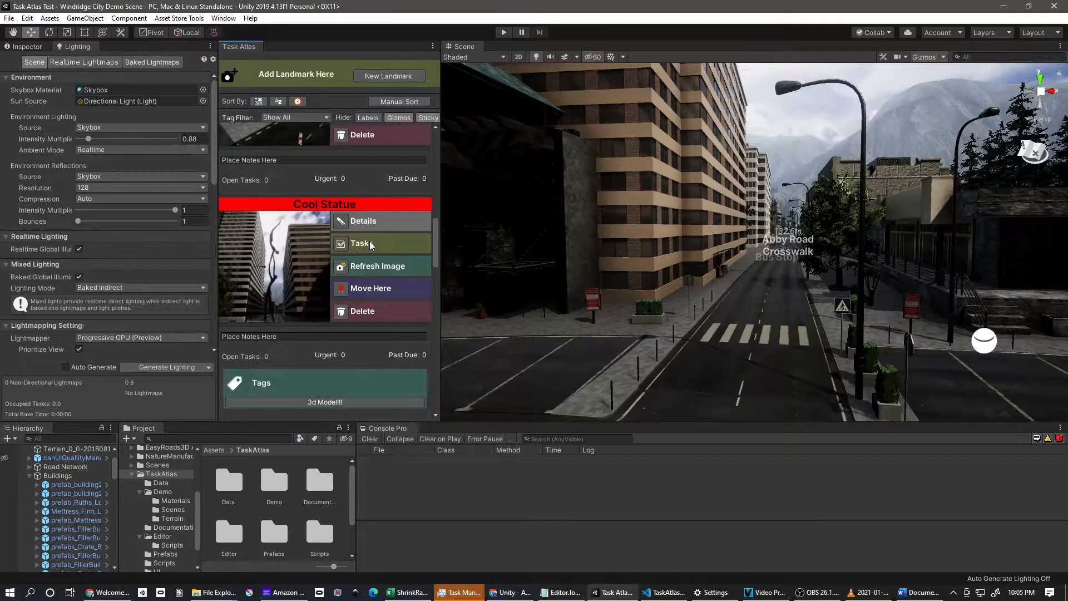
pyautogui.scroll(2, 333, 148)
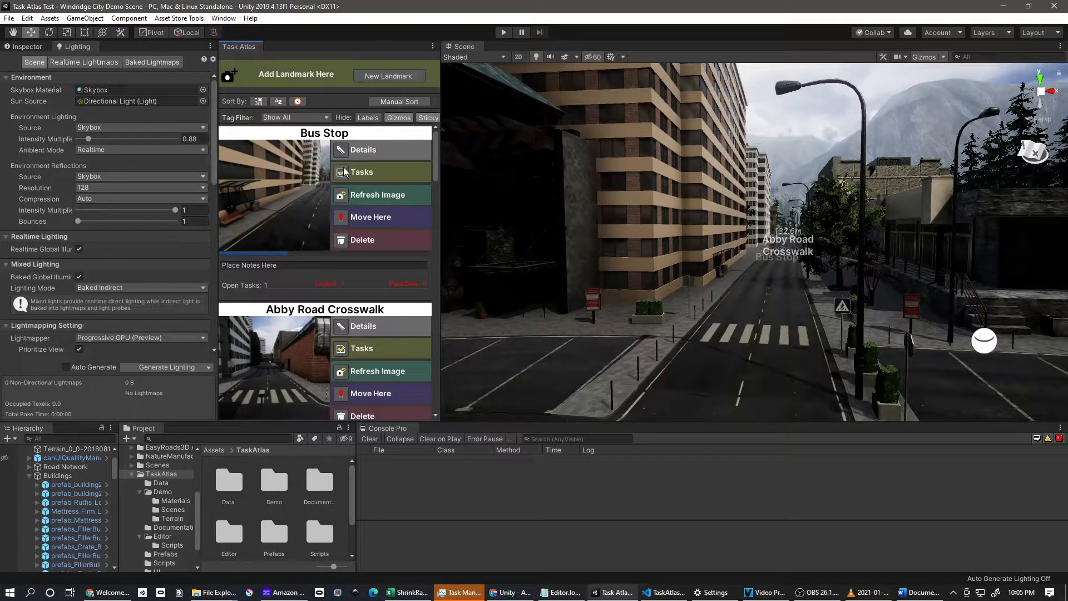
pyautogui.click(343, 172)
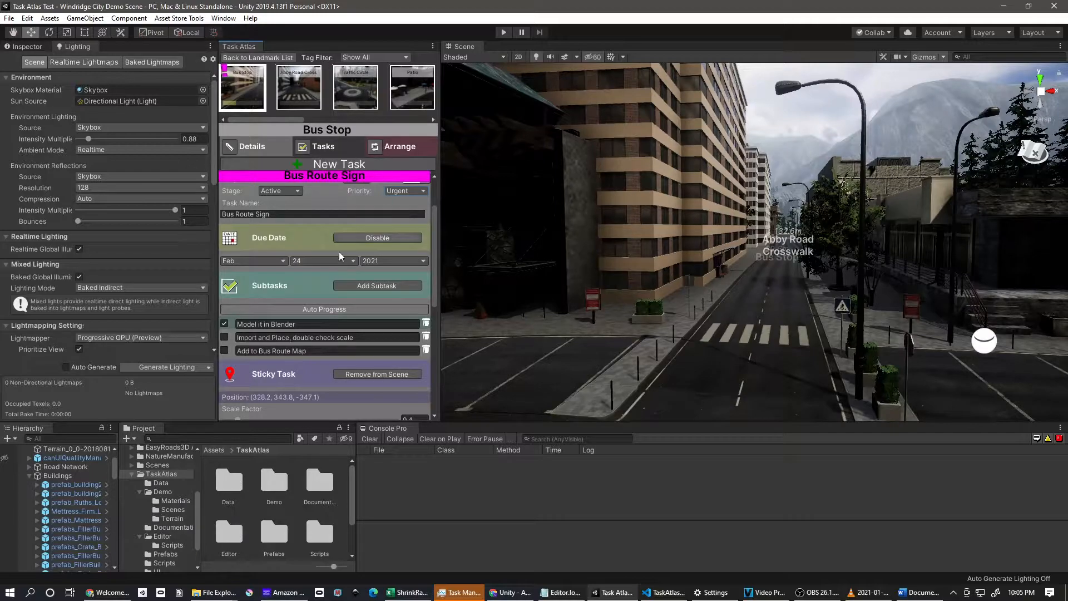
pyautogui.scroll(3, 352, 208)
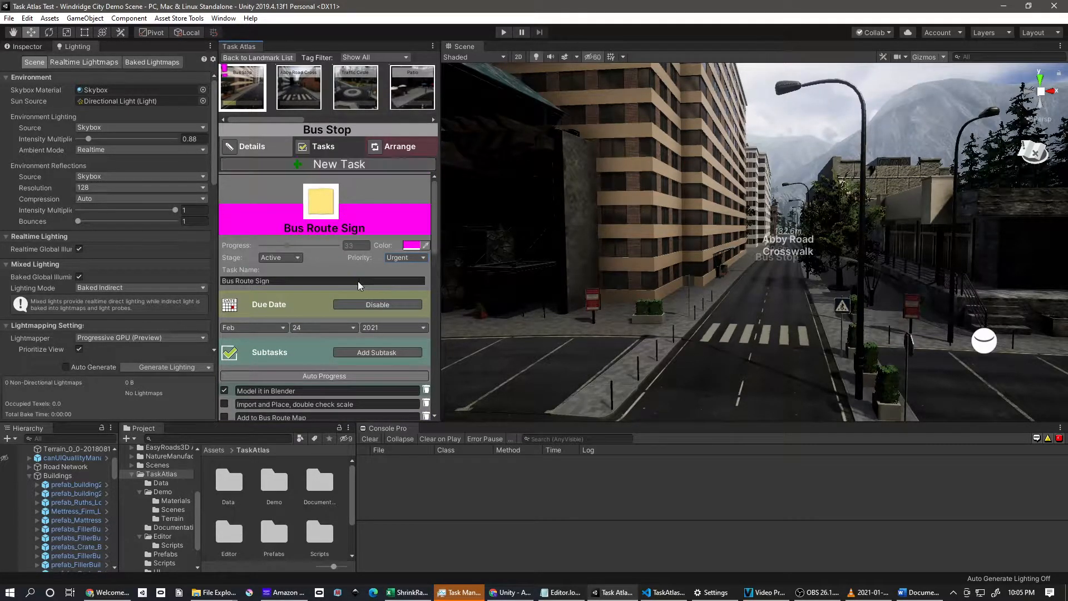
pyautogui.scroll(-10, 357, 282)
pyautogui.click(347, 162)
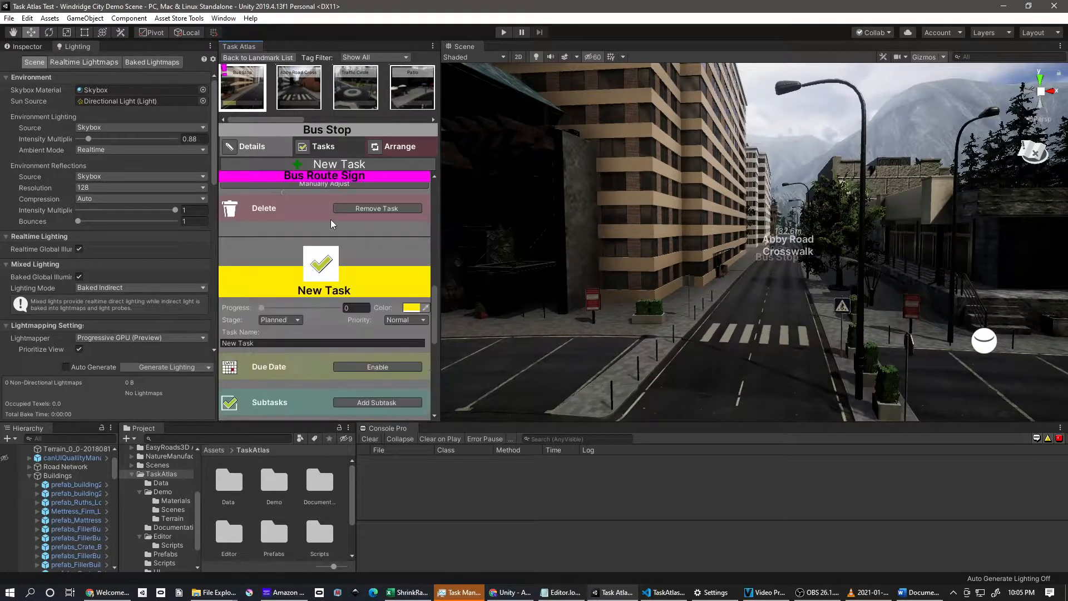
pyautogui.click(312, 343)
pyautogui.write('Add Bus')
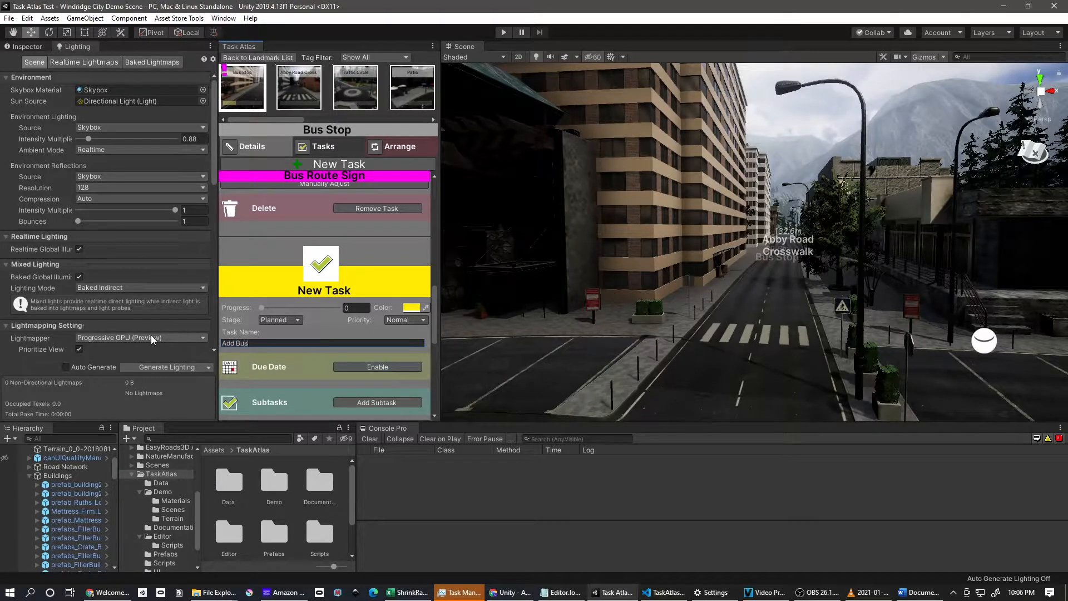
pyautogui.press('Return')
# Step: Add another task named Bystanders to the Bus Stop landmark and set its color to blue
pyautogui.scroll(-2, 331, 333)
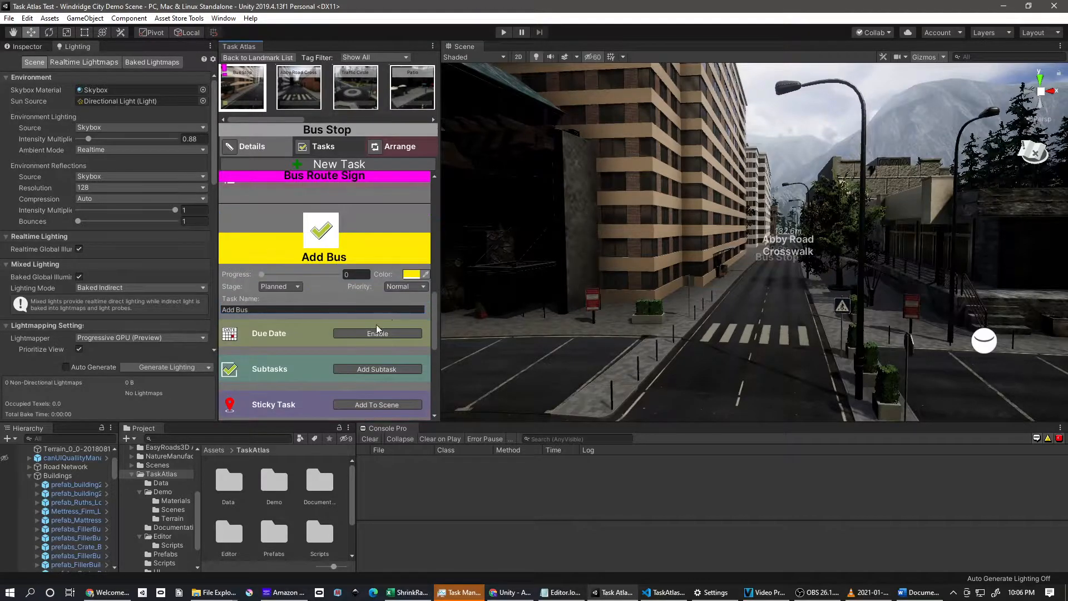
pyautogui.click(339, 164)
pyautogui.click(238, 307)
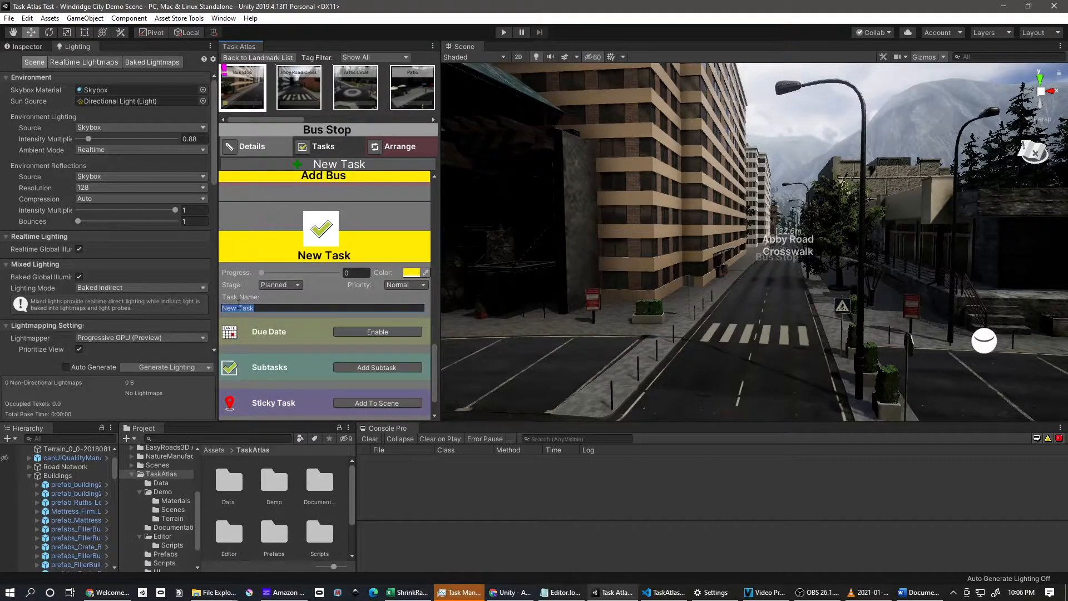
pyautogui.write('Bysto')
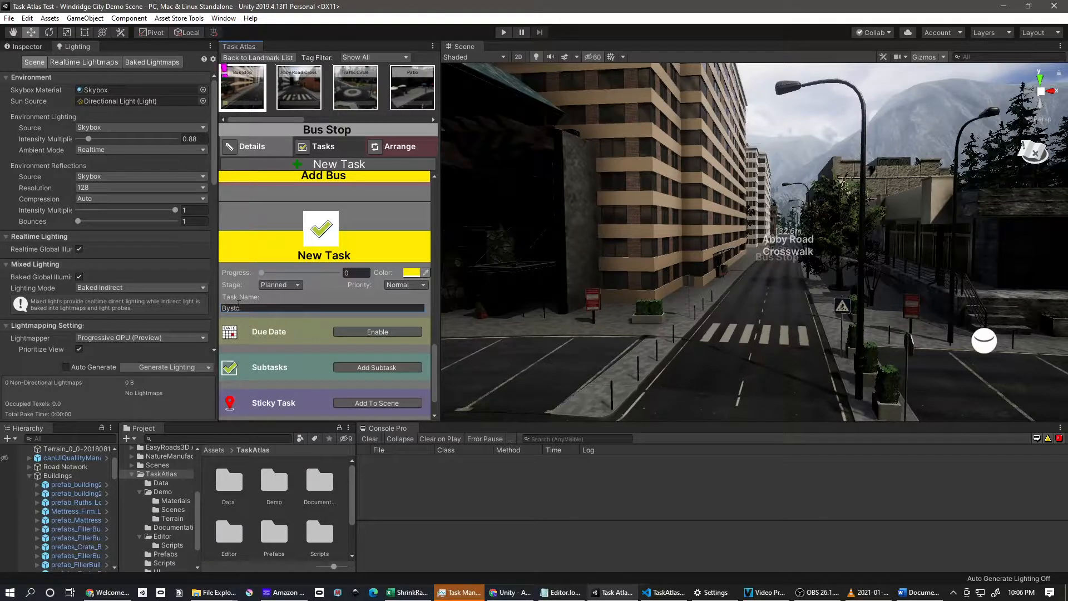
pyautogui.write('nders')
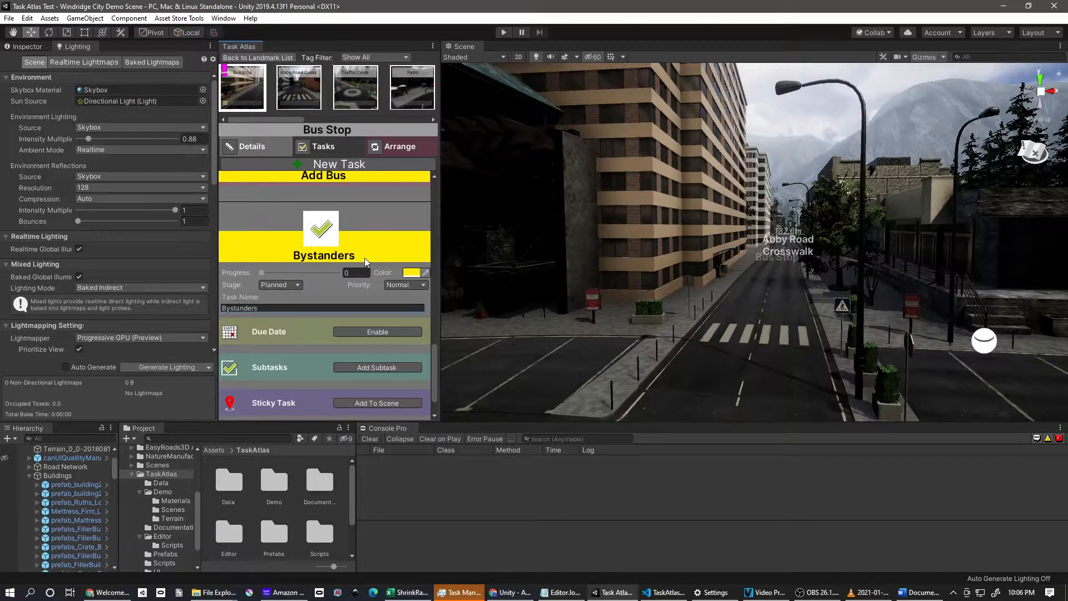
pyautogui.click(416, 273)
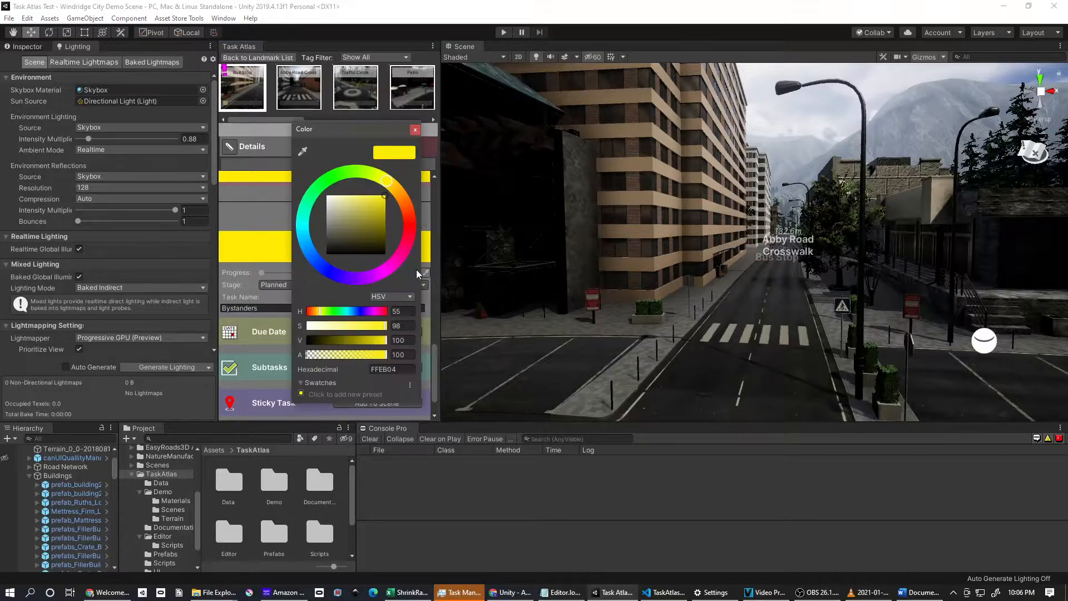
pyautogui.click(332, 266)
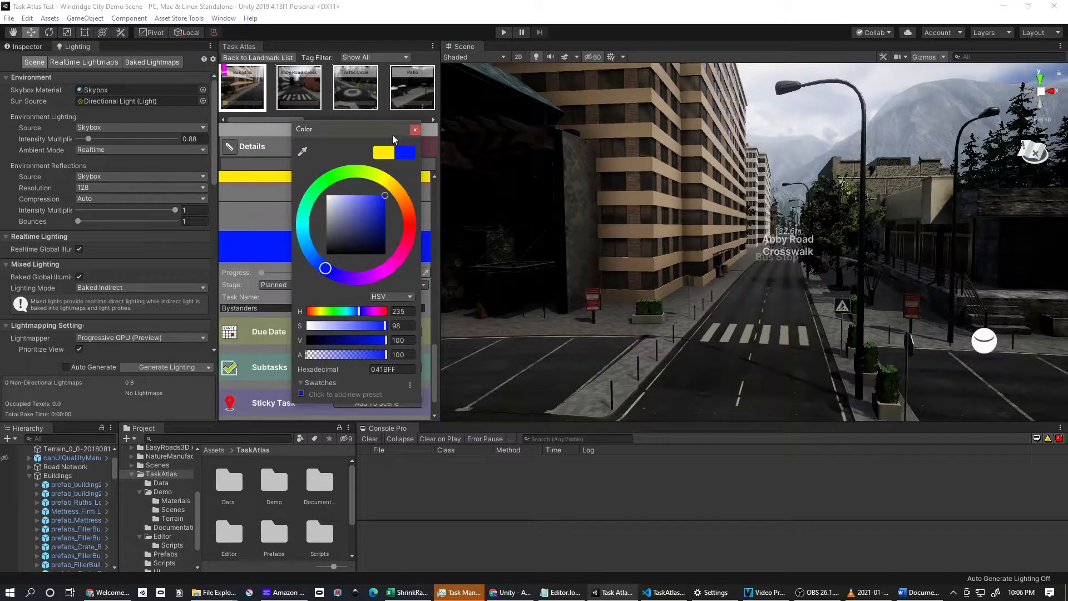
pyautogui.click(414, 130)
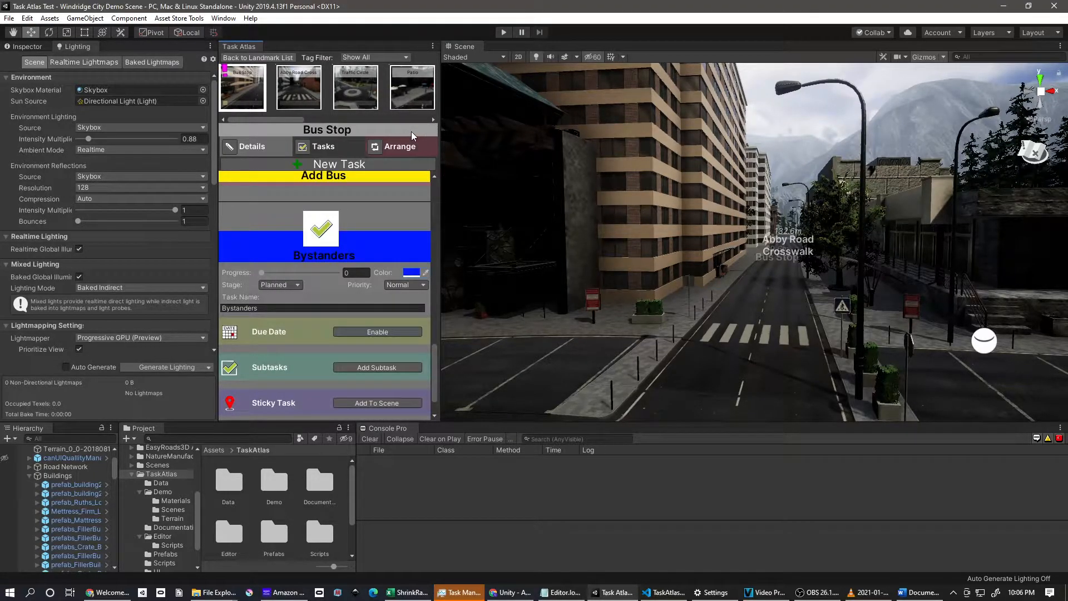
# Step: In the Bus Stop arrangement, move Add Bus above Bus Route Sign and back to second place, and look over the task list
pyautogui.click(372, 147)
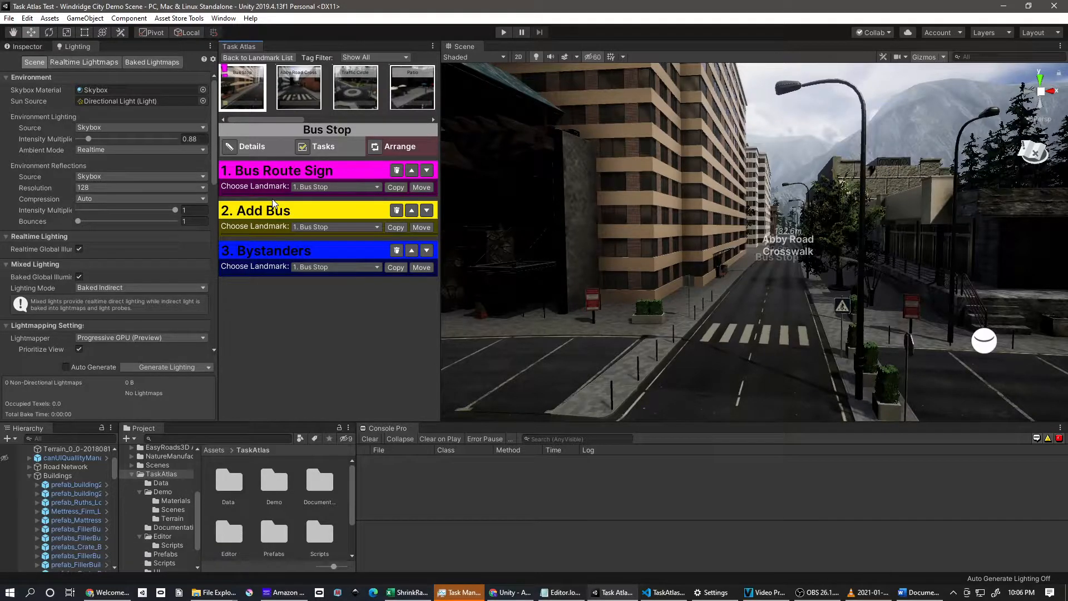
pyautogui.click(412, 211)
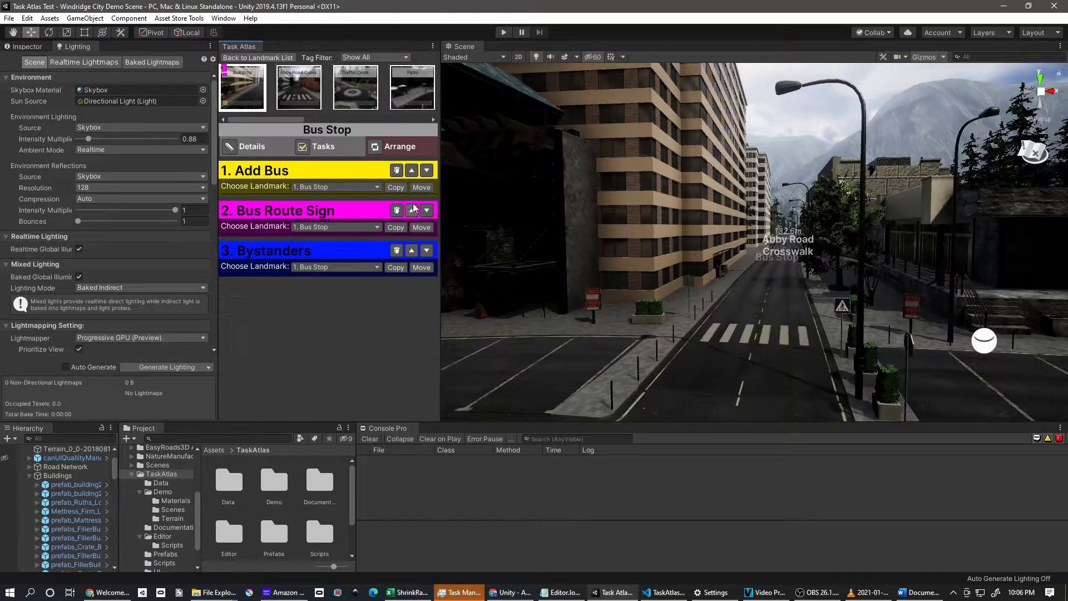
pyautogui.click(427, 170)
pyautogui.click(310, 148)
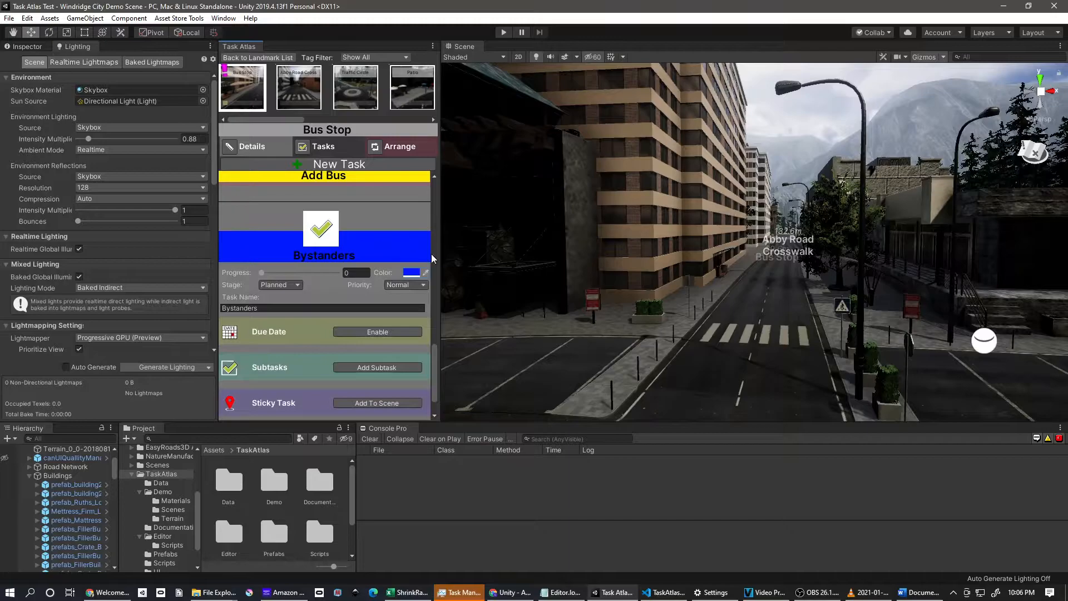
pyautogui.moveTo(436, 357); pyautogui.dragTo(432, 173)
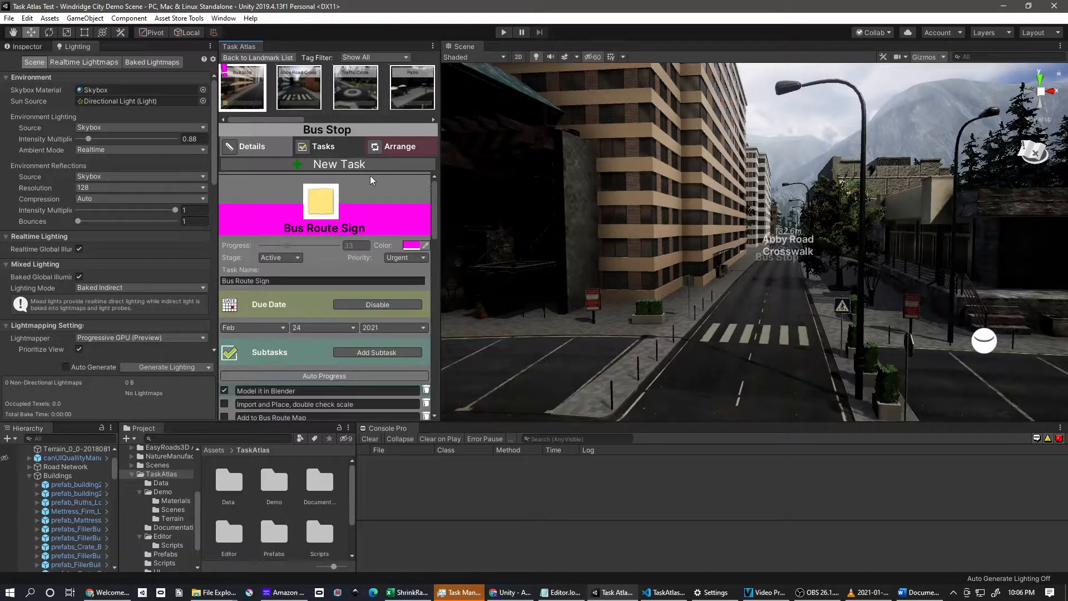
# Step: Copy the Add Bus task from Bus Stop to the Patio landmark and check it in Patio's tasks
pyautogui.click(374, 151)
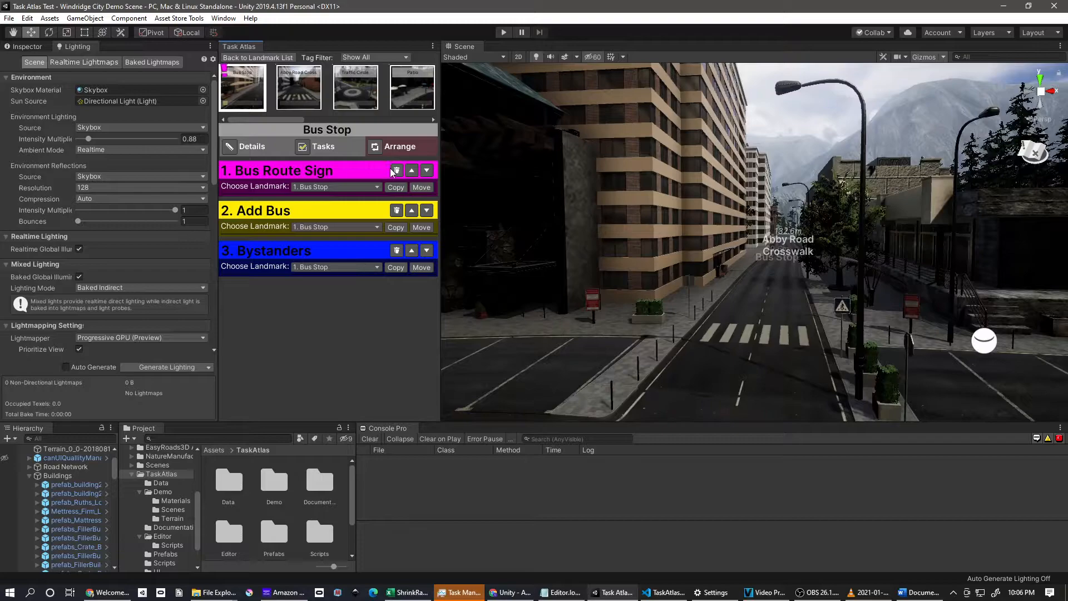
pyautogui.click(321, 186)
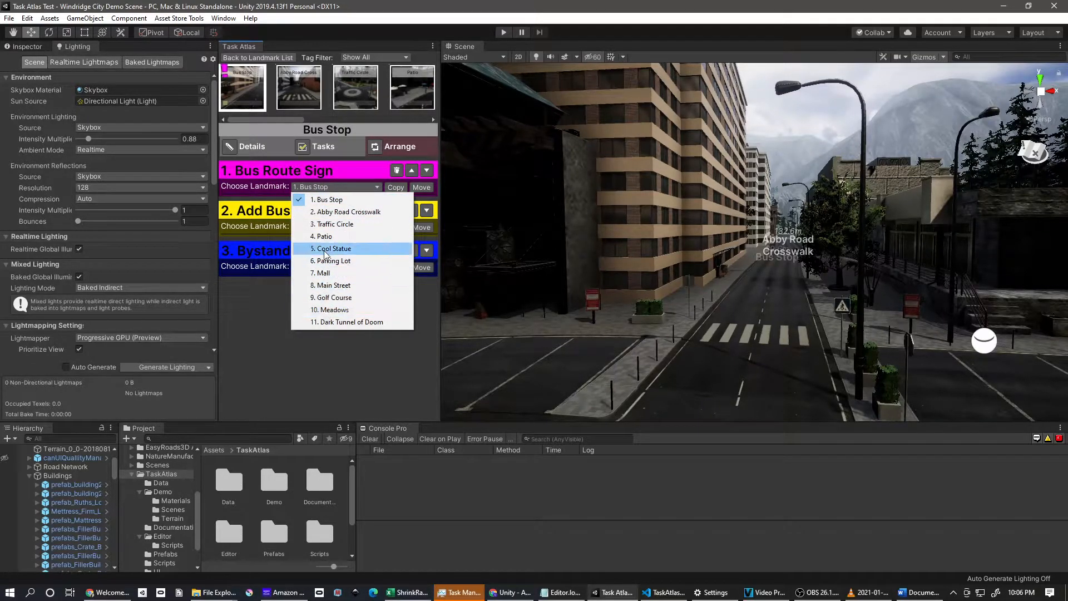
pyautogui.click(275, 333)
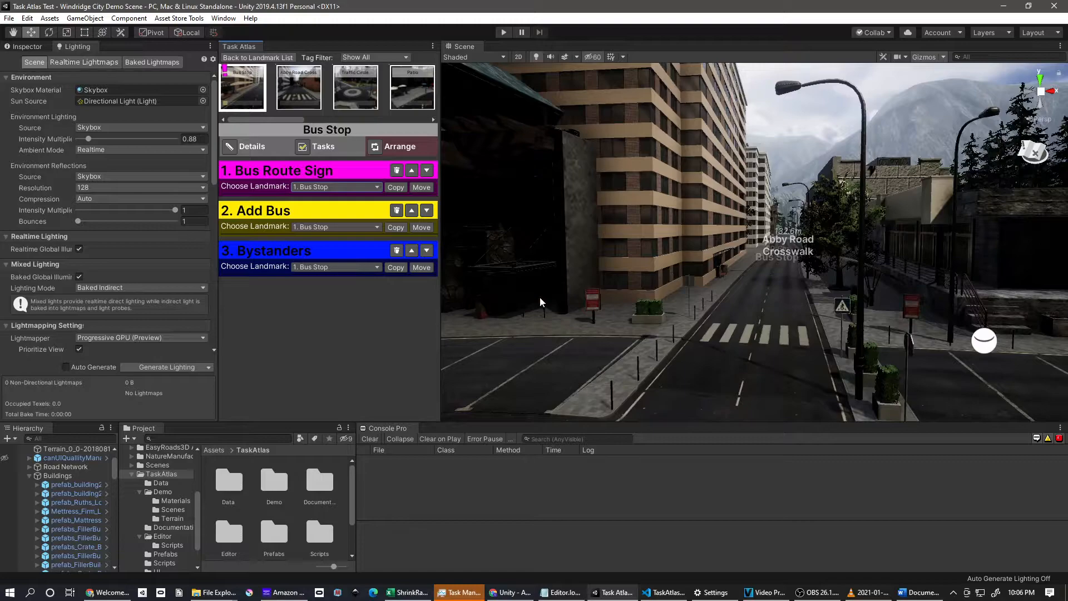
pyautogui.click(318, 226)
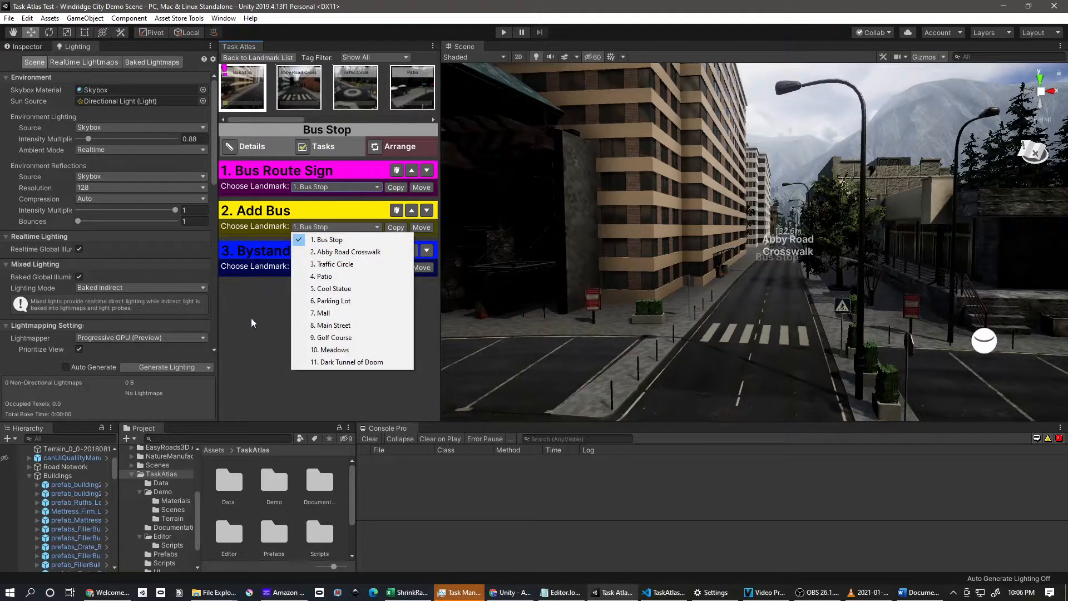
pyautogui.click(318, 276)
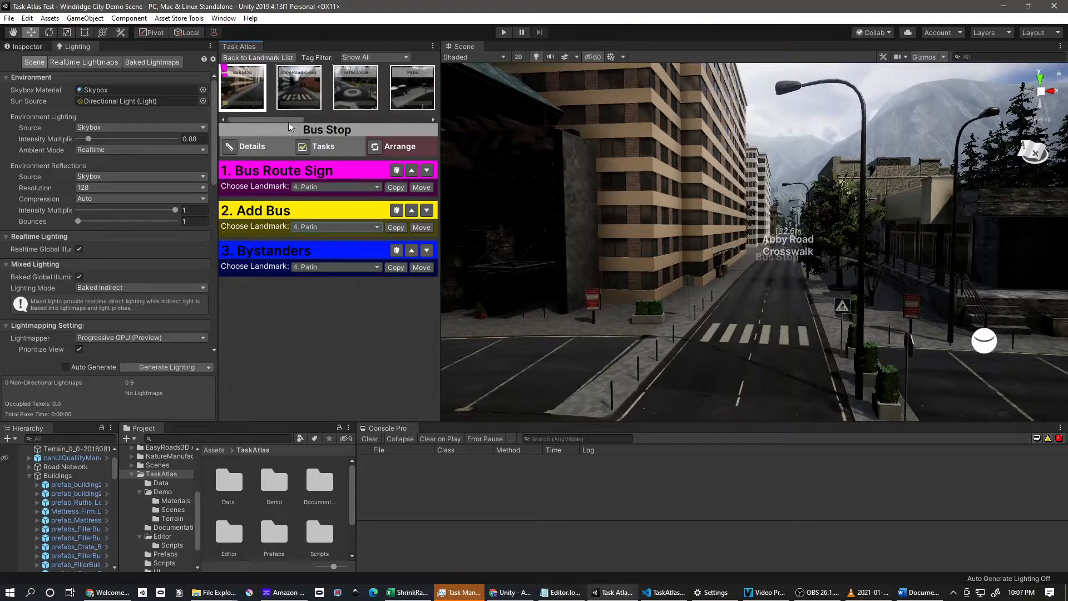
pyautogui.moveTo(288, 122); pyautogui.dragTo(303, 119)
pyautogui.click(354, 95)
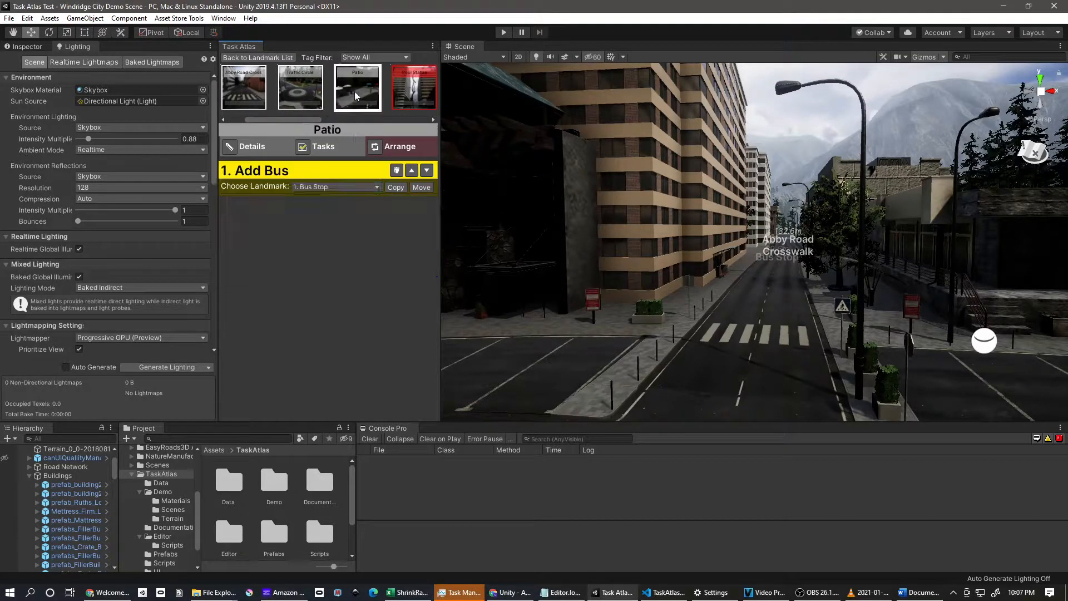
pyautogui.click(308, 148)
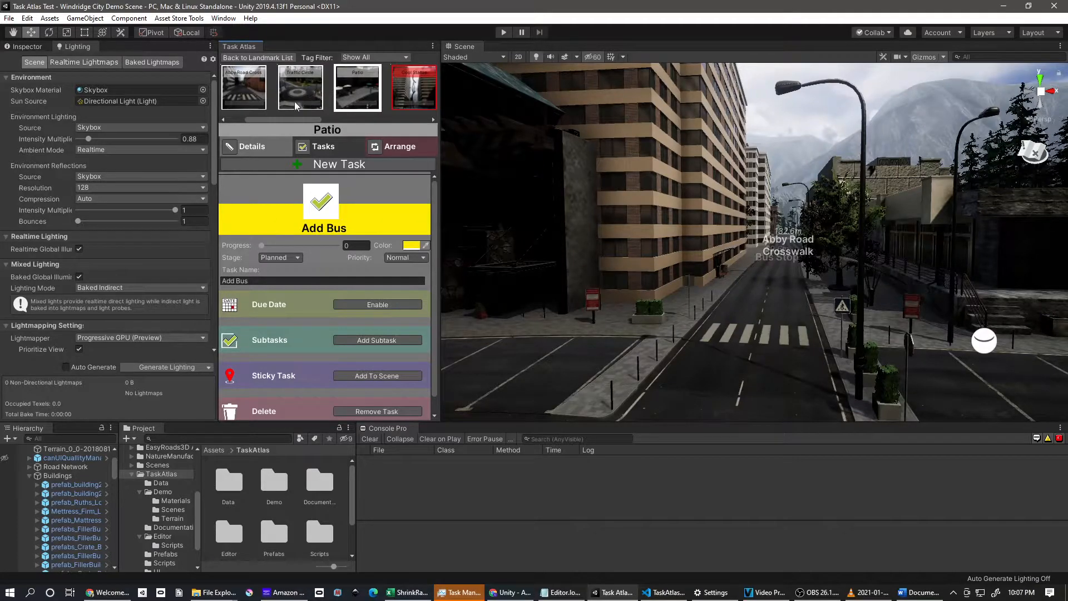
# Step: Return to Bus Stop, move its Add Bus task to the Cool Statue landmark, and check it there
pyautogui.moveTo(291, 119); pyautogui.dragTo(232, 118)
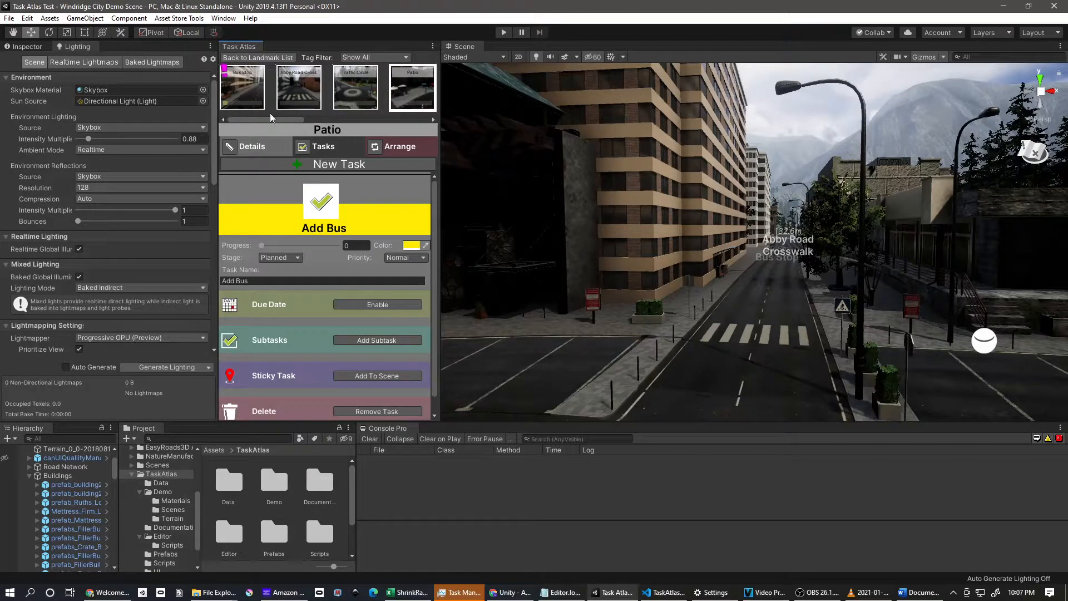
pyautogui.click(248, 86)
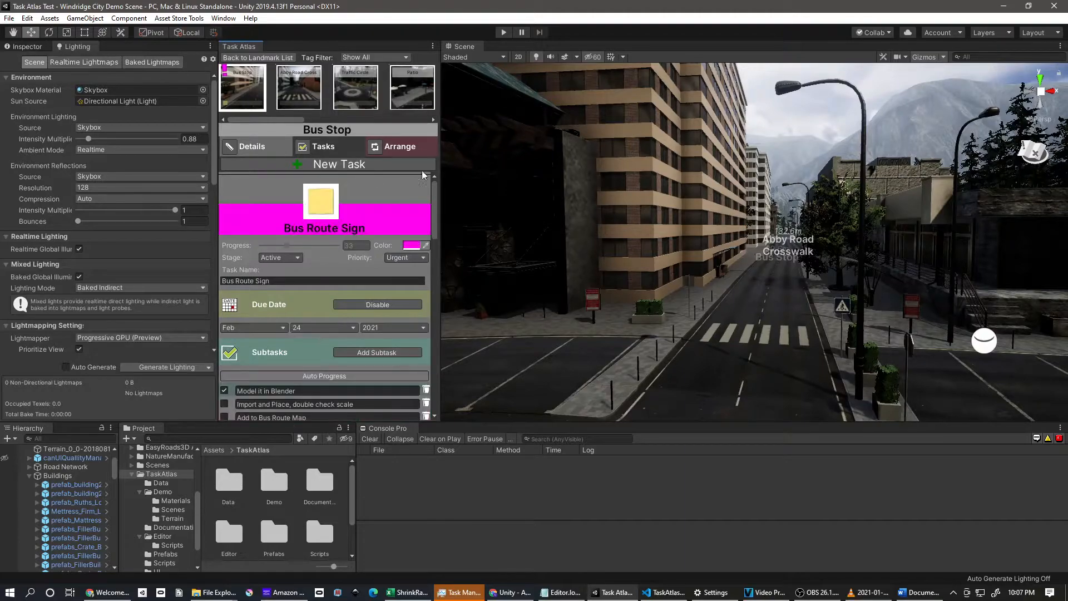
pyautogui.click(374, 153)
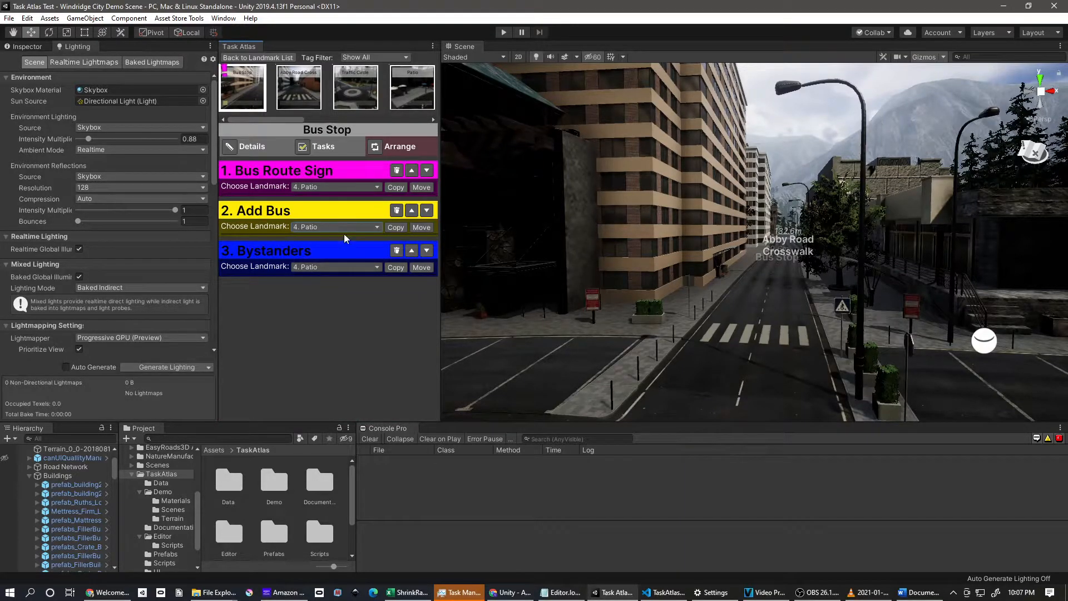
pyautogui.click(328, 226)
pyautogui.click(379, 227)
pyautogui.click(374, 224)
pyautogui.click(353, 288)
pyautogui.click(418, 229)
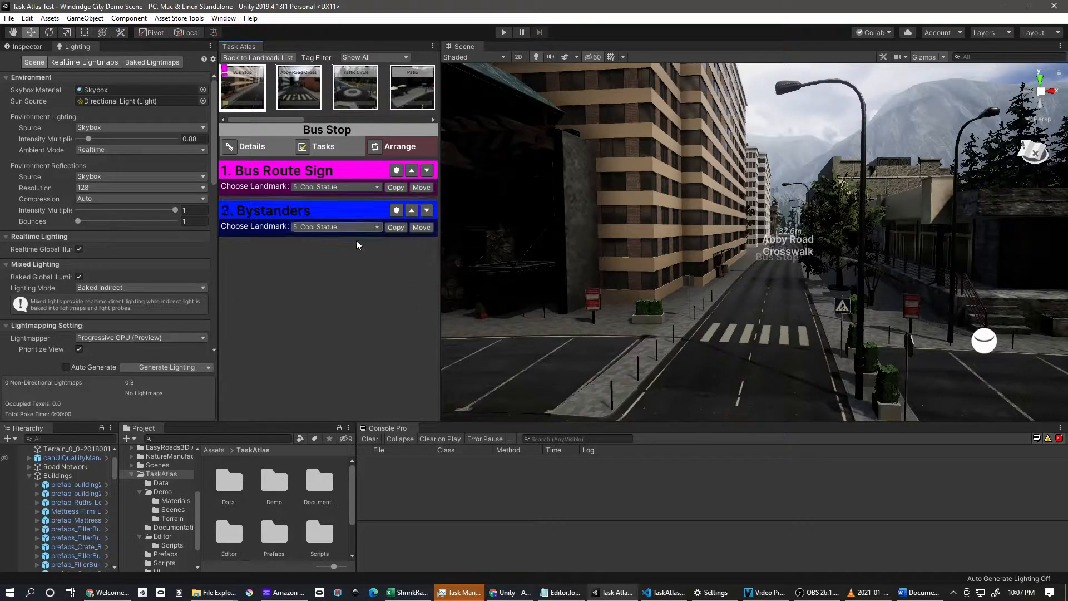
pyautogui.moveTo(292, 122); pyautogui.dragTo(322, 119)
pyautogui.click(369, 91)
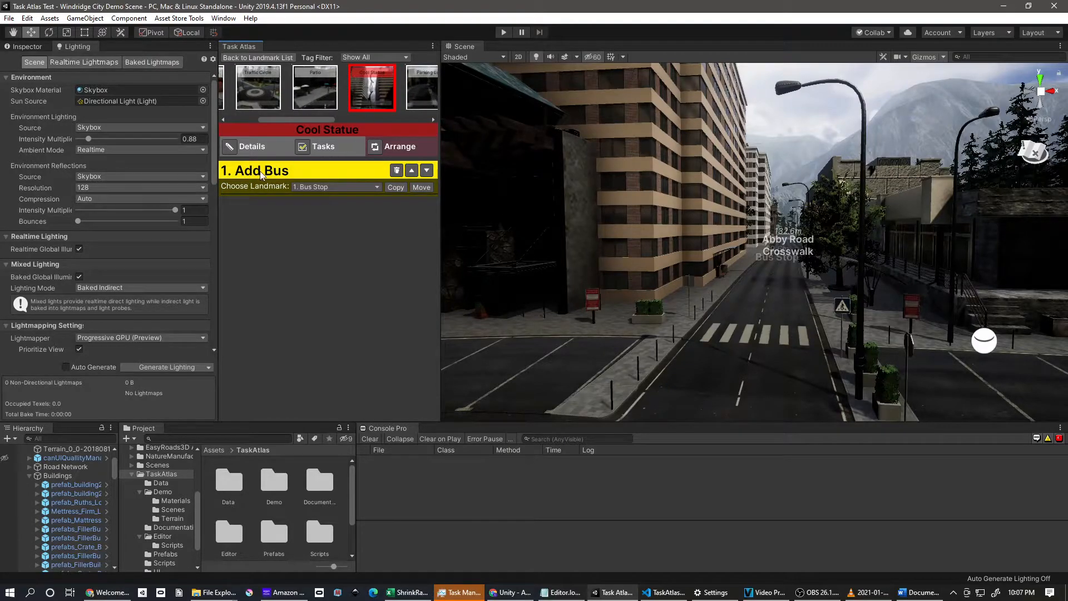
# Step: Move the Add Bus task from Cool Statue back to Bus Stop and check Bus Stop's arrangement
pyautogui.click(365, 188)
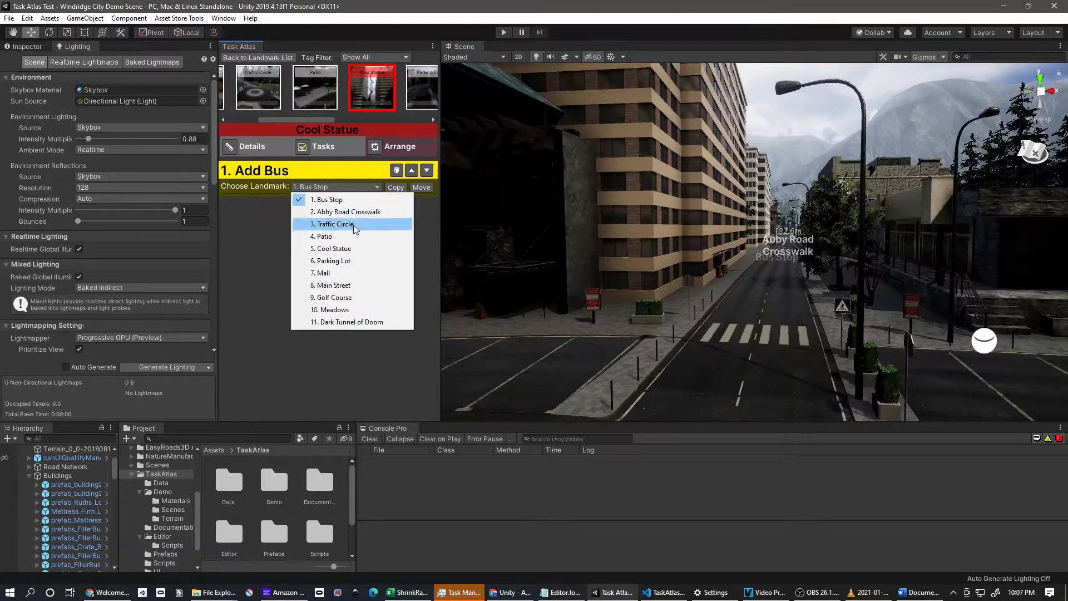
pyautogui.click(359, 200)
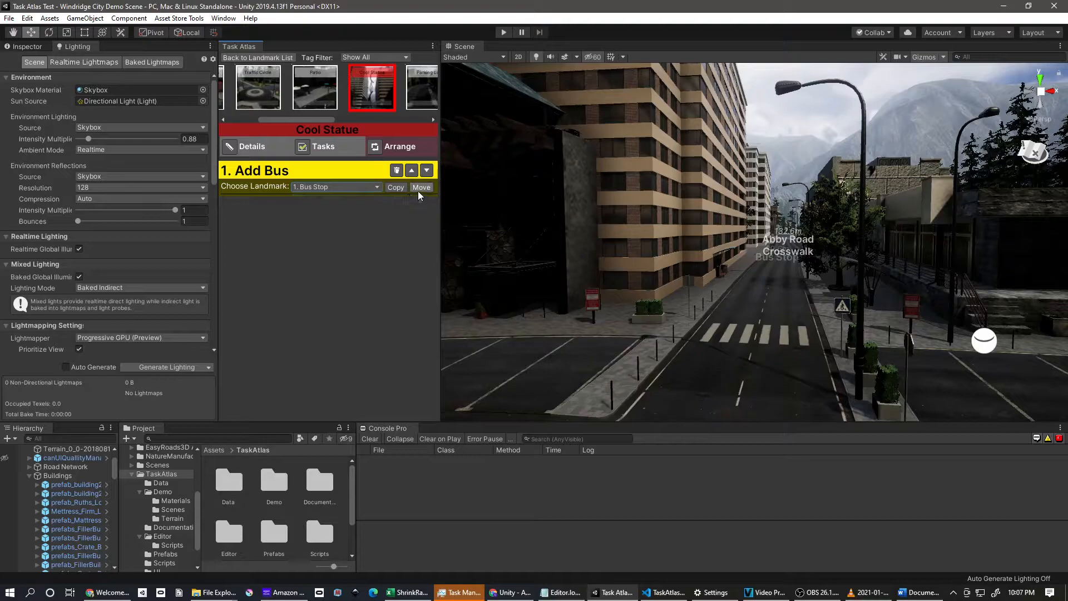
pyautogui.click(418, 189)
pyautogui.moveTo(318, 120); pyautogui.dragTo(206, 122)
pyautogui.click(239, 96)
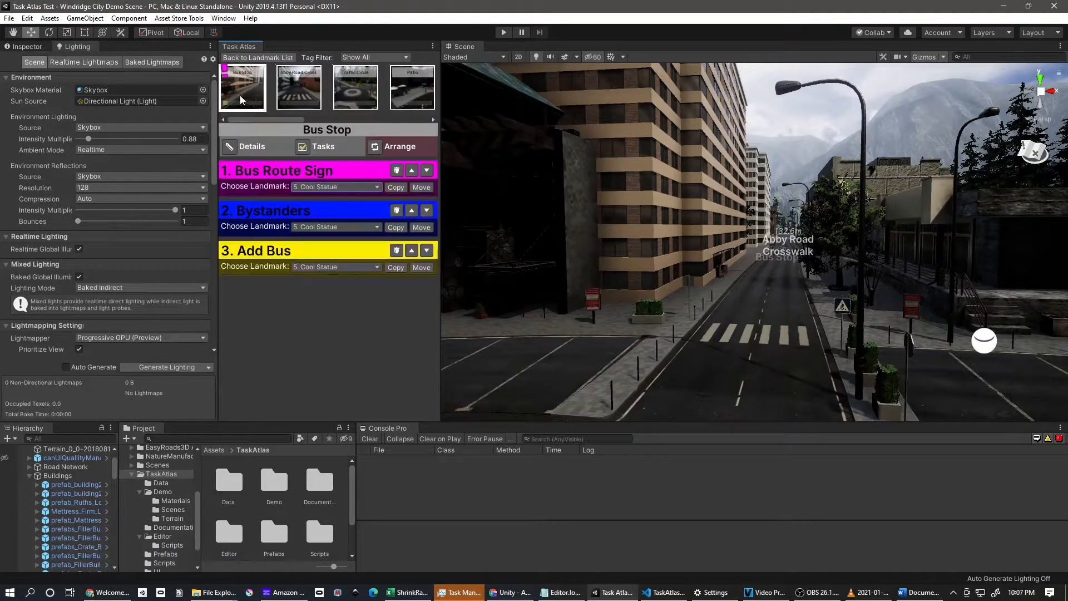
# Step: Set Bus Stop as the target landmark and duplicate the Add Bus task twice within it
pyautogui.click(352, 272)
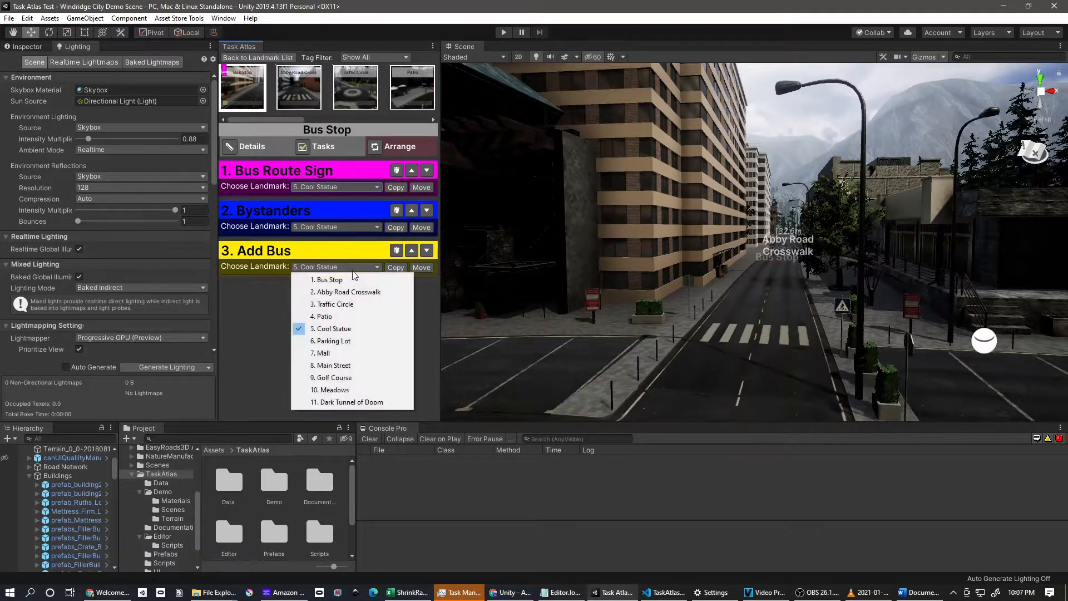
pyautogui.click(252, 300)
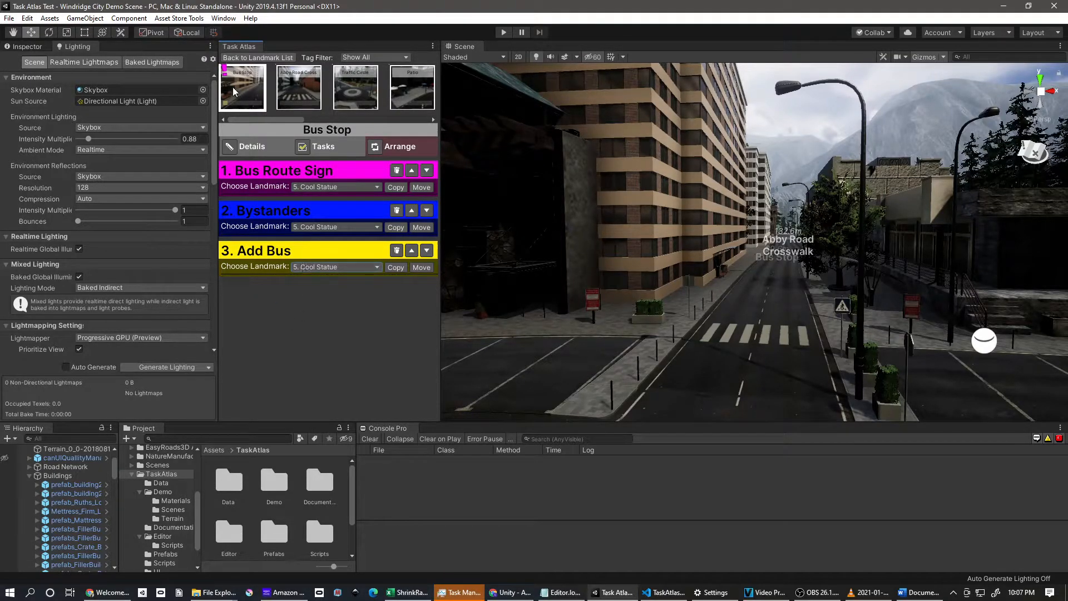
pyautogui.click(321, 268)
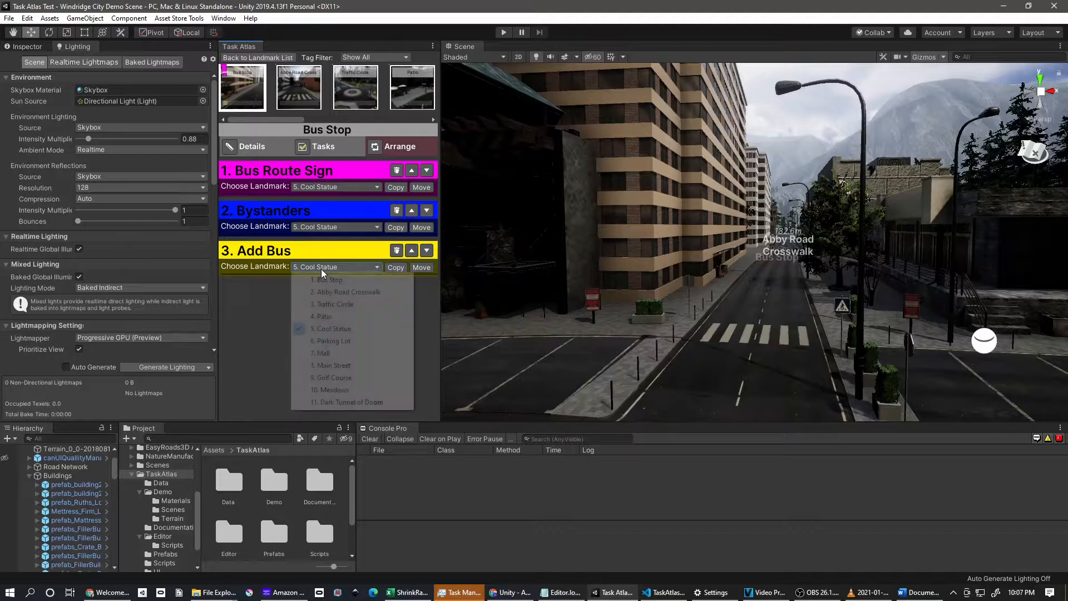
pyautogui.click(329, 280)
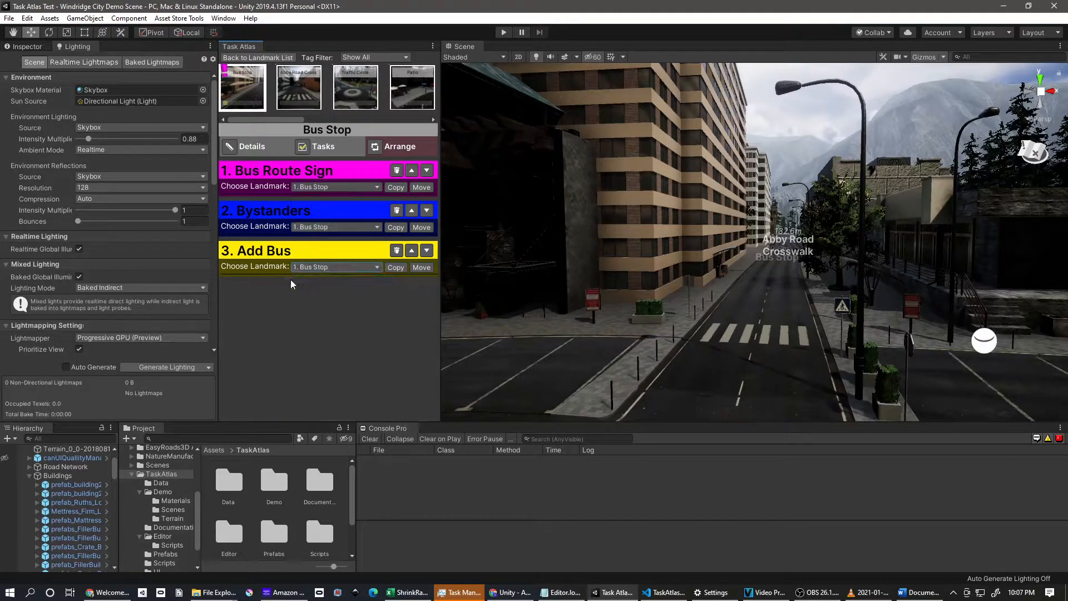
pyautogui.click(395, 267)
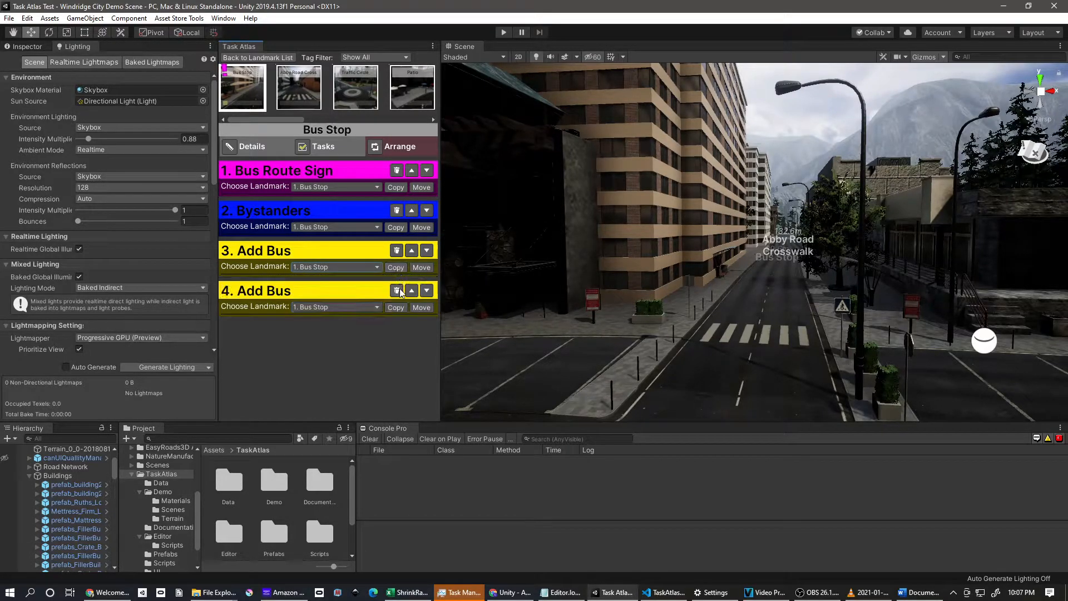
pyautogui.click(396, 268)
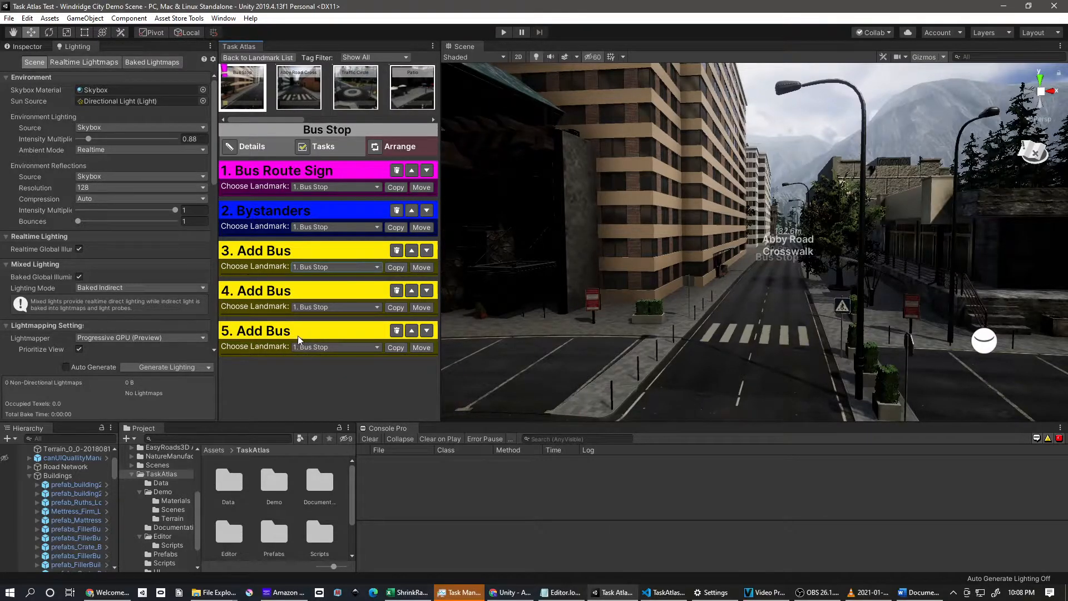
# Step: Return to the landmark list and try to delete the Bus Stop landmark
pyautogui.click(275, 58)
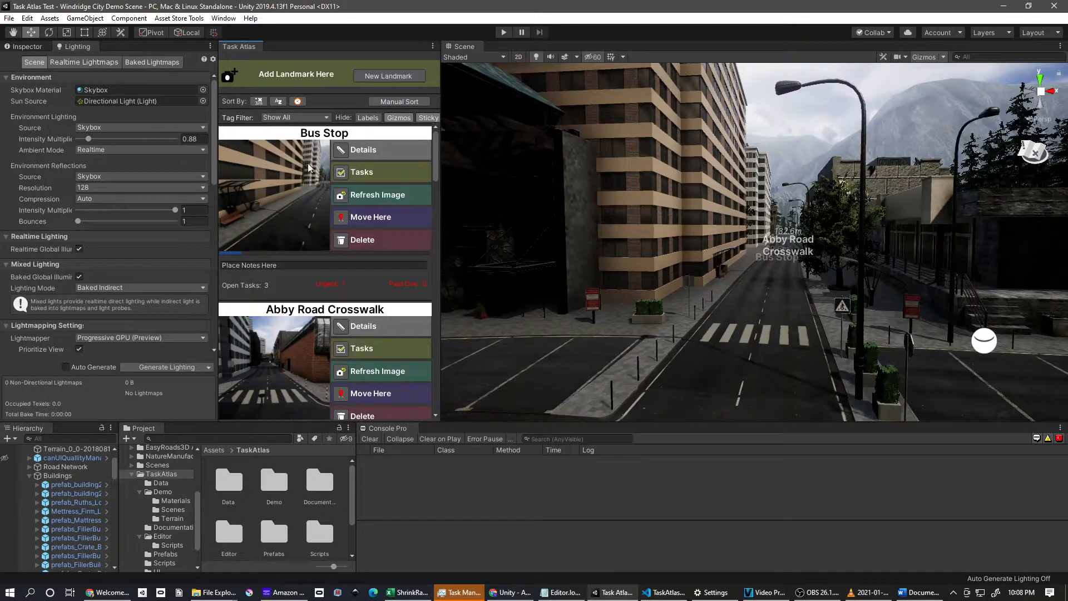
pyautogui.click(340, 240)
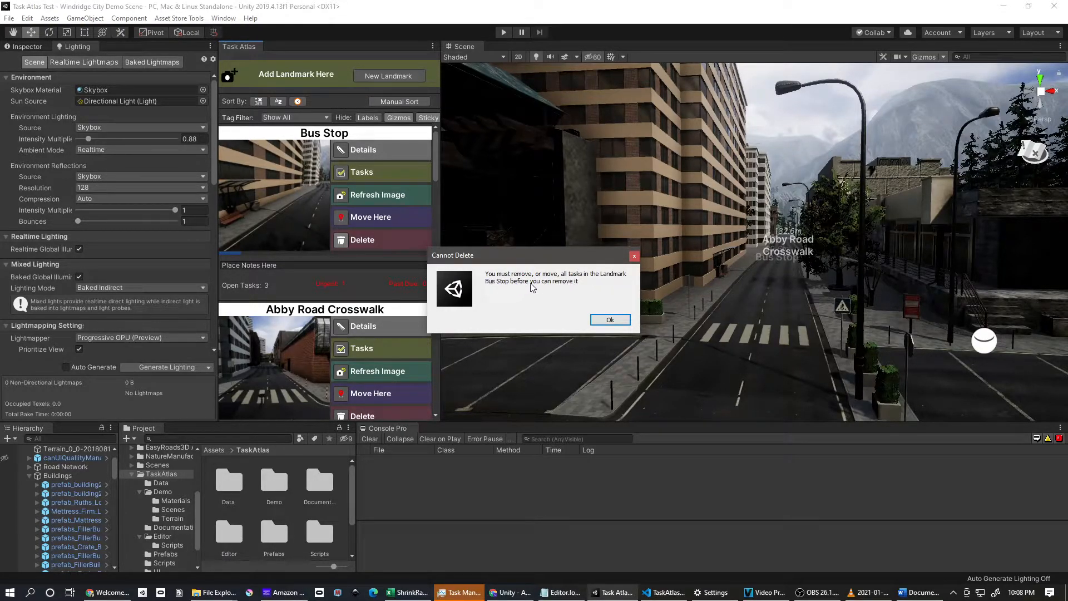
pyautogui.click(610, 319)
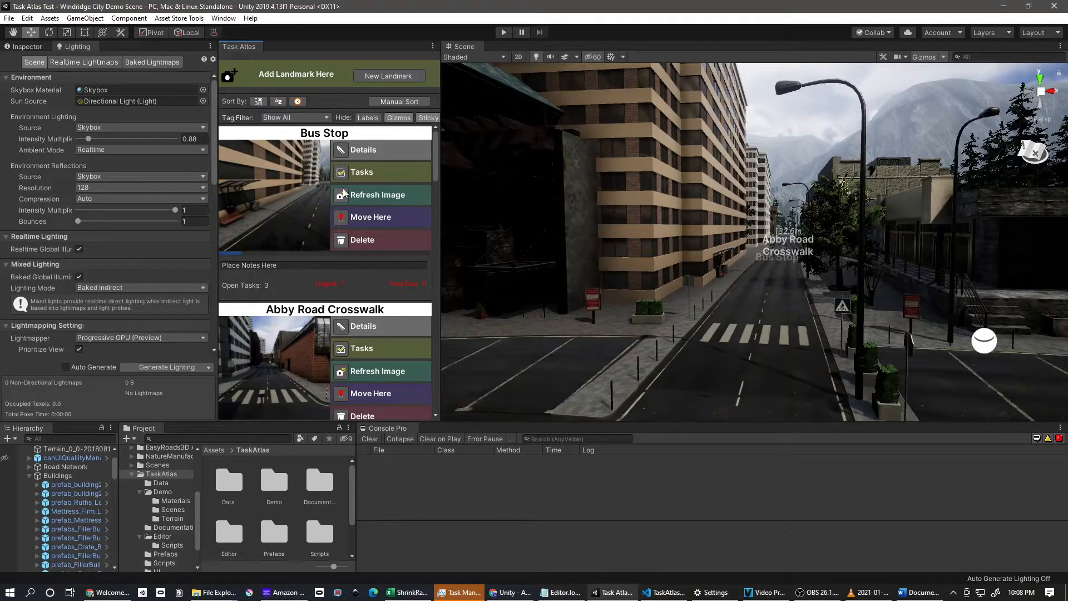
# Step: Open the Bus Stop landmark's task arrangement and delete the fourth and fifth tasks, the duplicate Add Bus entries
pyautogui.click(340, 170)
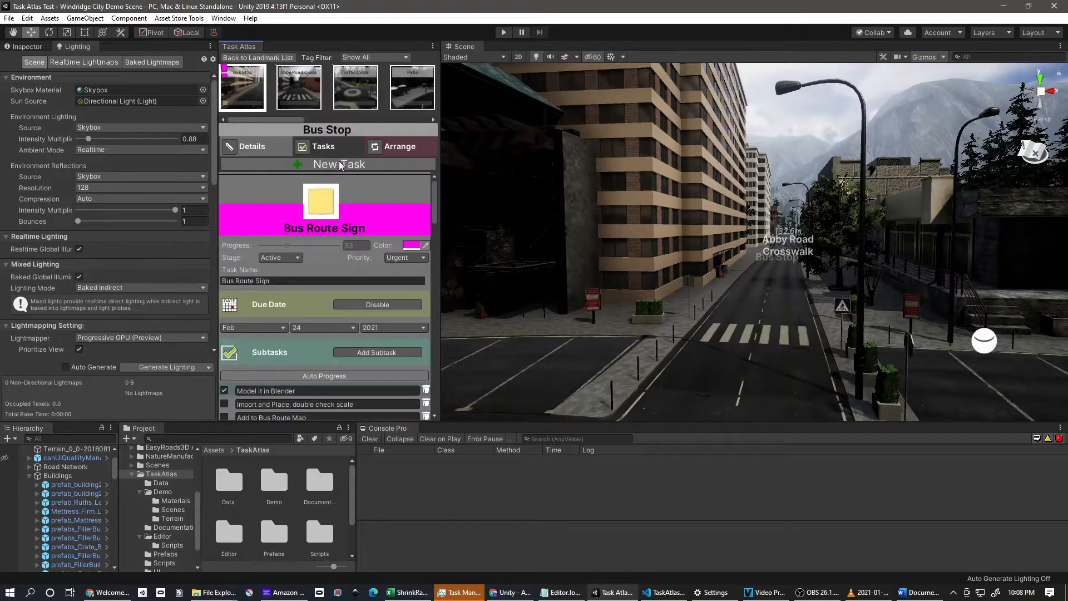
pyautogui.click(373, 147)
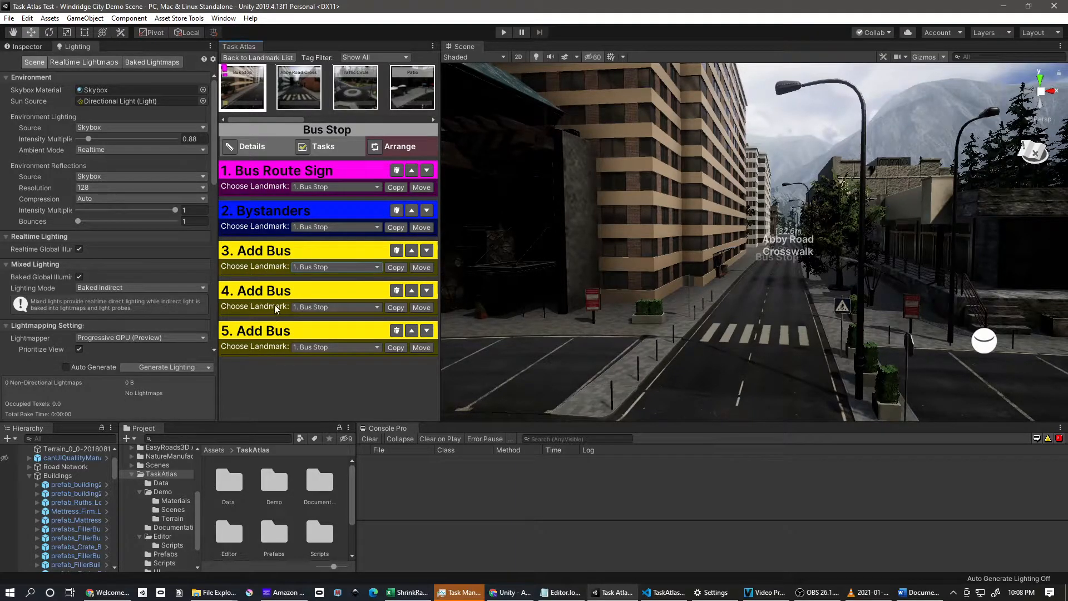
pyautogui.click(396, 330)
pyautogui.click(562, 320)
pyautogui.click(397, 290)
pyautogui.click(551, 322)
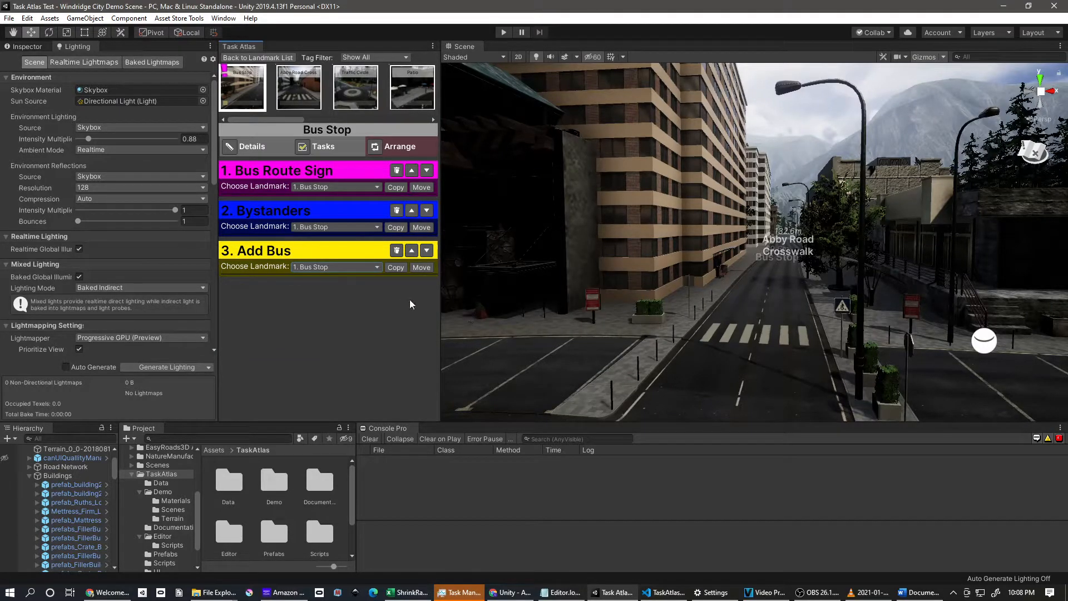
pyautogui.click(355, 265)
pyautogui.click(295, 252)
# Step: Return to the landmark list, look through its entries, and switch the scene to the atlas overview
pyautogui.click(241, 57)
pyautogui.scroll(-6, 331, 273)
pyautogui.scroll(6, 328, 280)
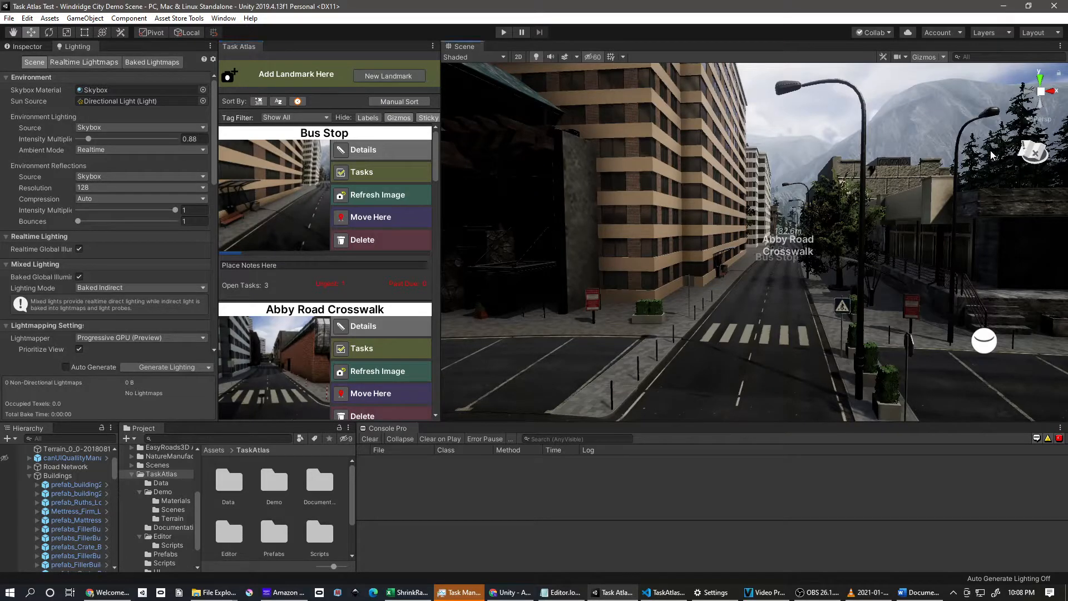
pyautogui.scroll(-10, 342, 283)
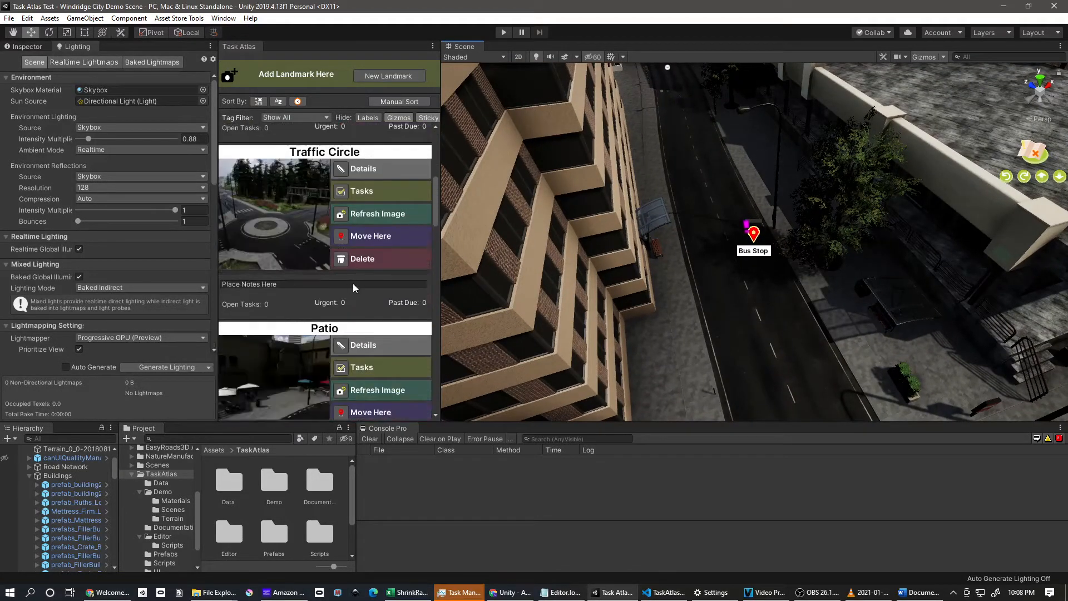
# Step: Go to Abby Road Crosswalk in the atlas overview, rotate the view there, and go back to Bus Stop
pyautogui.moveTo(738, 288); pyautogui.dragTo(736, 187, button='right')
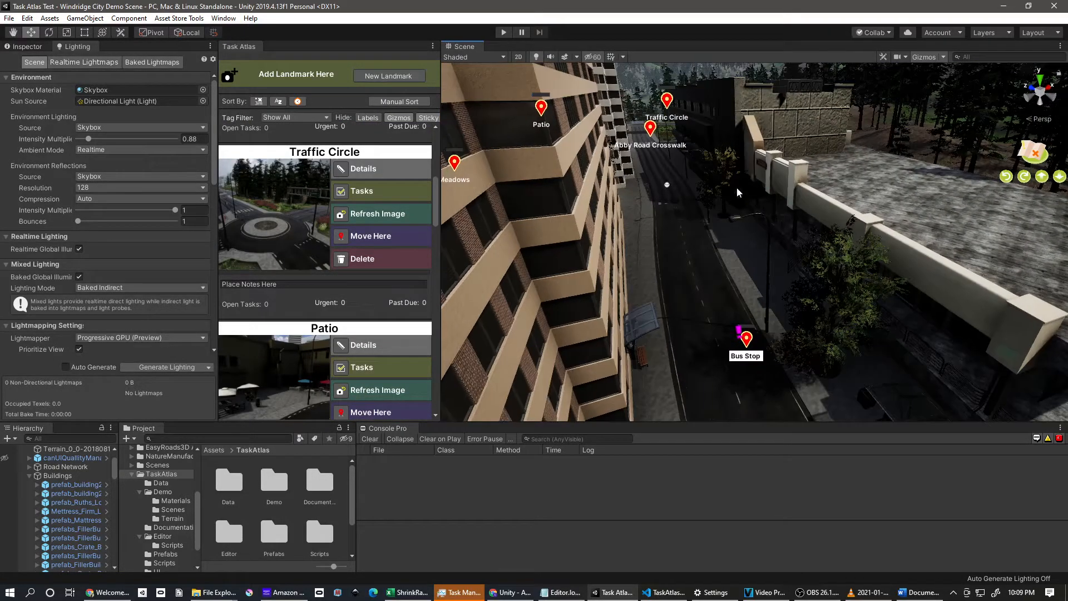
pyautogui.click(653, 132)
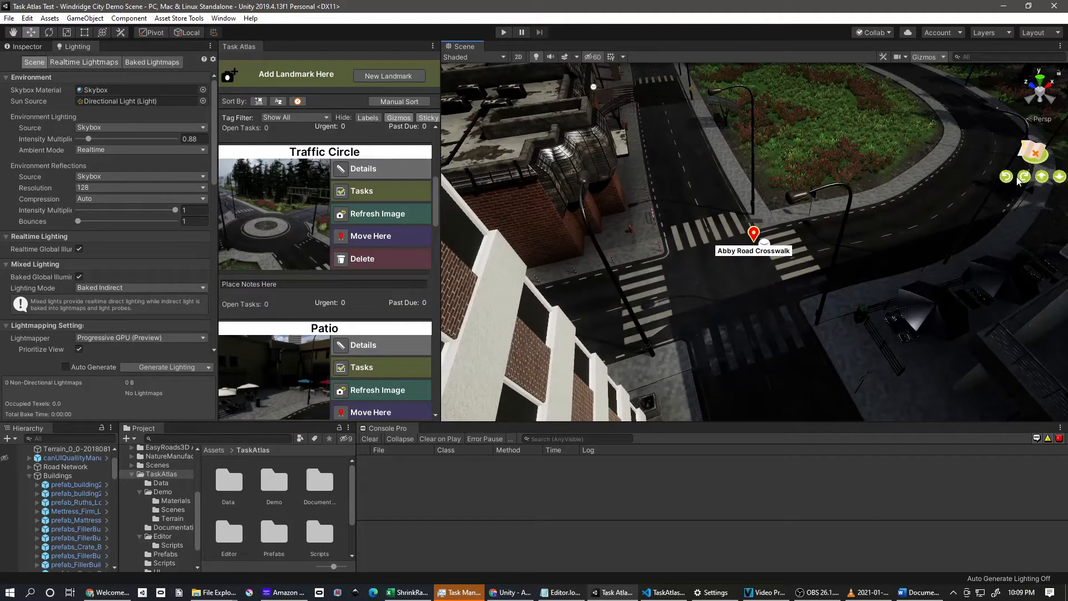
pyautogui.click(1022, 177)
pyautogui.moveTo(752, 184); pyautogui.dragTo(801, 133, button='right')
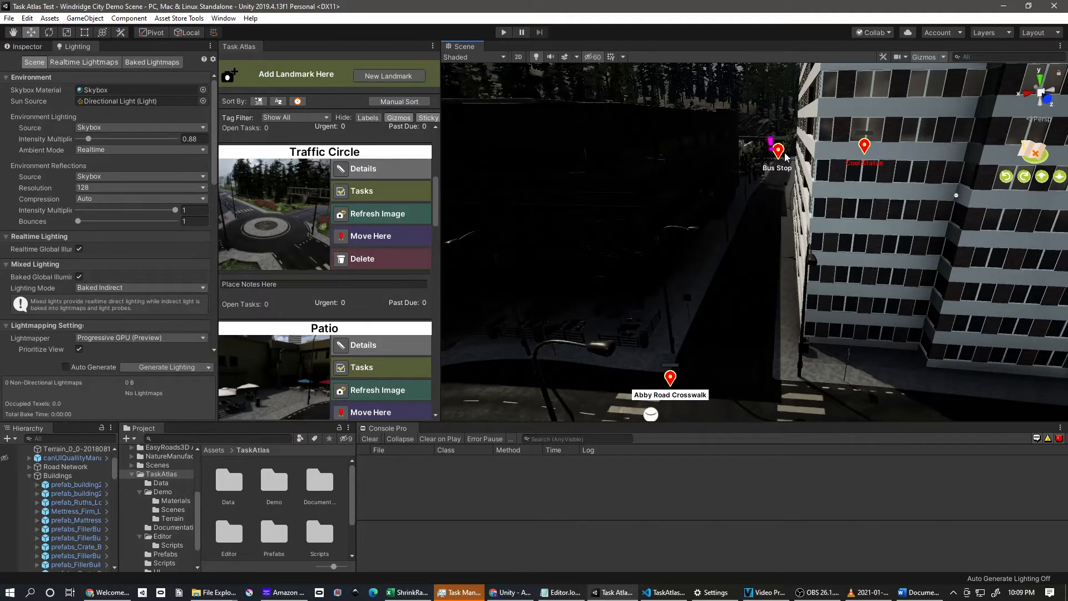
pyautogui.click(779, 154)
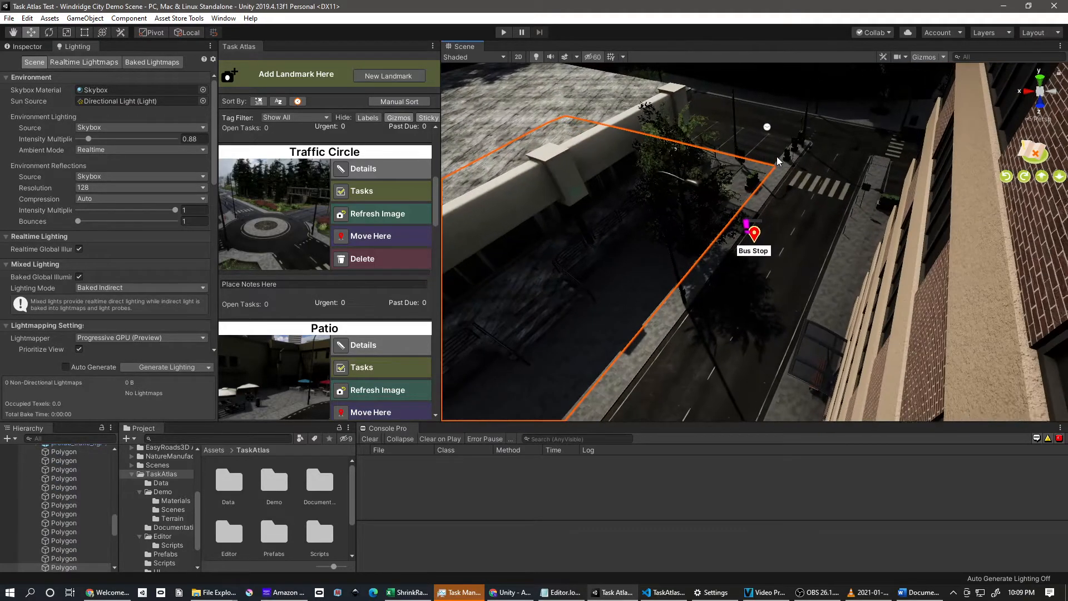
# Step: Enter Bus Stop's task view, look through its sticky and virtual tasks, and open the Bus Route Sign task's details from its marker
pyautogui.click(754, 235)
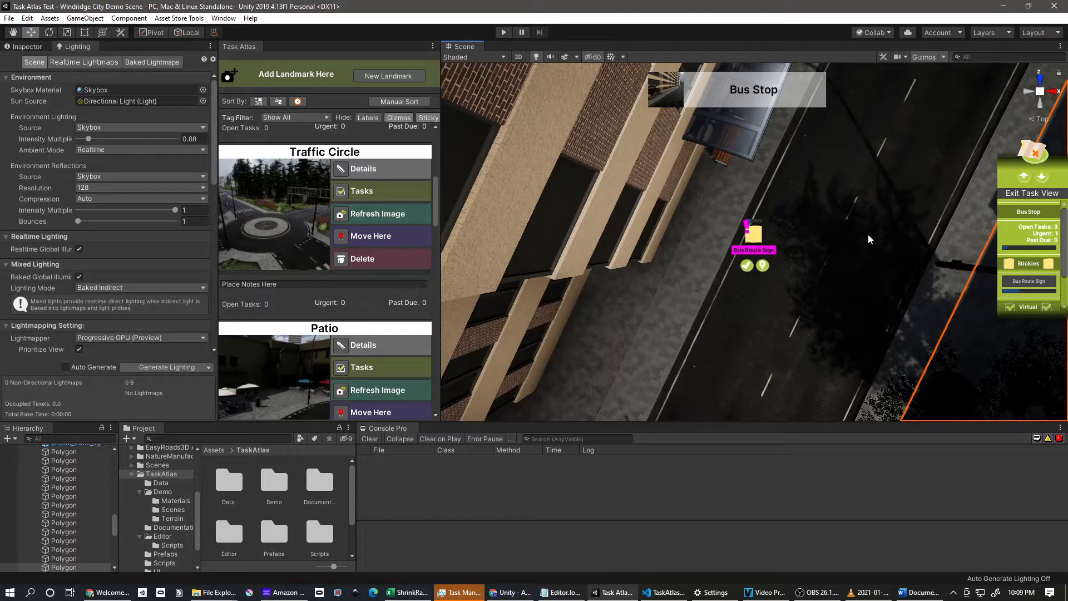
pyautogui.moveTo(1062, 234)
pyautogui.mouseDown()
pyautogui.moveTo(1063, 266)
pyautogui.moveTo(1053, 245)
pyautogui.mouseUp()
pyautogui.scroll(-2, 1024, 254)
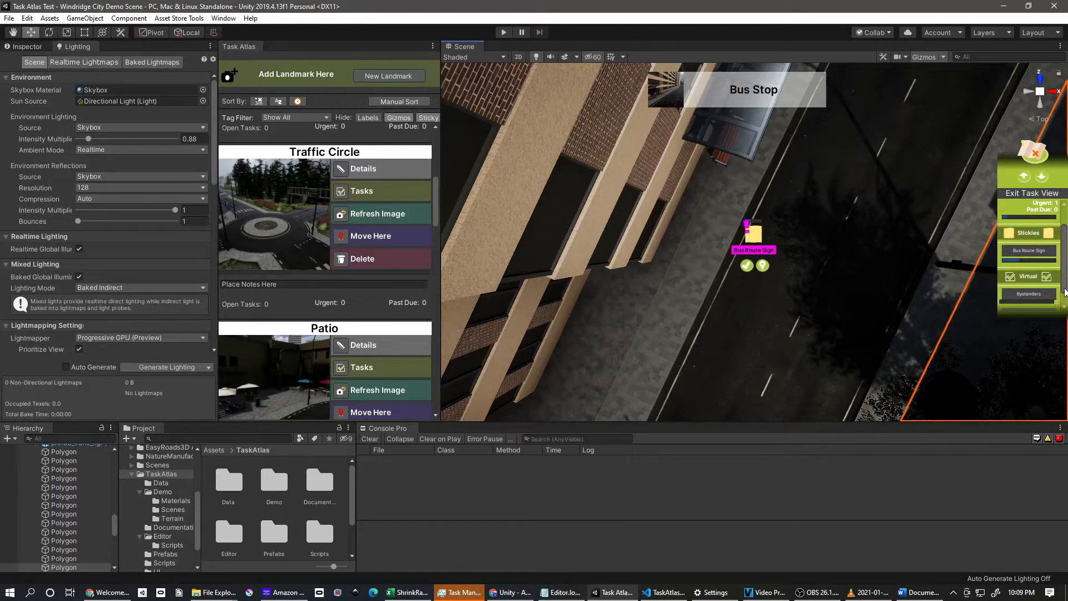
pyautogui.scroll(-1, 1065, 290)
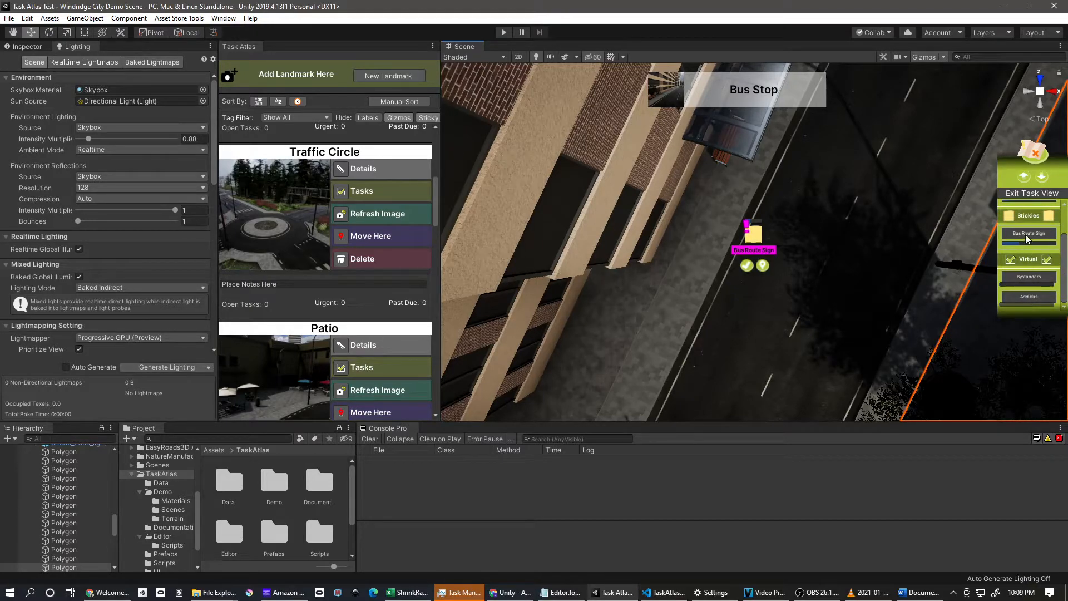
pyautogui.click(747, 265)
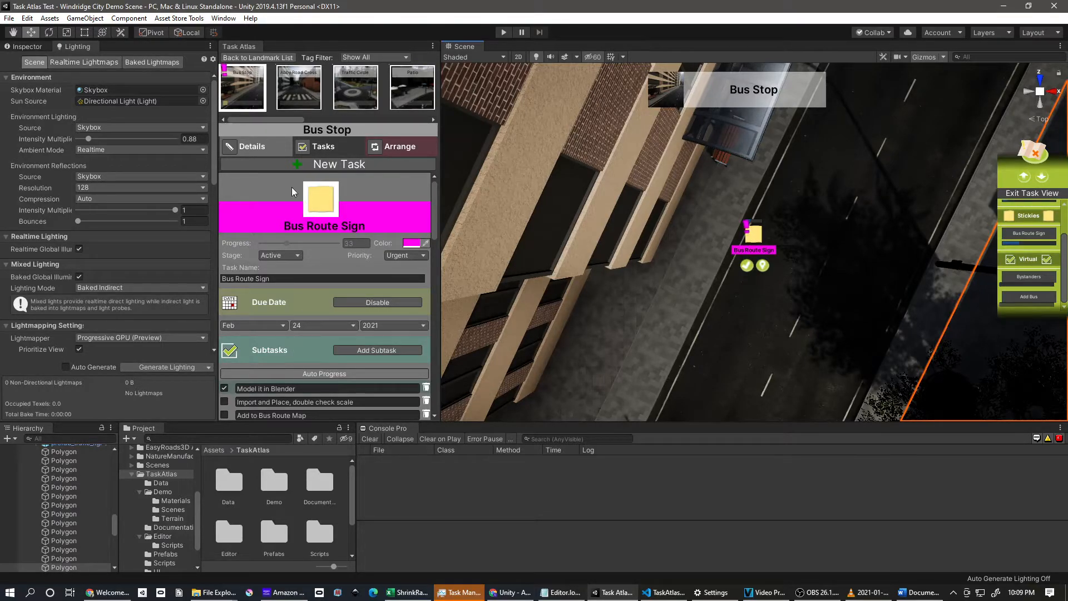
# Step: Close the Task Atlas window, reopen it from the Bus Route Sign marker in the scene, and dock it beside the Scene view
pyautogui.rightClick(253, 46)
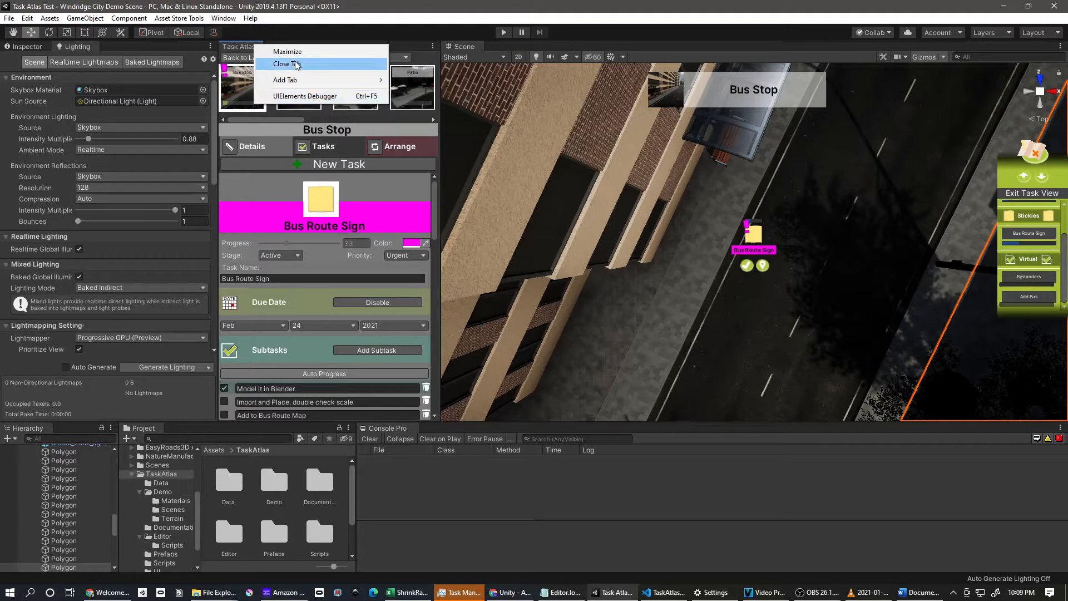
pyautogui.click(287, 63)
pyautogui.click(691, 266)
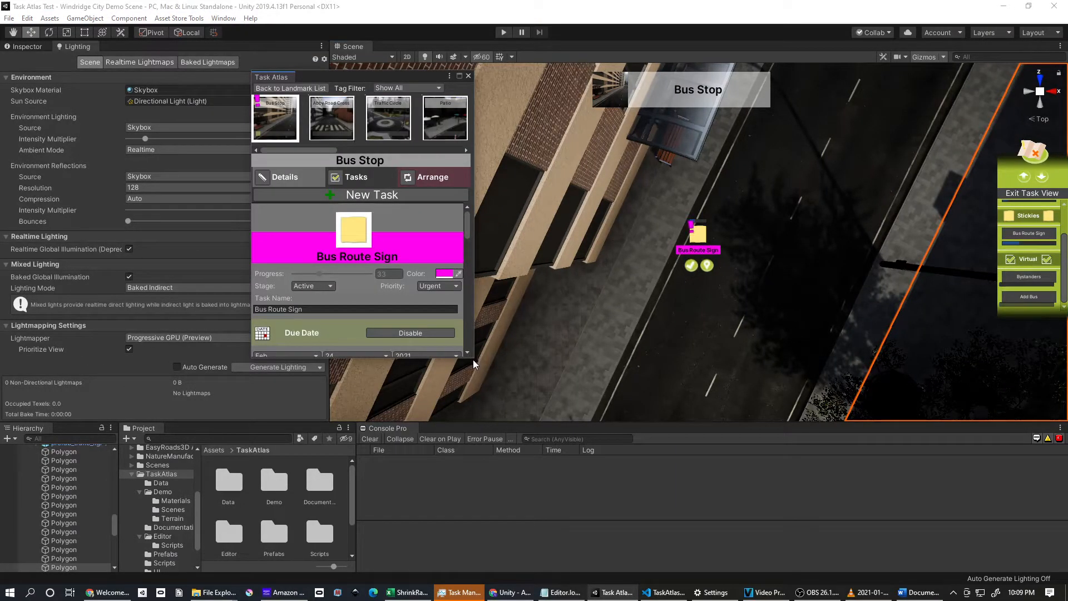
pyautogui.moveTo(285, 78); pyautogui.dragTo(378, 372)
pyautogui.moveTo(575, 242); pyautogui.dragTo(401, 209)
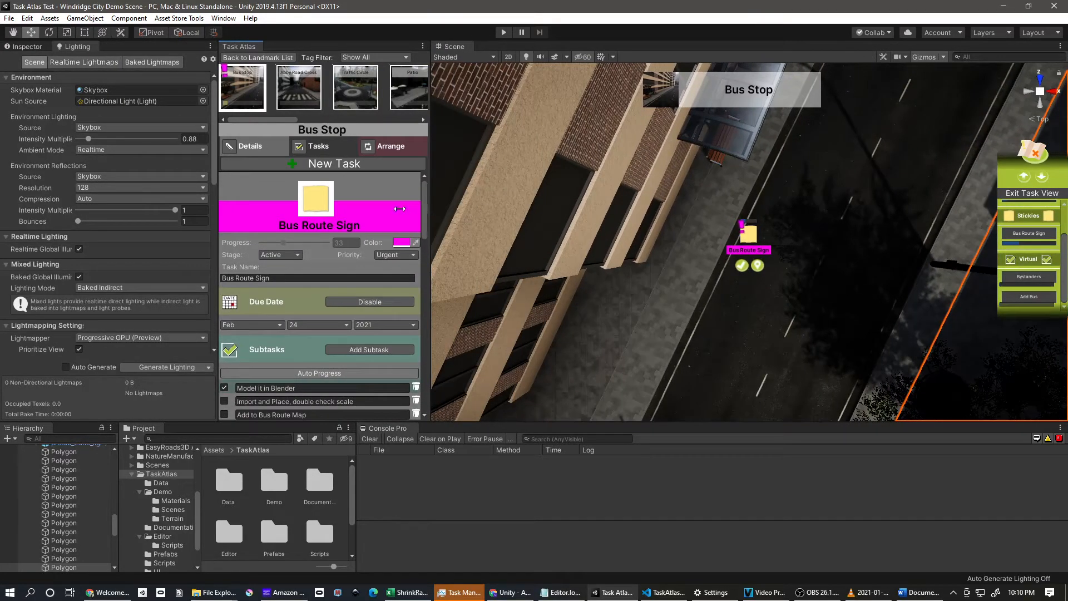
# Step: Return to the landmark list and move the scene camera to the Bus Route Sign sticky's location
pyautogui.click(258, 57)
pyautogui.moveTo(445, 148)
pyautogui.mouseDown()
pyautogui.moveTo(632, 151)
pyautogui.moveTo(489, 158)
pyautogui.moveTo(623, 163)
pyautogui.moveTo(430, 163)
pyautogui.mouseUp()
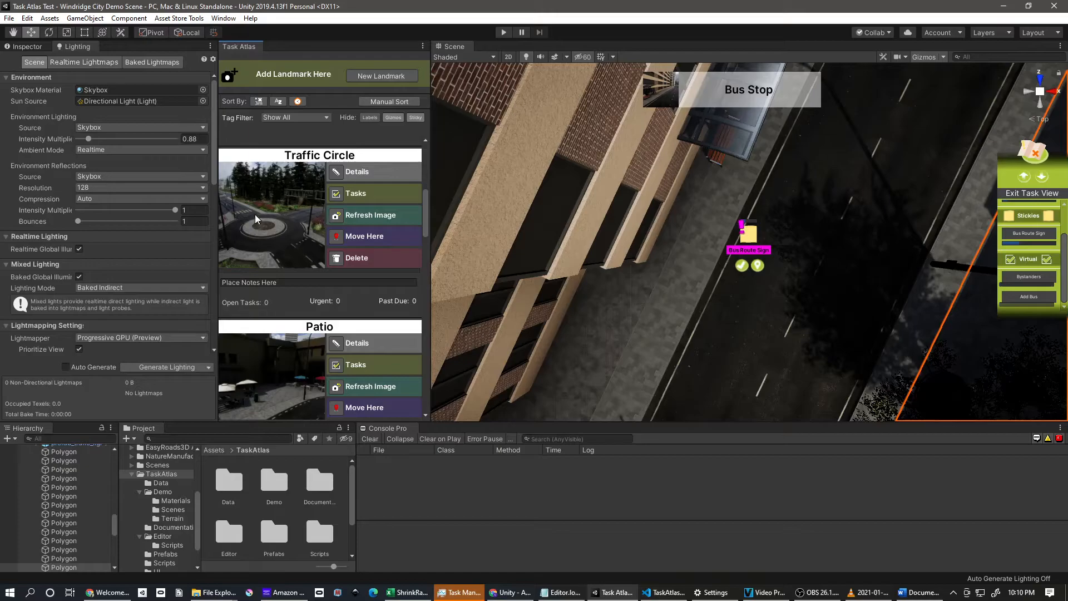
pyautogui.click(757, 265)
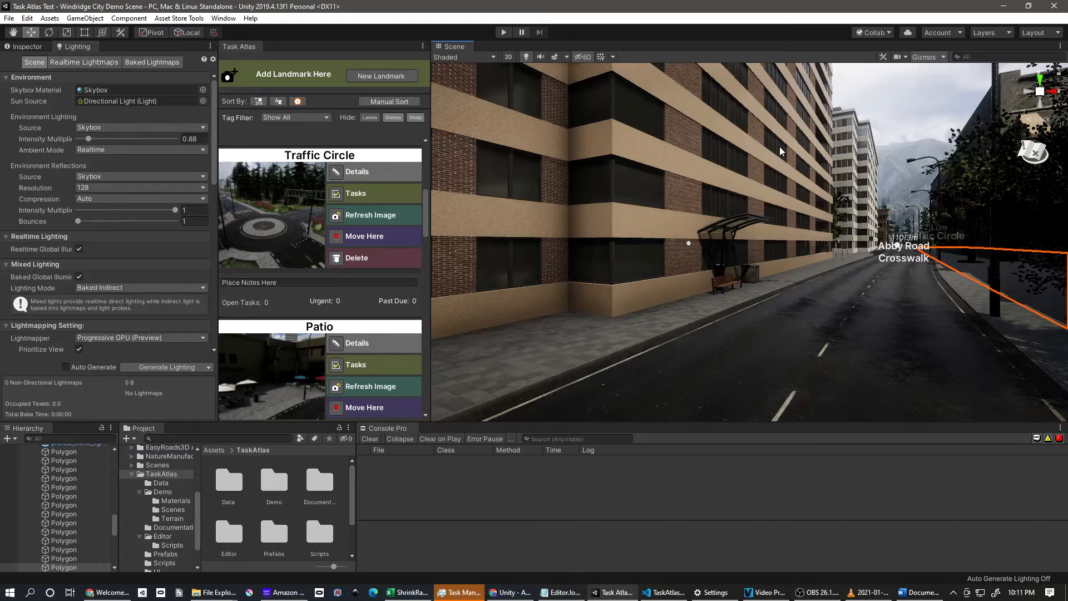
# Step: Open the atlas overview, visit the Parking Lot and Main Street landmarks, and rotate the view around Main Street
pyautogui.click(1025, 155)
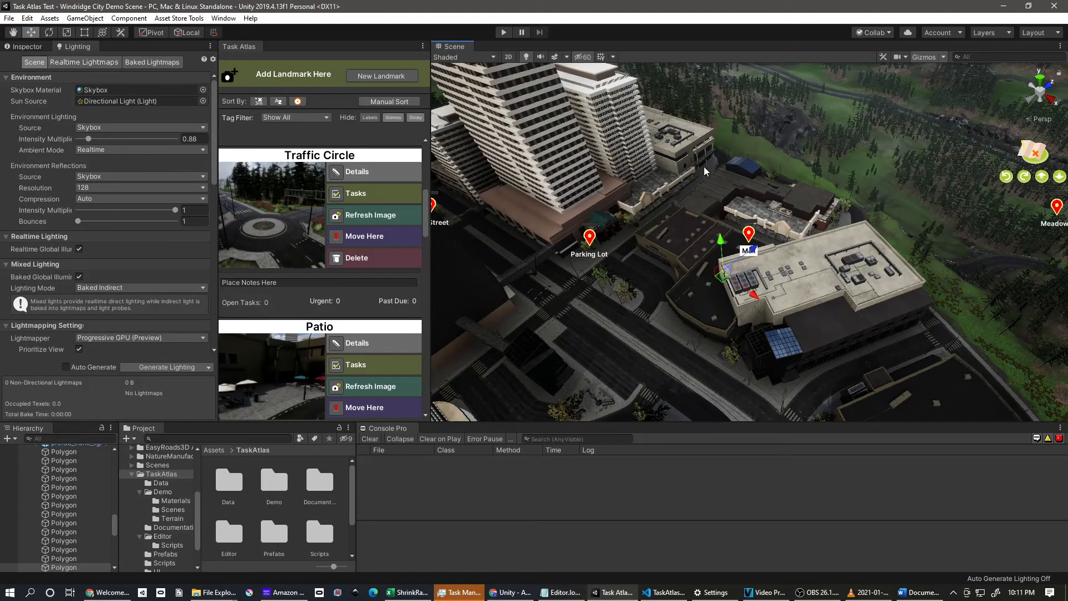
pyautogui.click(591, 240)
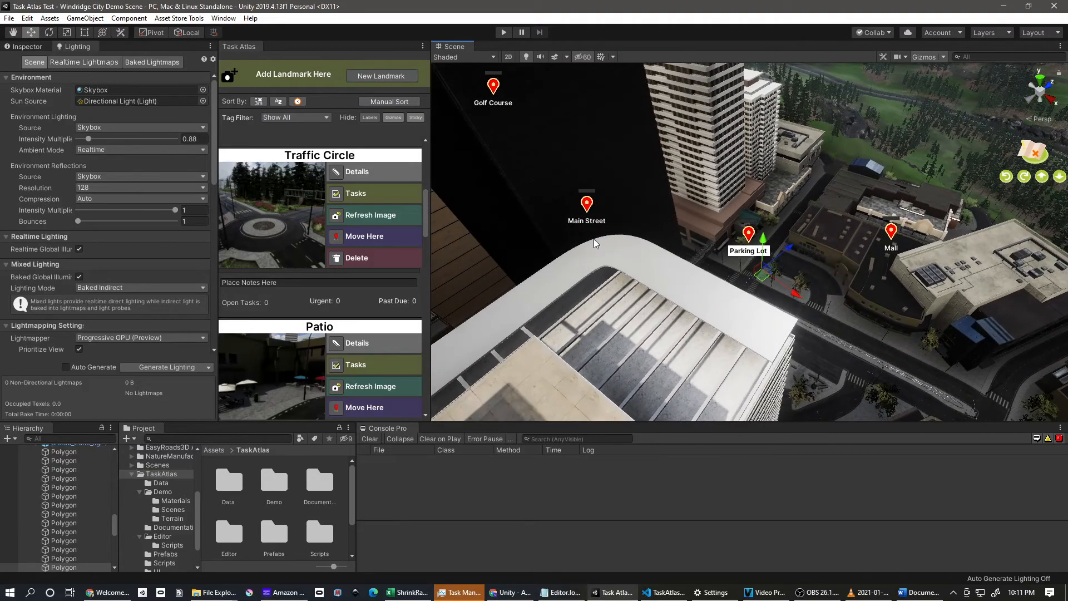
pyautogui.click(588, 205)
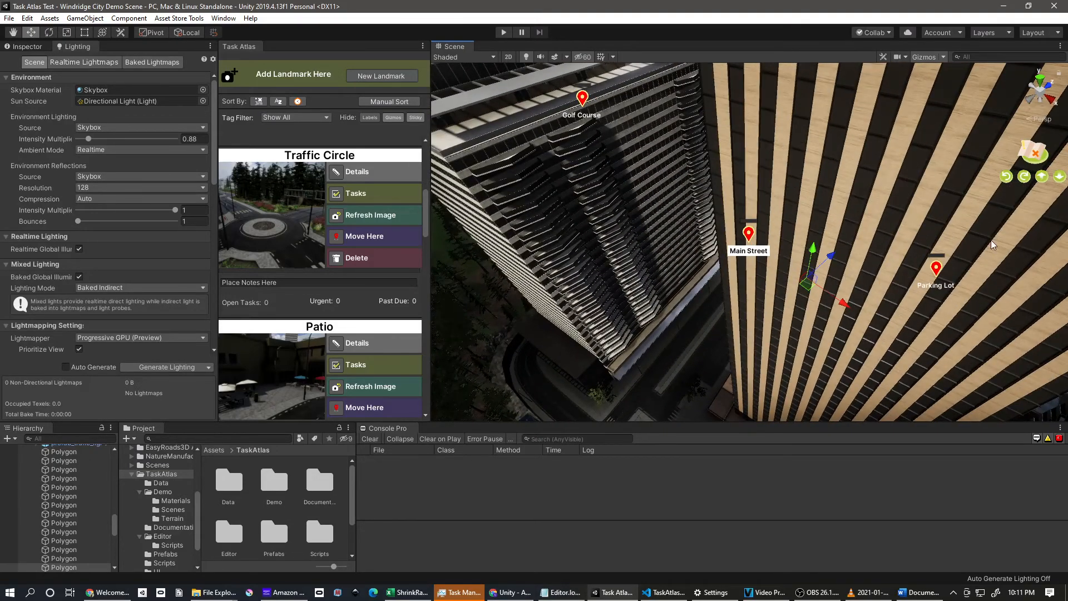
pyautogui.click(1025, 178)
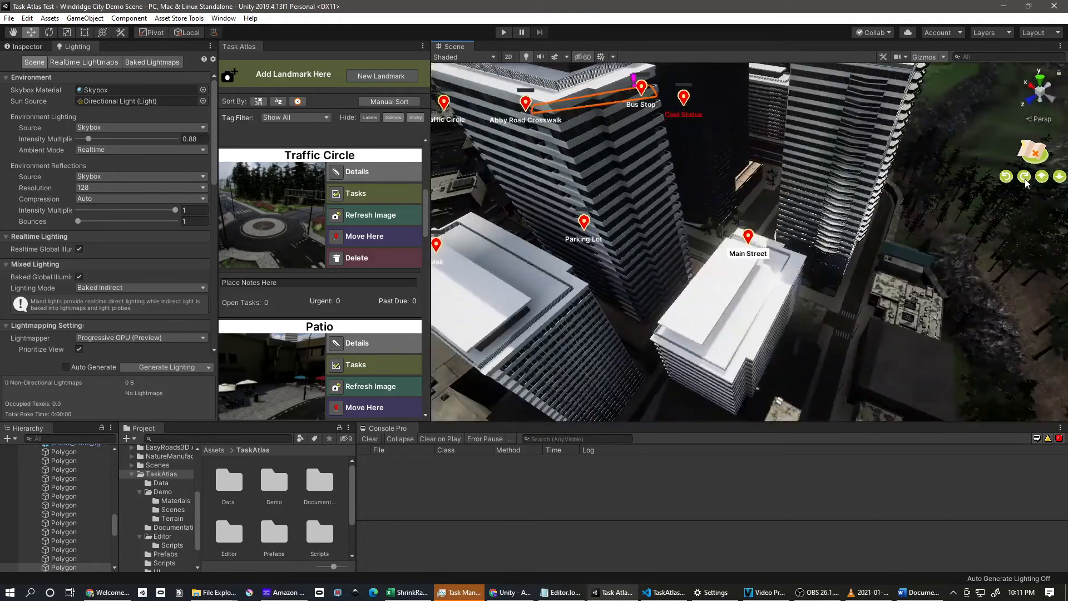